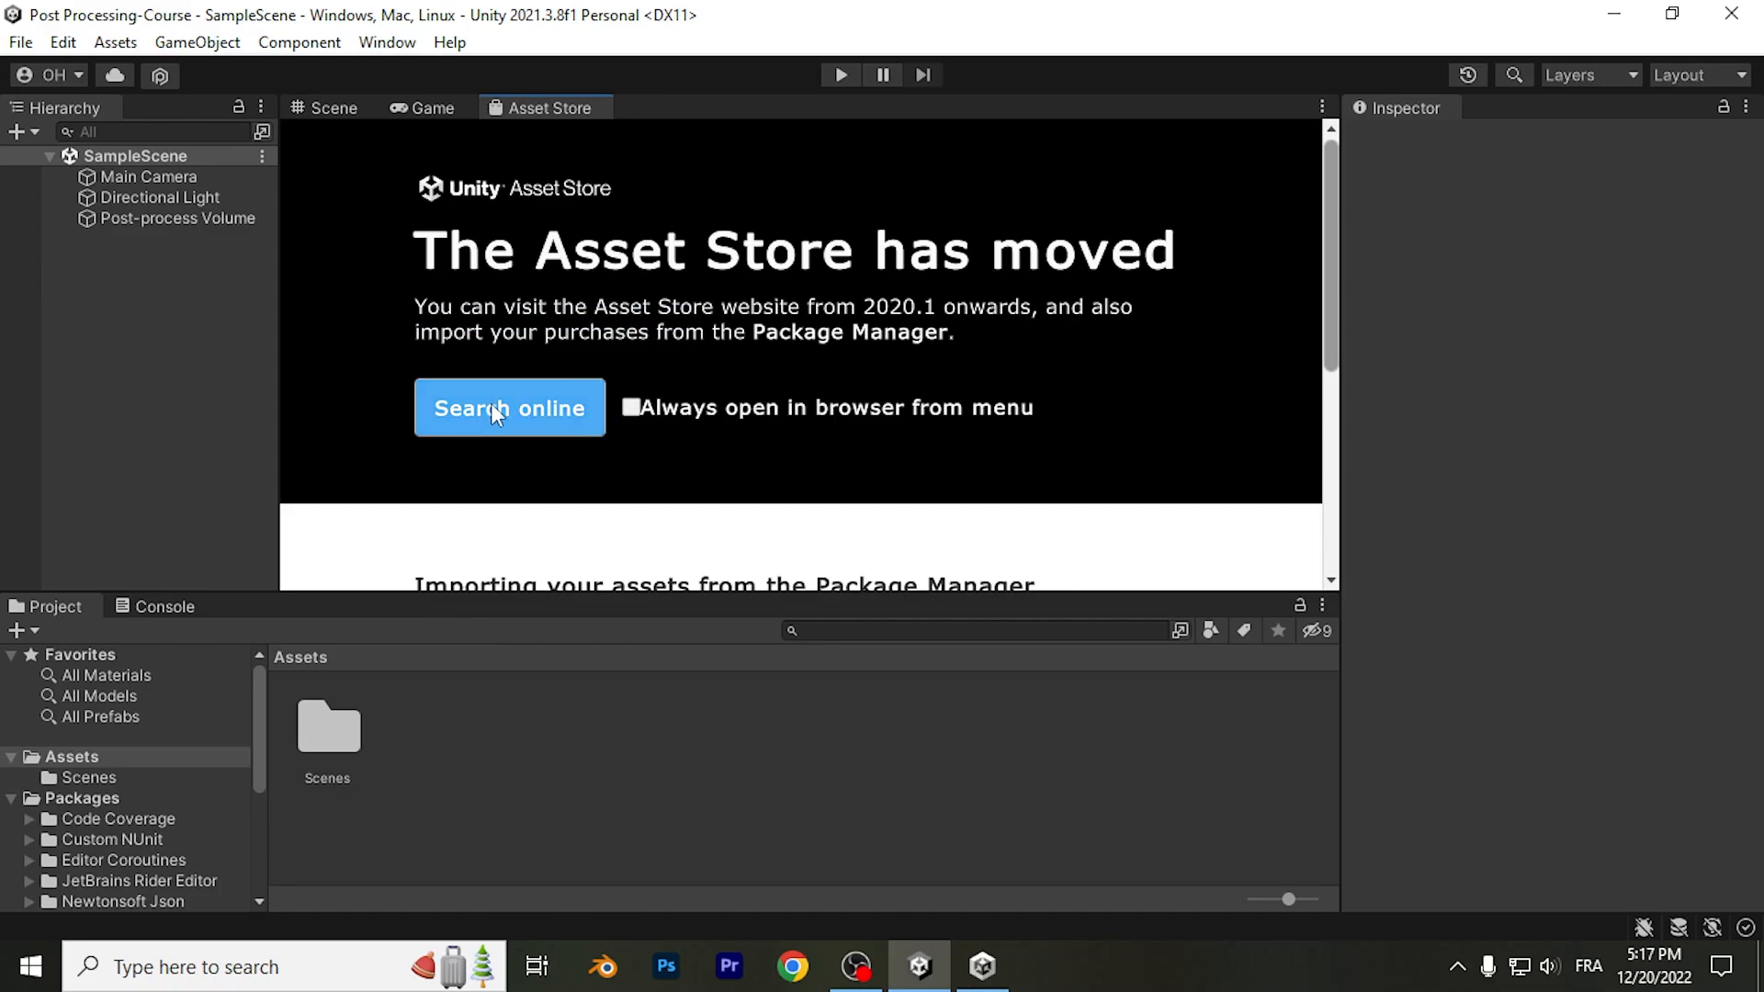
Open the online Unity Asset Store and search for "3d free modular kit"
{"action": "left_click", "coordinate": [490, 404]}
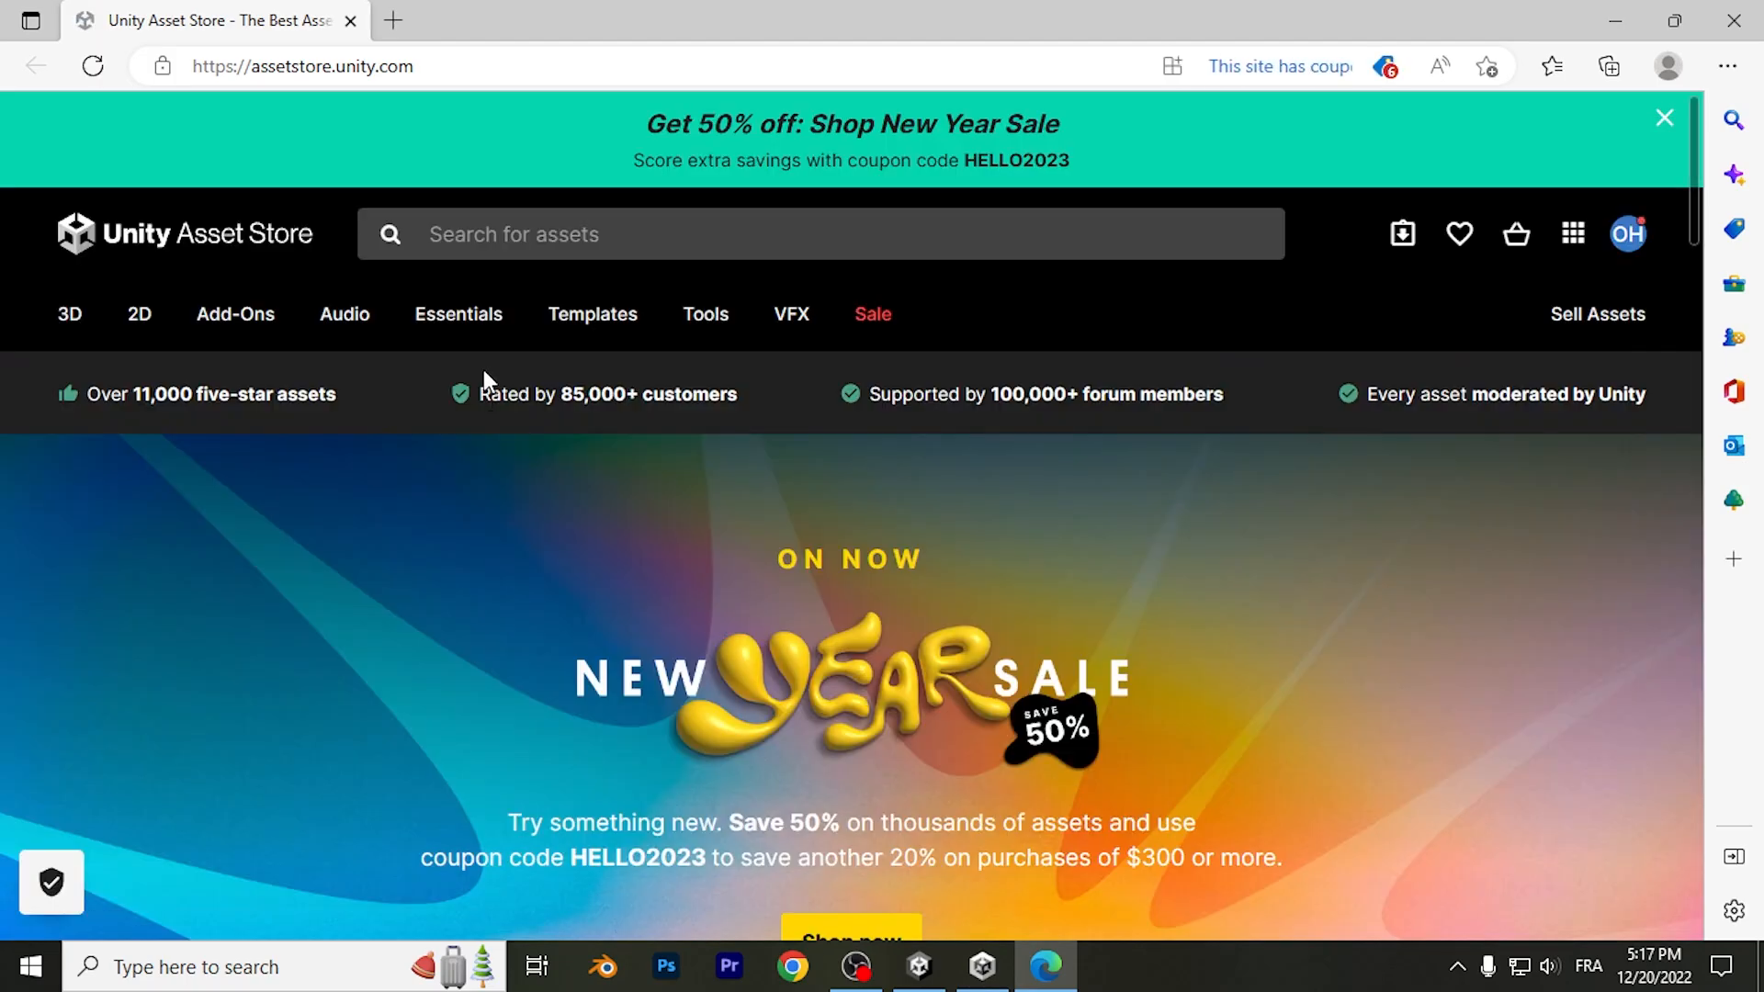
{"action": "left_click", "coordinate": [573, 234]}
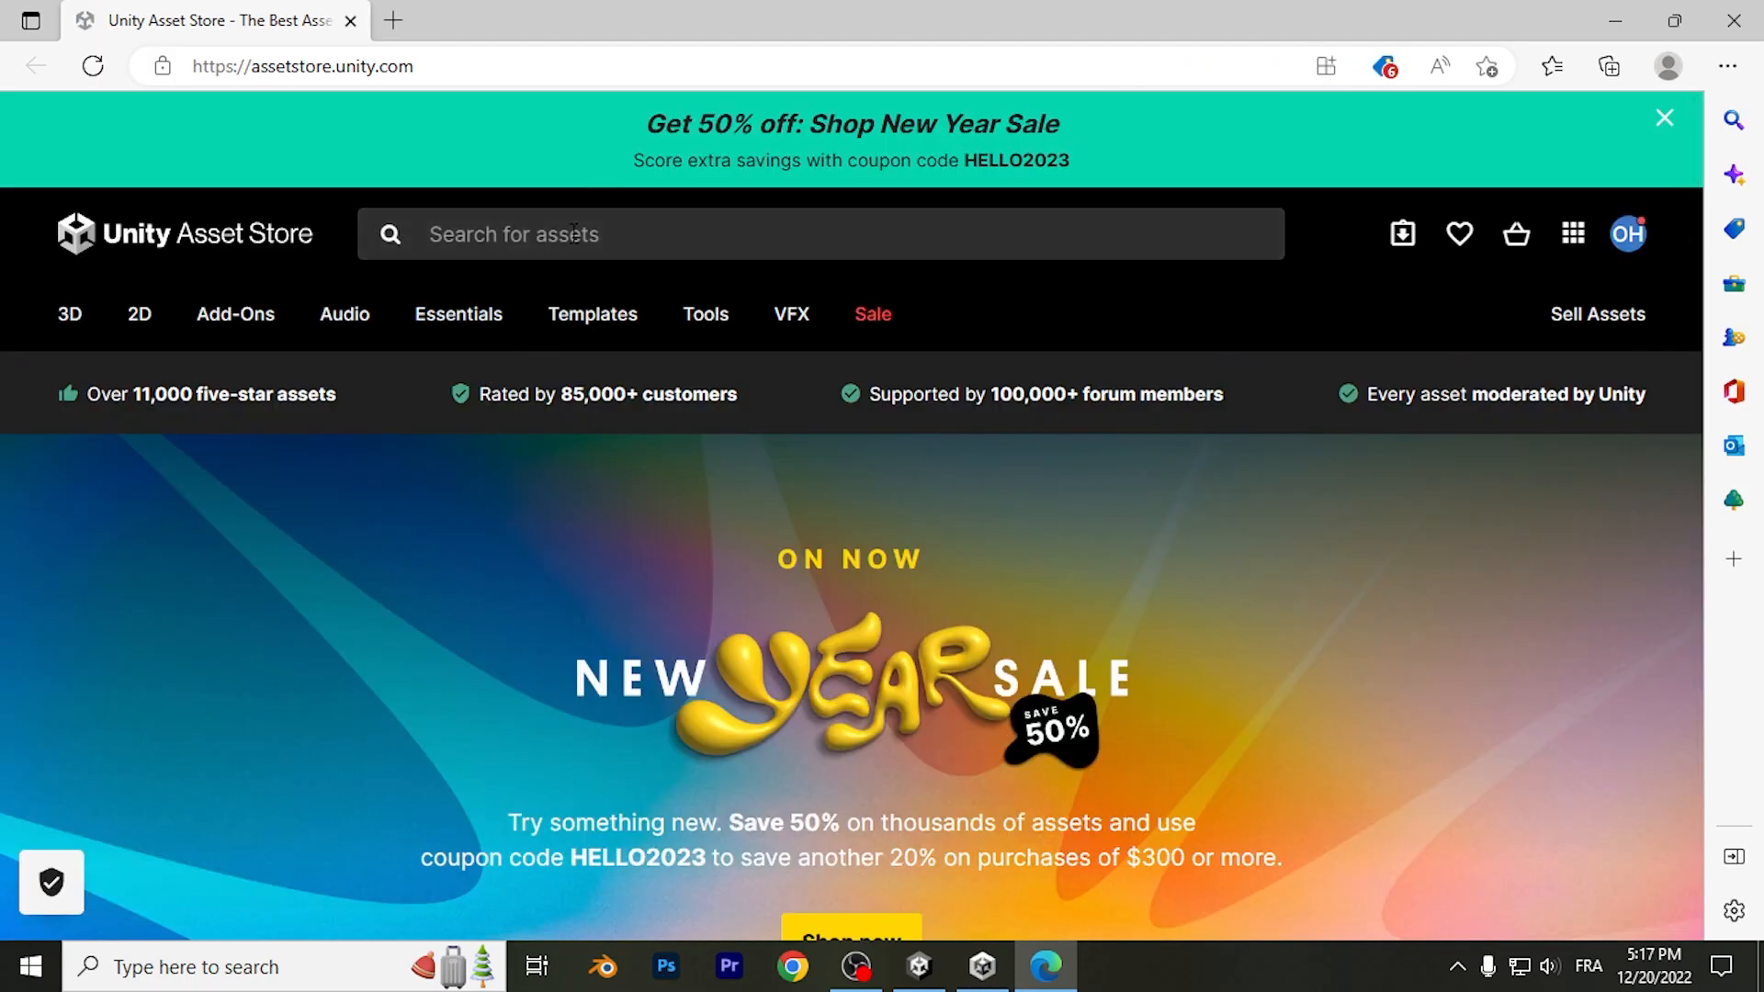
{"action": "type", "text": "3d free modular kit"}
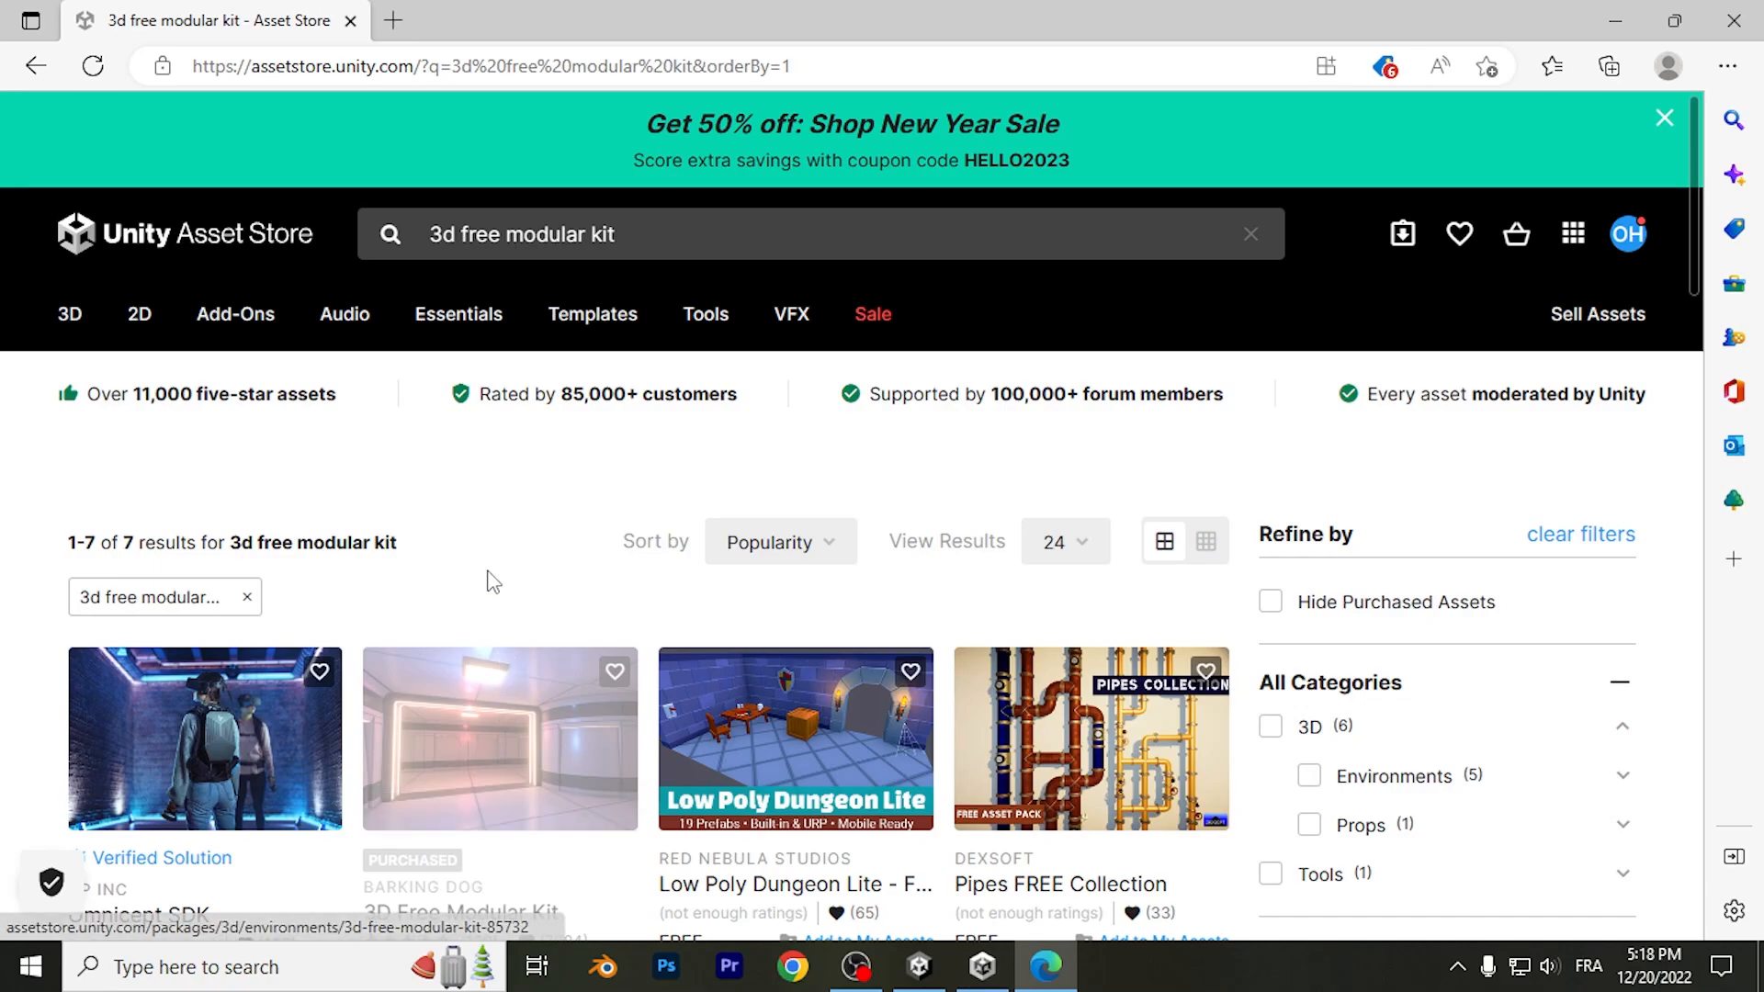
{"action": "scroll", "coordinate": [496, 590], "scroll_direction": "down", "scroll_amount": 1}
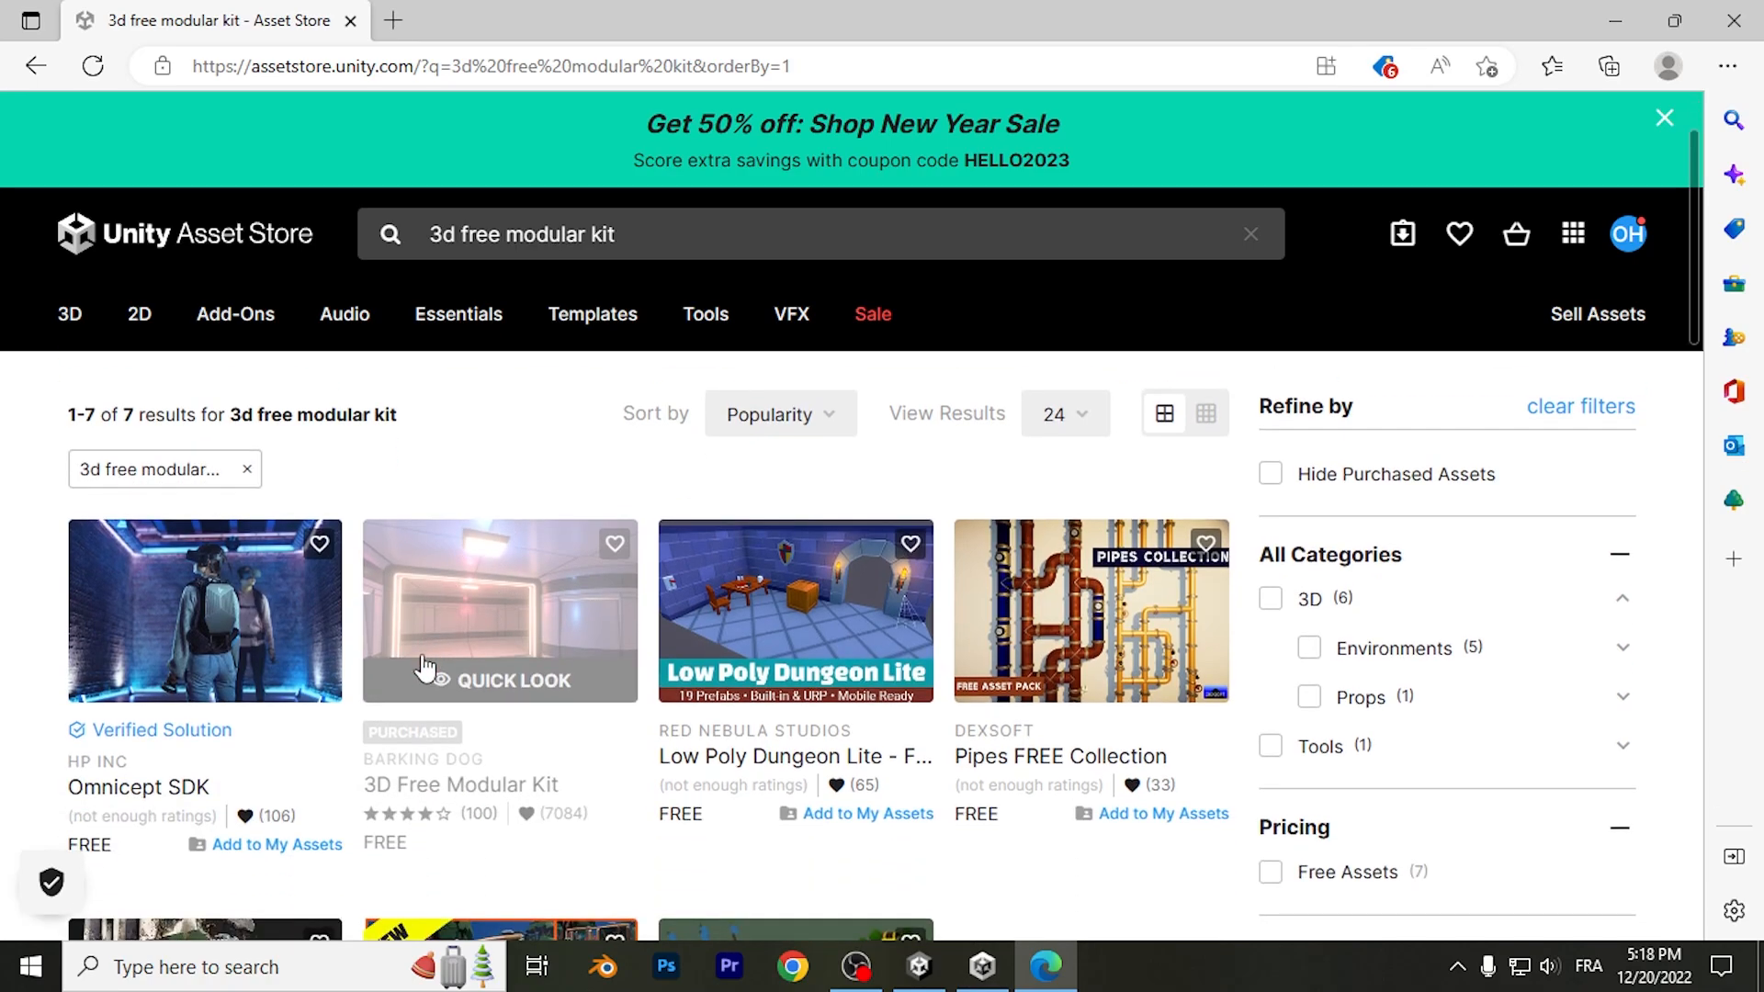
Open the product page of 3D Free Modular Kit by Barking Dog and launch the asset in Unity
{"action": "left_click", "coordinate": [474, 620]}
{"action": "scroll", "coordinate": [783, 668], "scroll_direction": "down", "scroll_amount": 4}
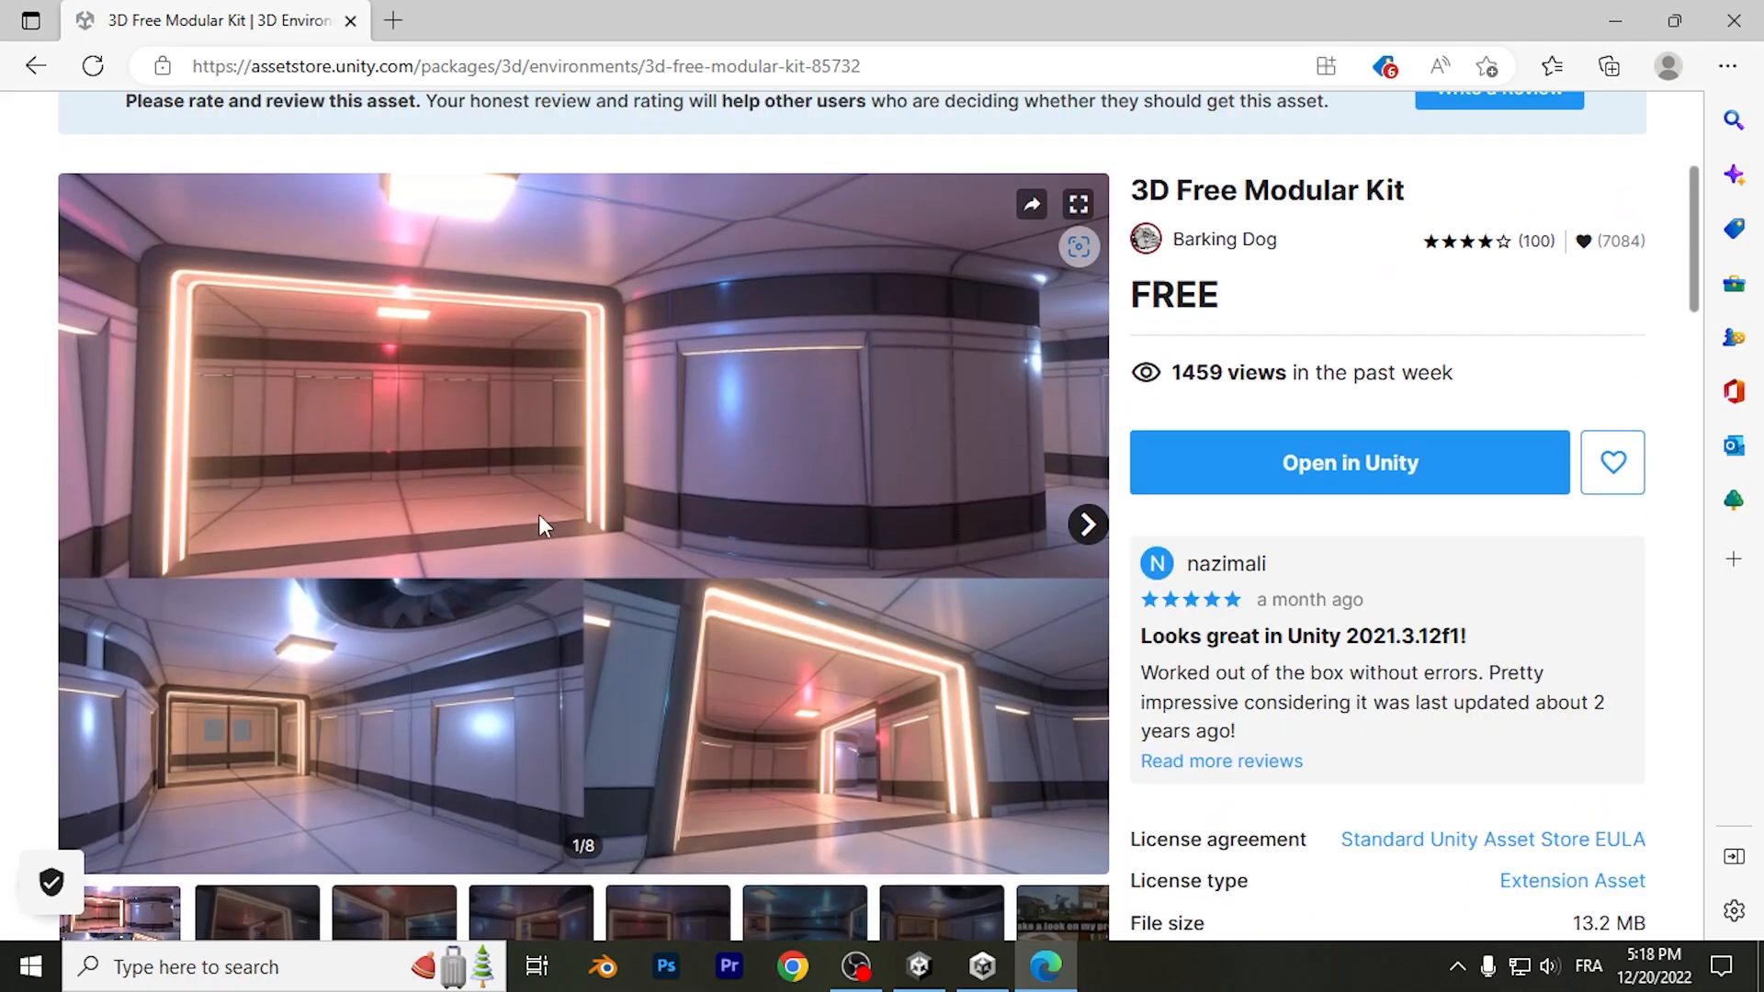
{"action": "left_click", "coordinate": [1320, 490]}
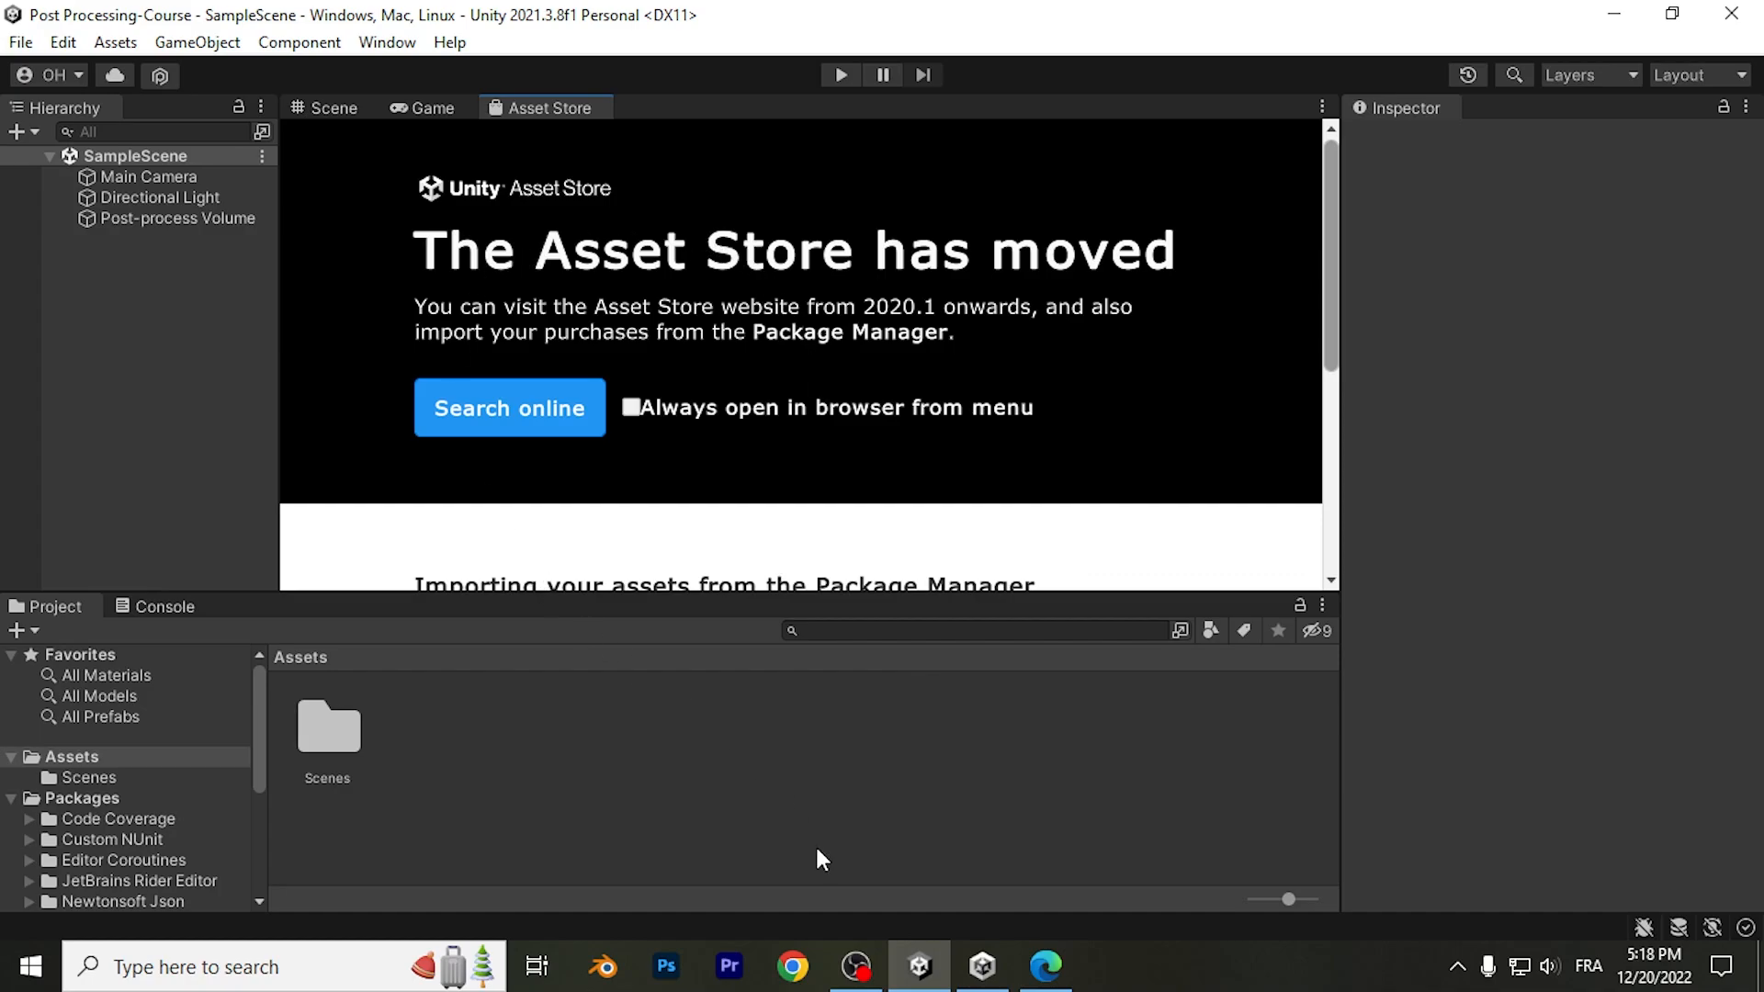
Check that the Asset Store website and Unity Hub use the same account, and return to the Unity editor
{"action": "left_click", "coordinate": [976, 973]}
{"action": "scroll", "coordinate": [1332, 285], "scroll_direction": "up", "scroll_amount": 5}
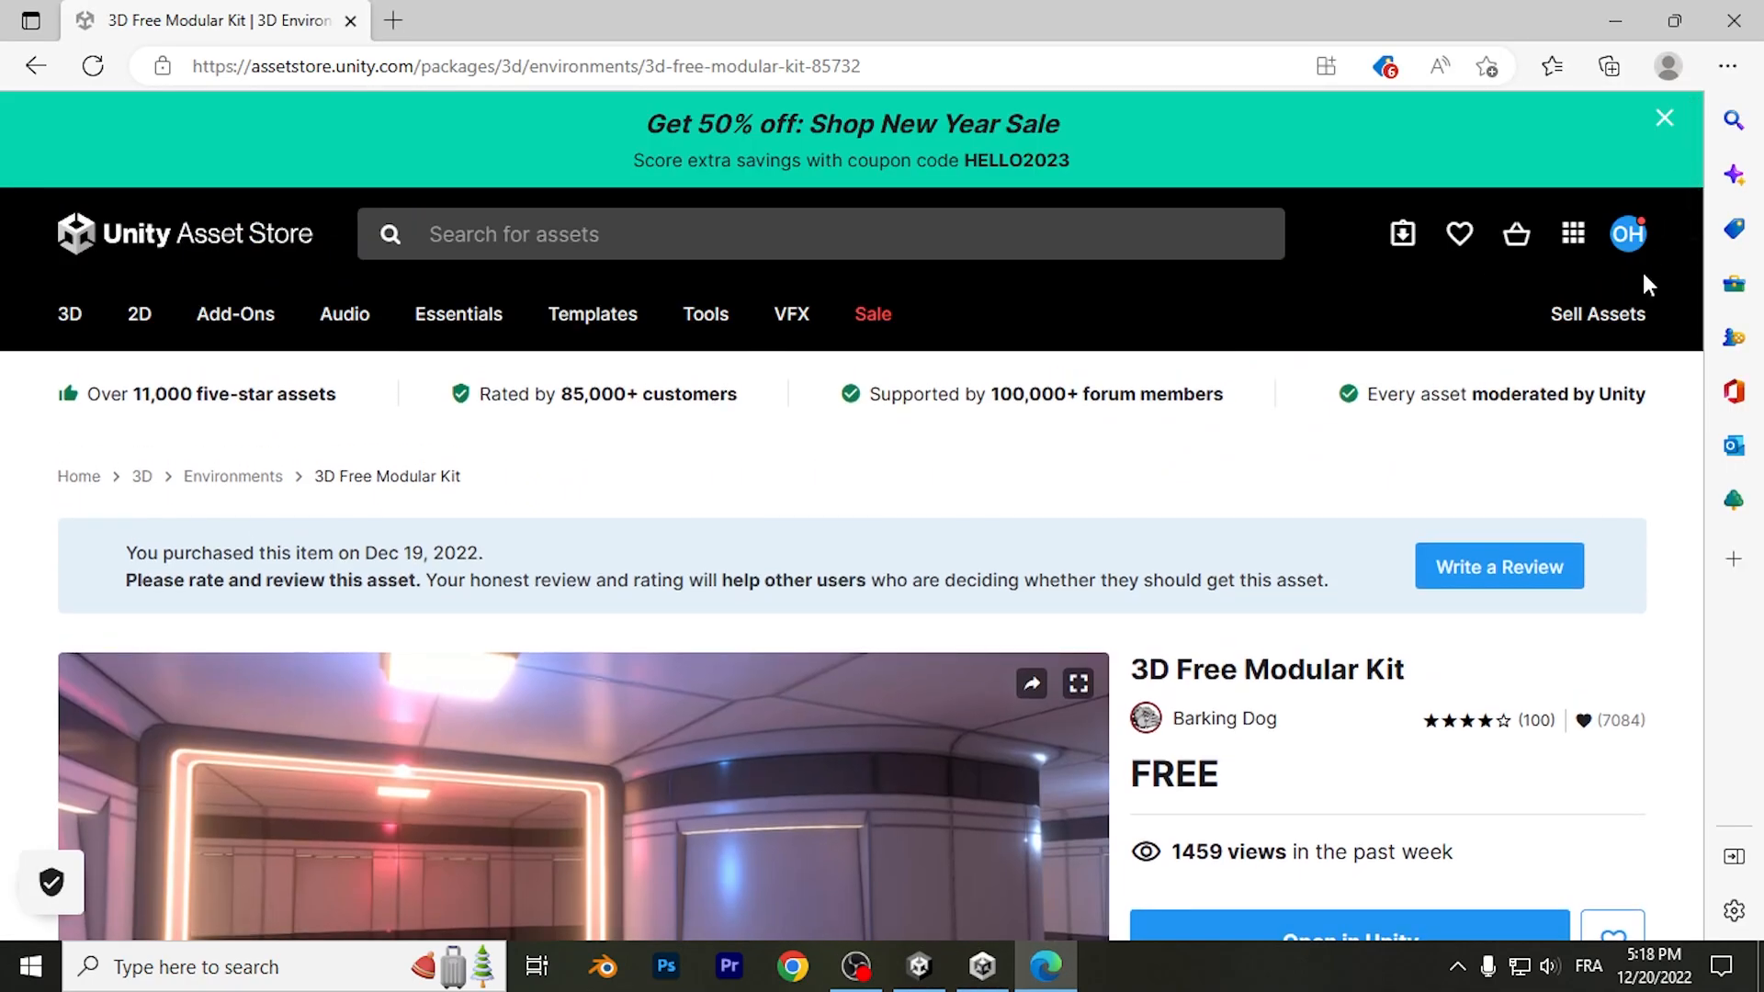
{"action": "left_click", "coordinate": [982, 966]}
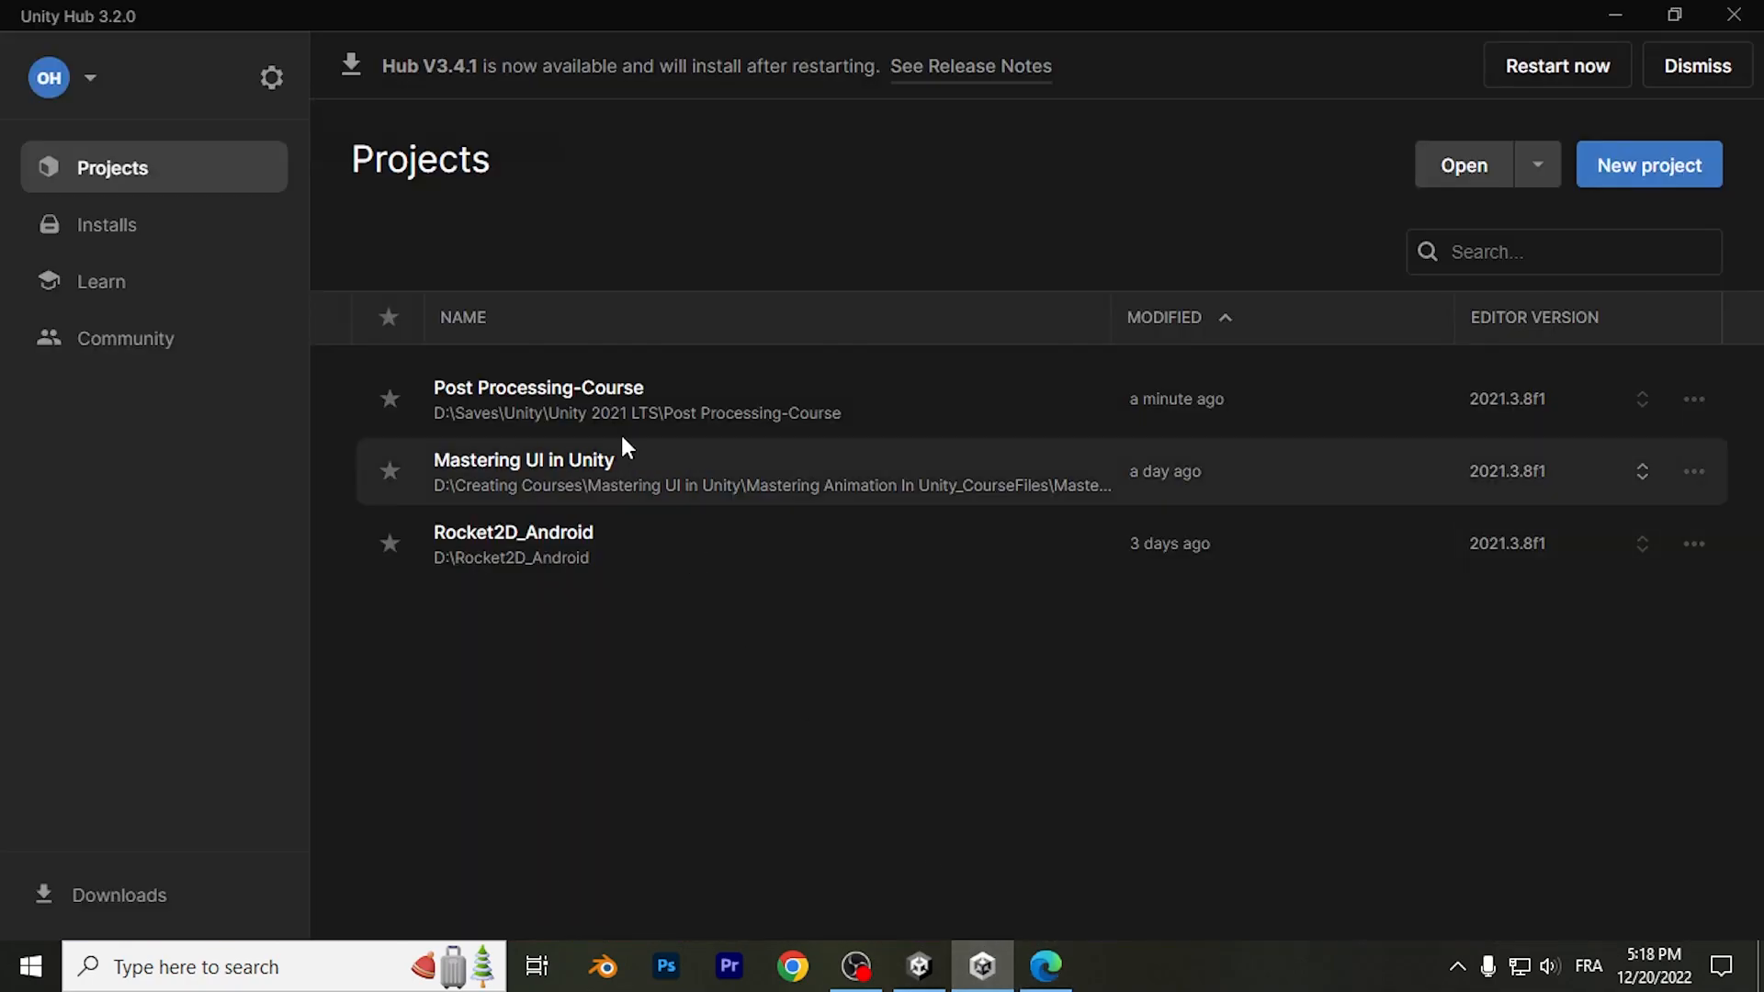
{"action": "left_click", "coordinate": [90, 77]}
{"action": "left_click", "coordinate": [90, 77]}
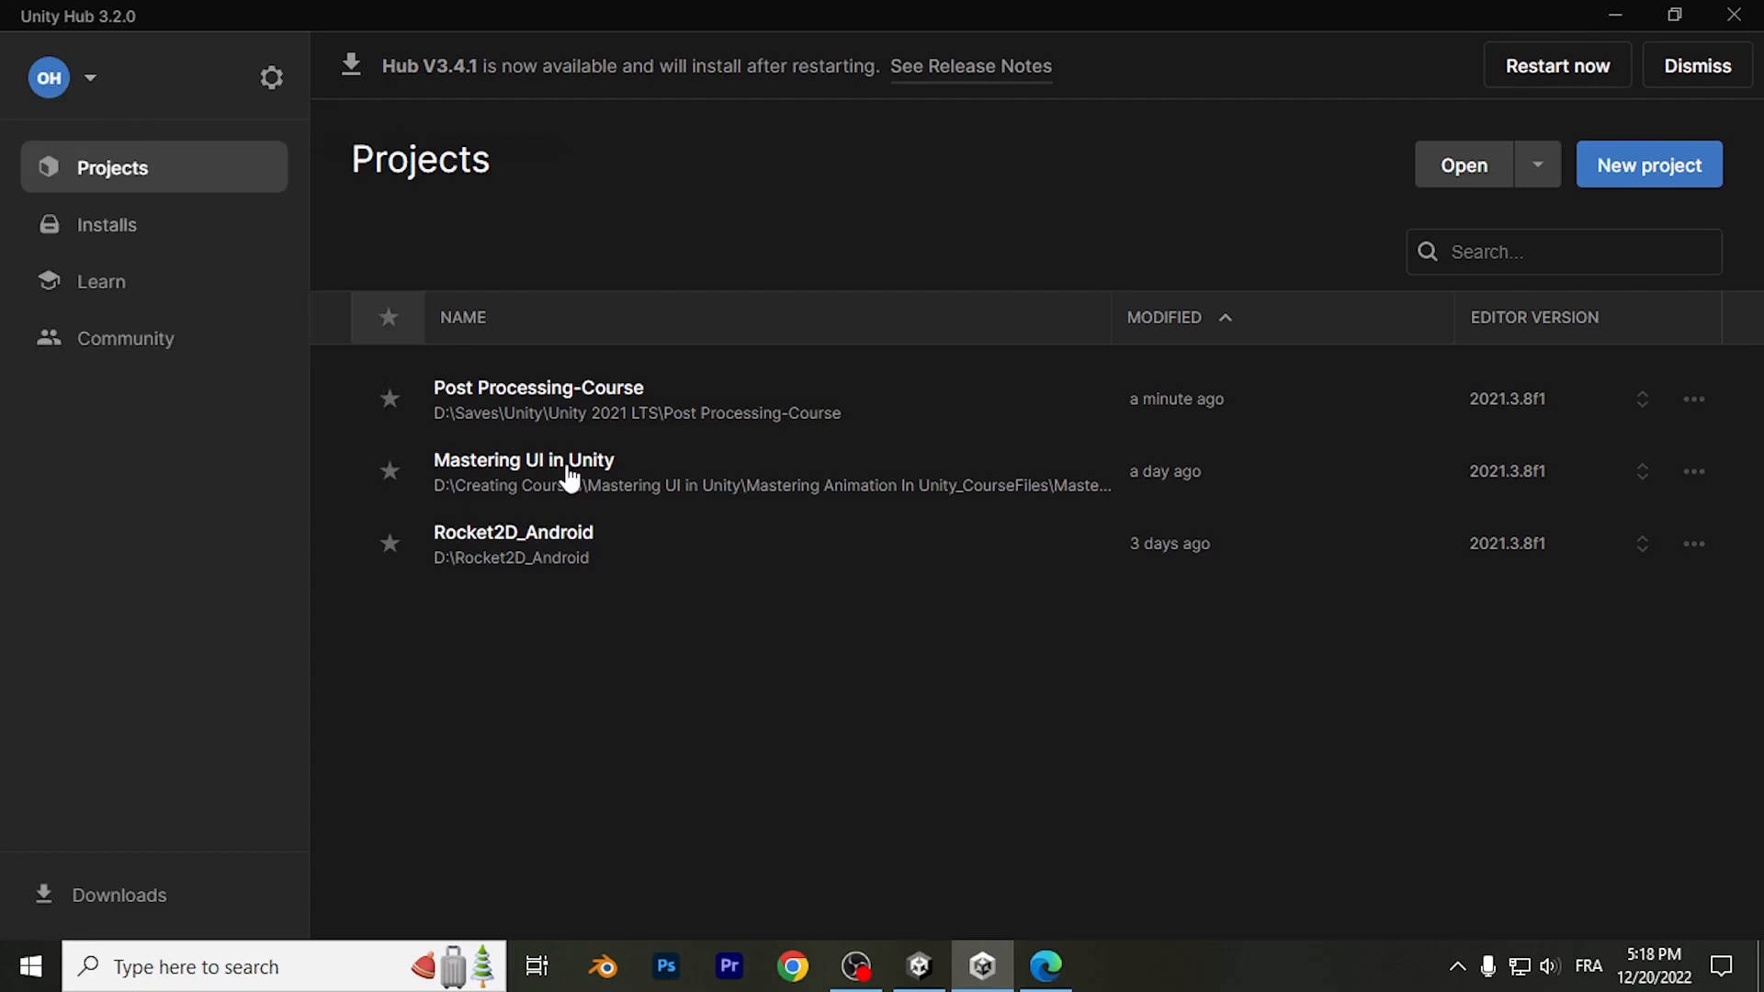
{"action": "left_click", "coordinate": [919, 962]}
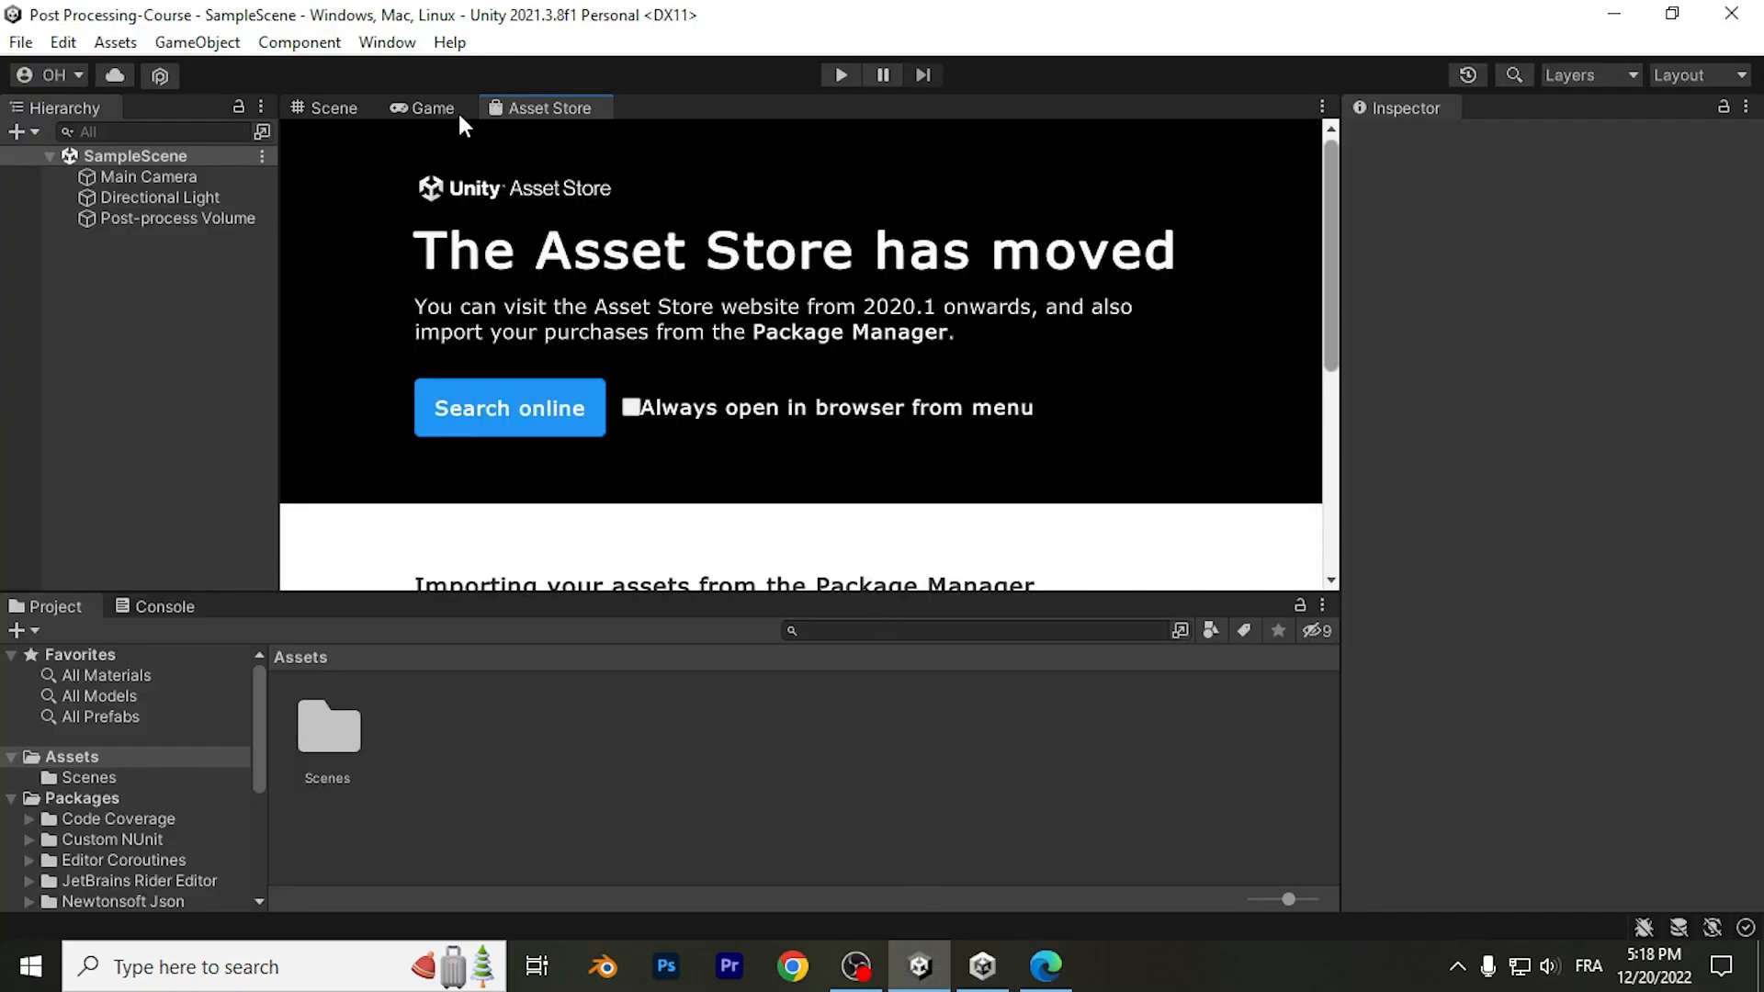
Open the Package Manager and list the packages under My Assets
{"action": "left_click", "coordinate": [387, 42]}
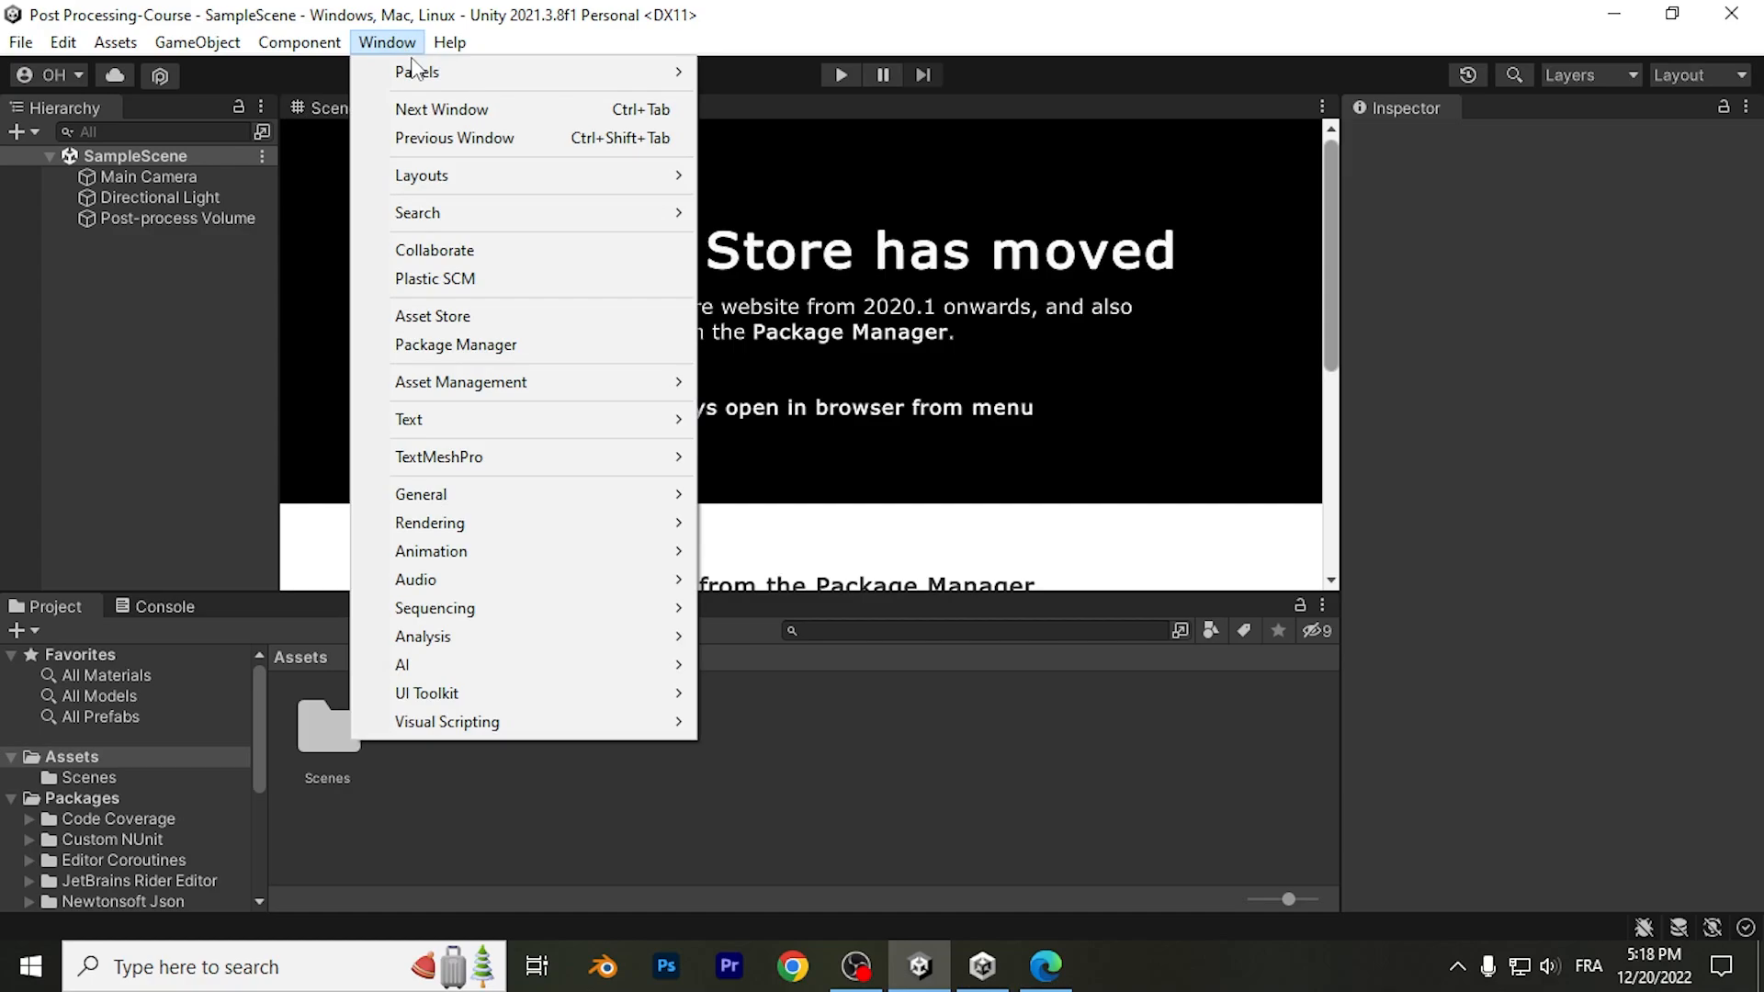
{"action": "left_click", "coordinate": [461, 345]}
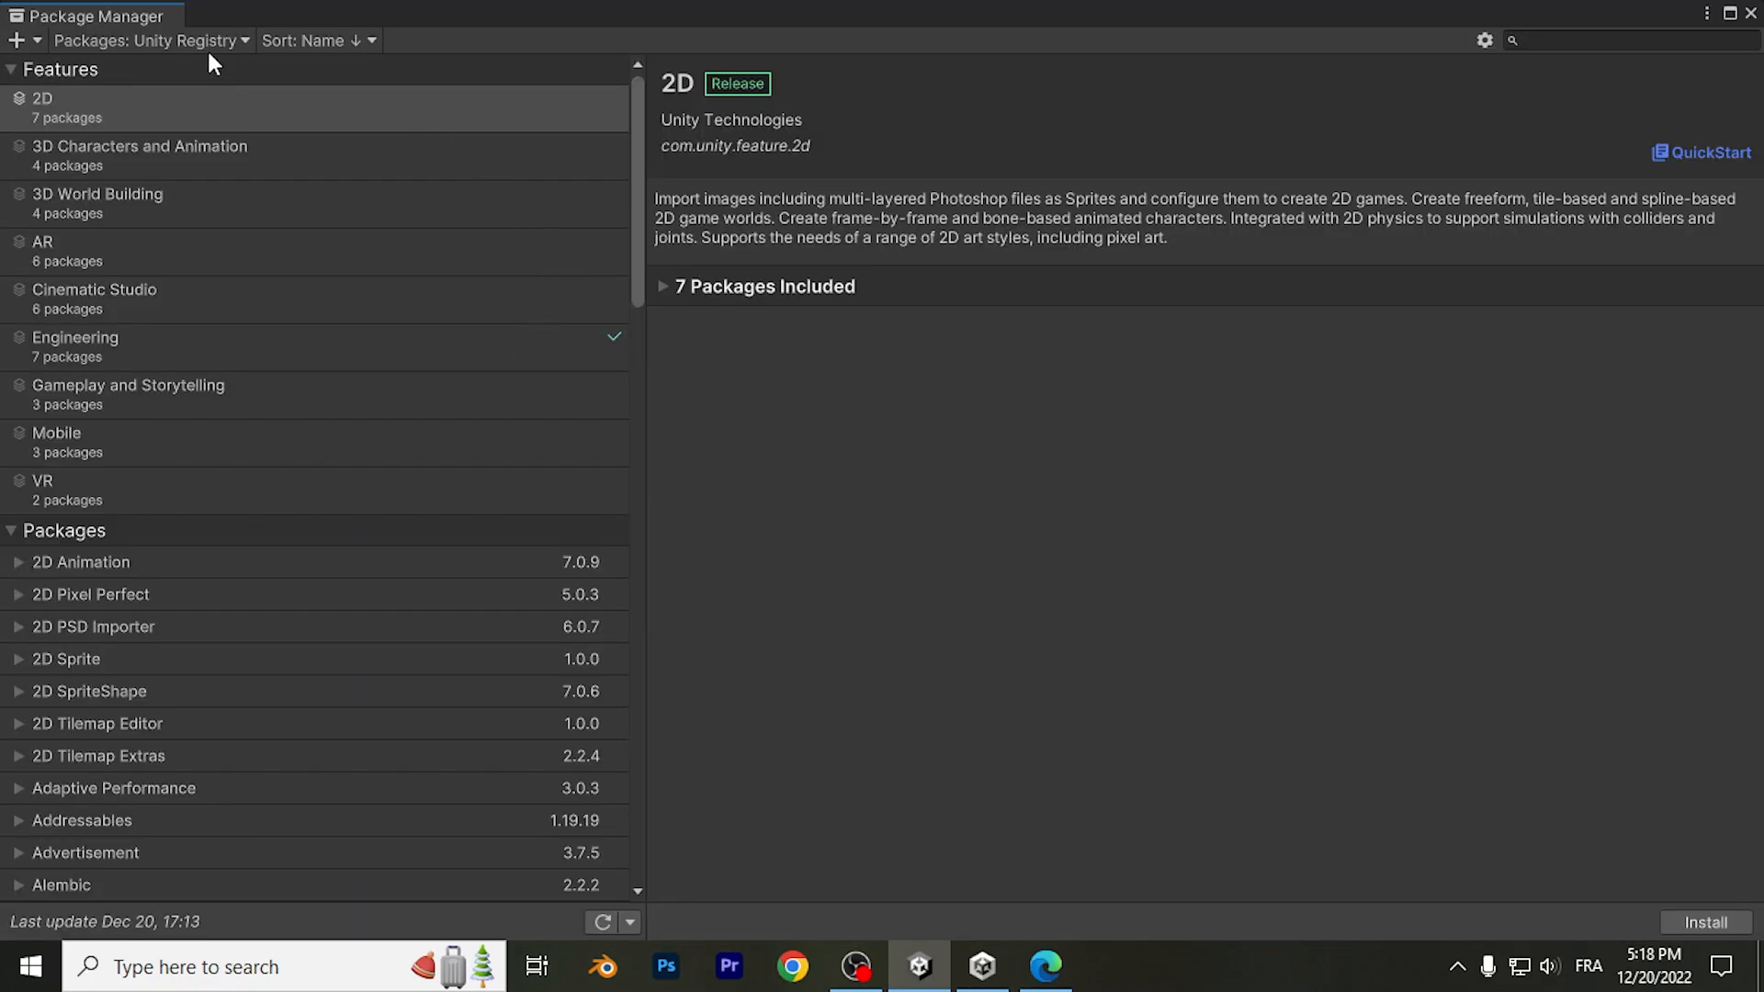
{"action": "left_click", "coordinate": [151, 40]}
{"action": "left_click", "coordinate": [129, 138]}
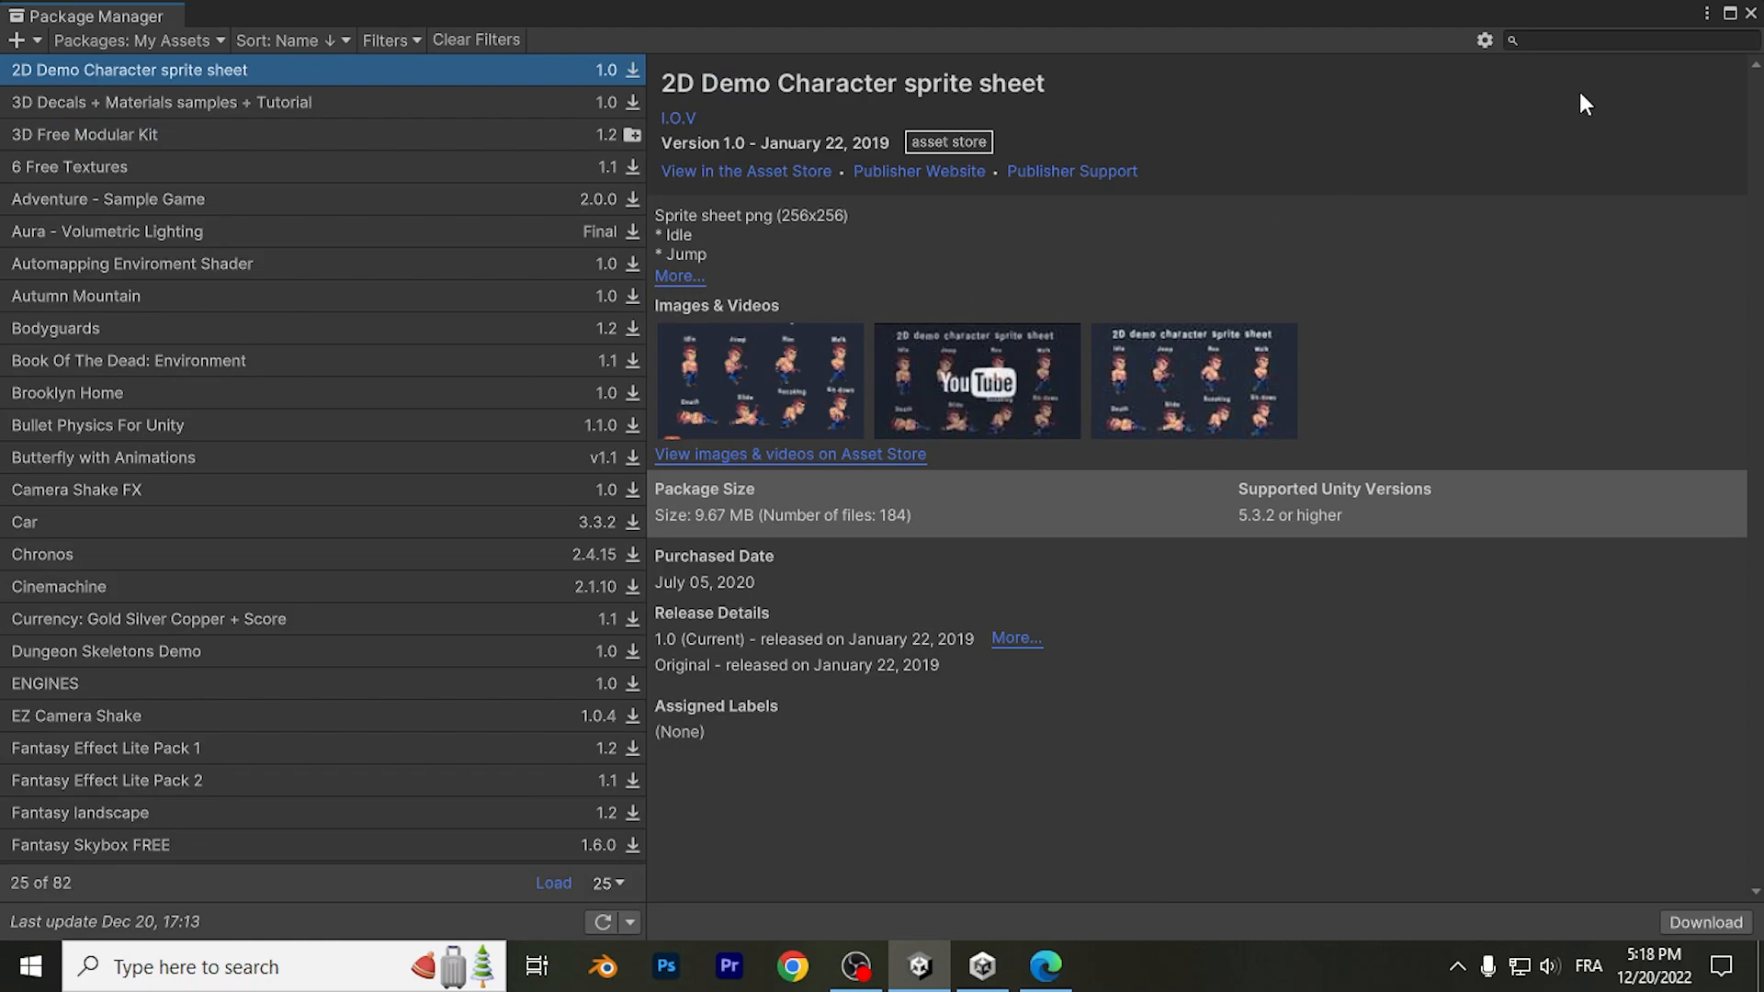
Find 3D Free Modular Kit by searching for "3D free" and import all its files into the project
{"action": "left_click", "coordinate": [1649, 37]}
{"action": "type", "text": "3D free"}
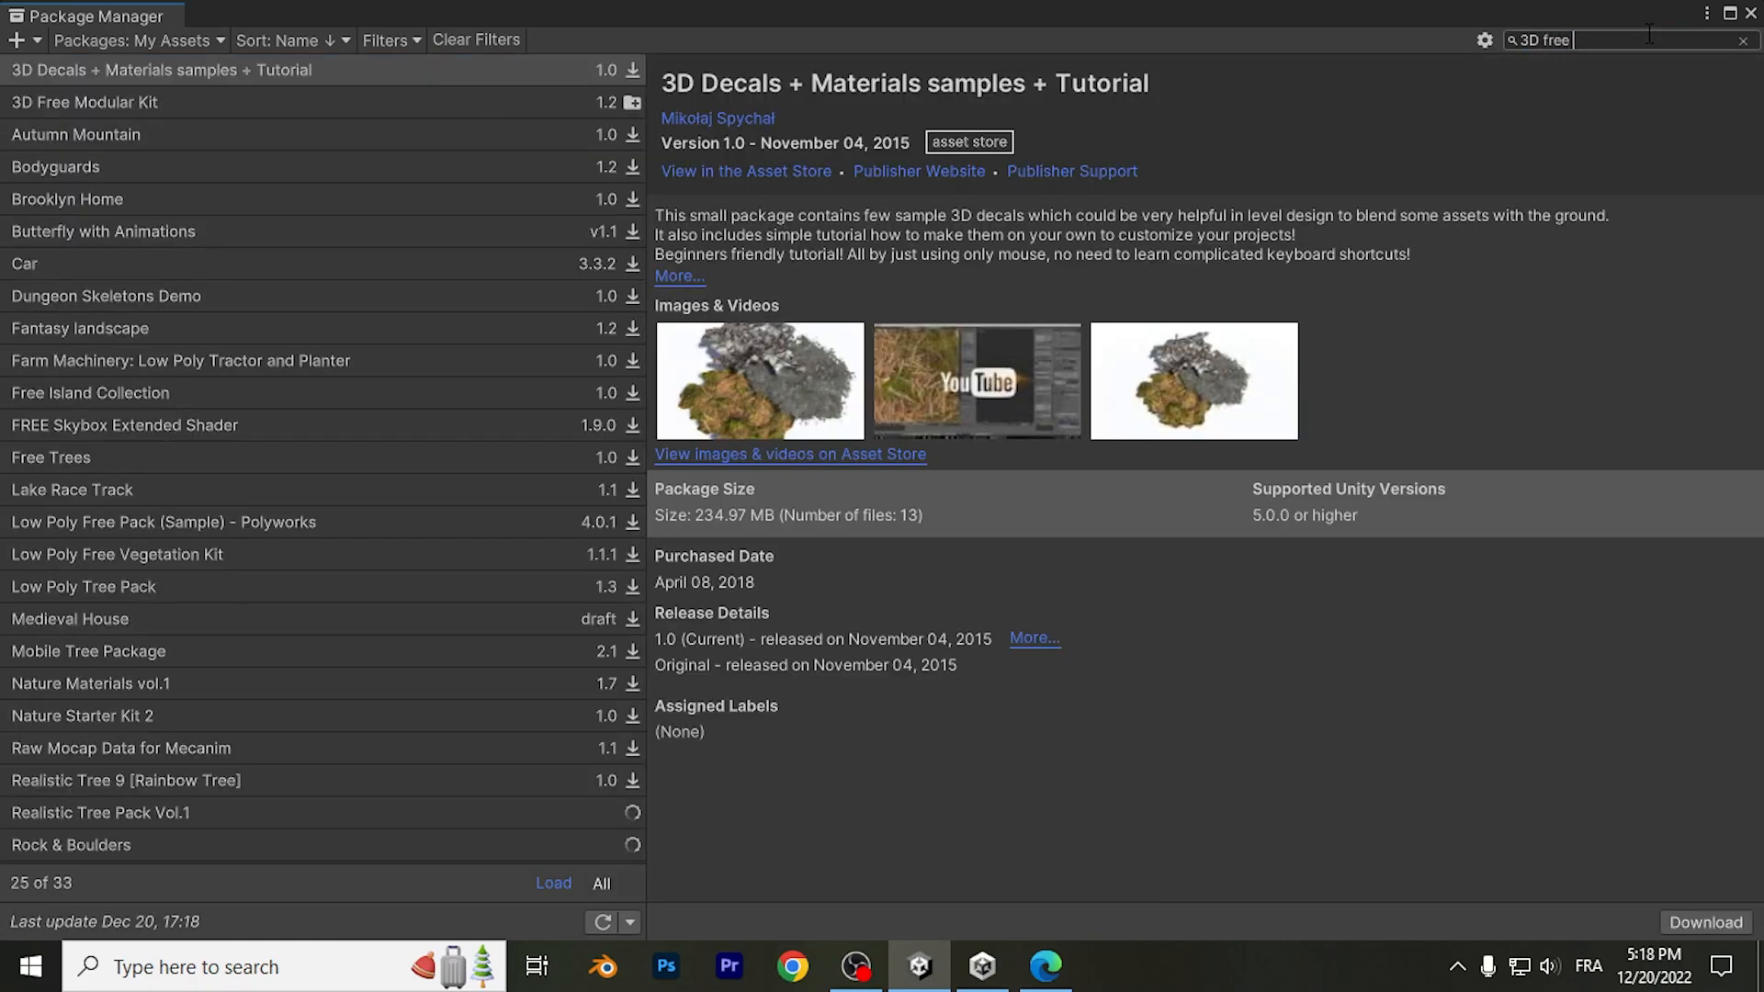
{"action": "left_click", "coordinate": [167, 79]}
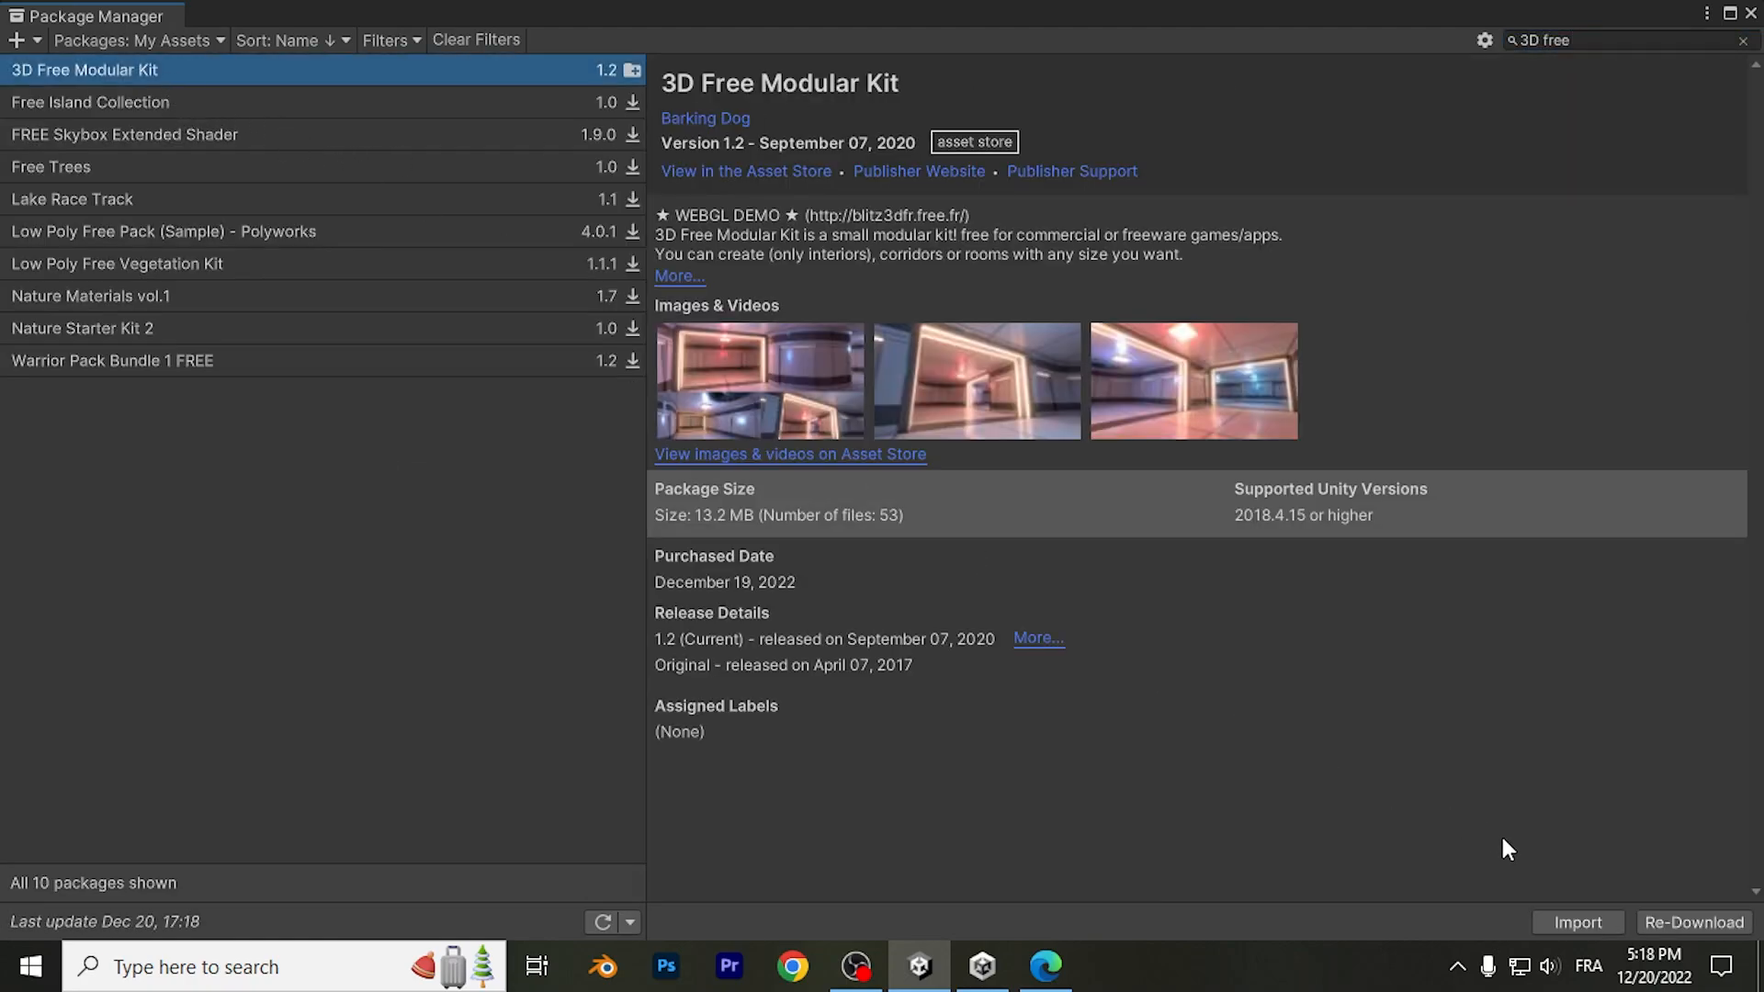
{"action": "left_click", "coordinate": [1577, 921]}
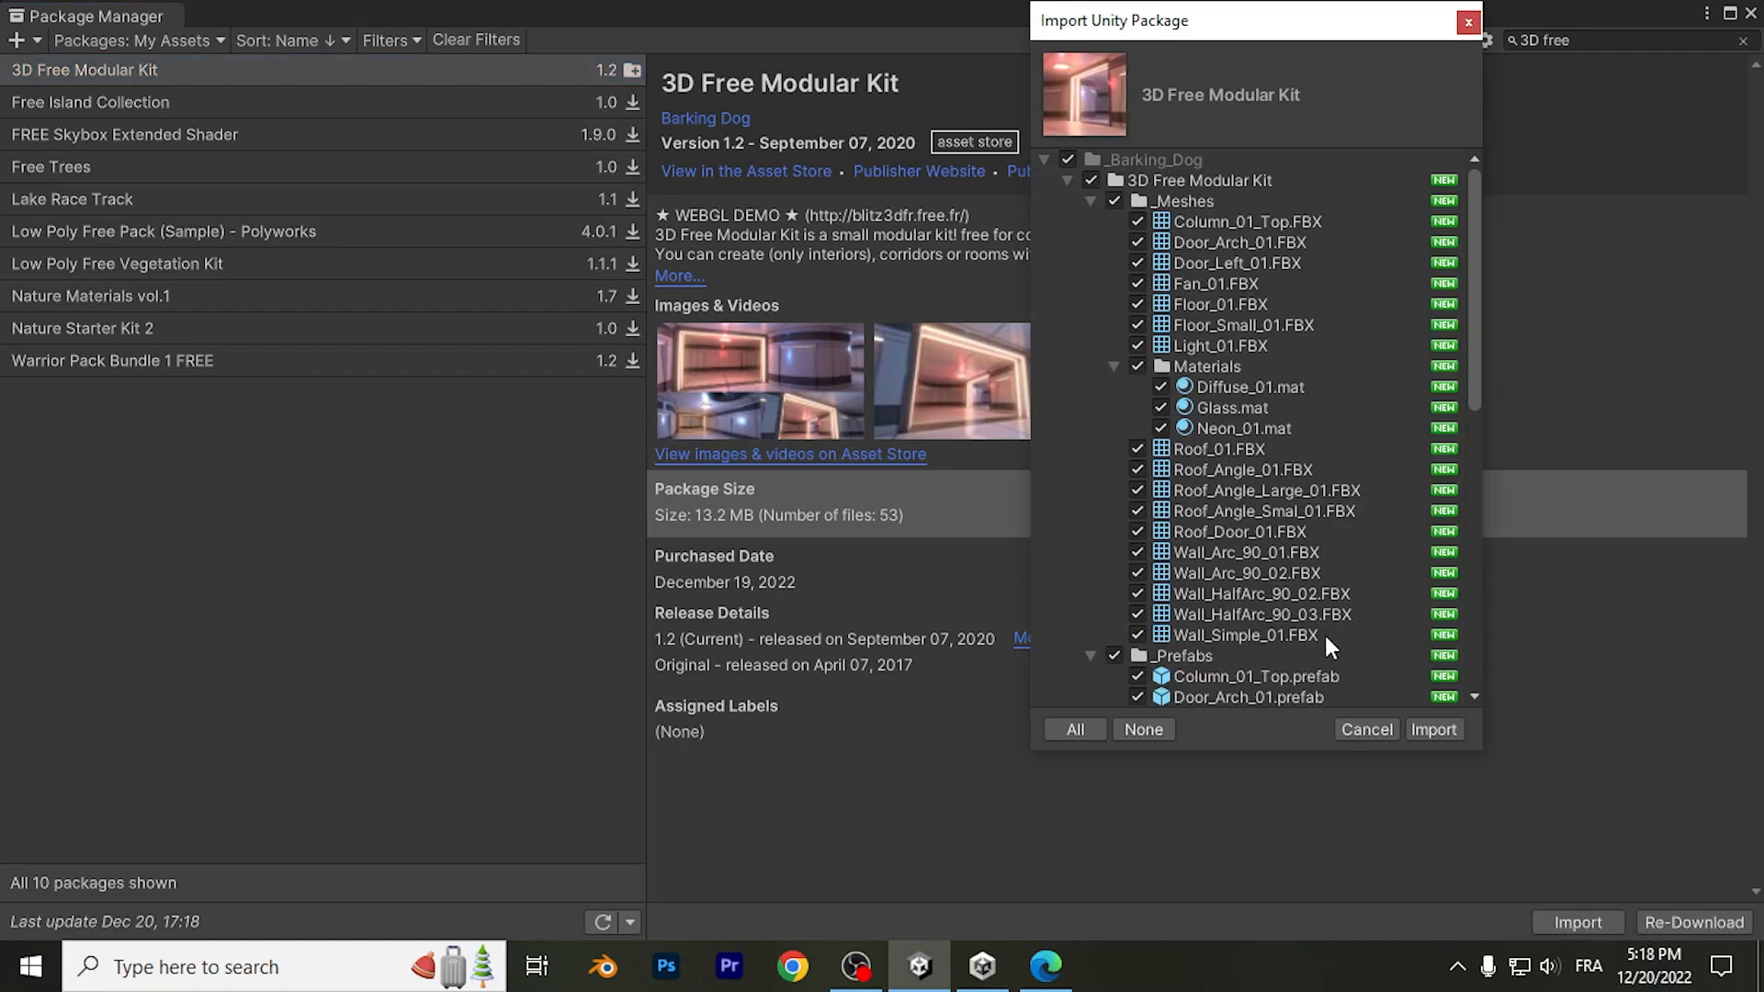
{"action": "left_click", "coordinate": [1433, 728]}
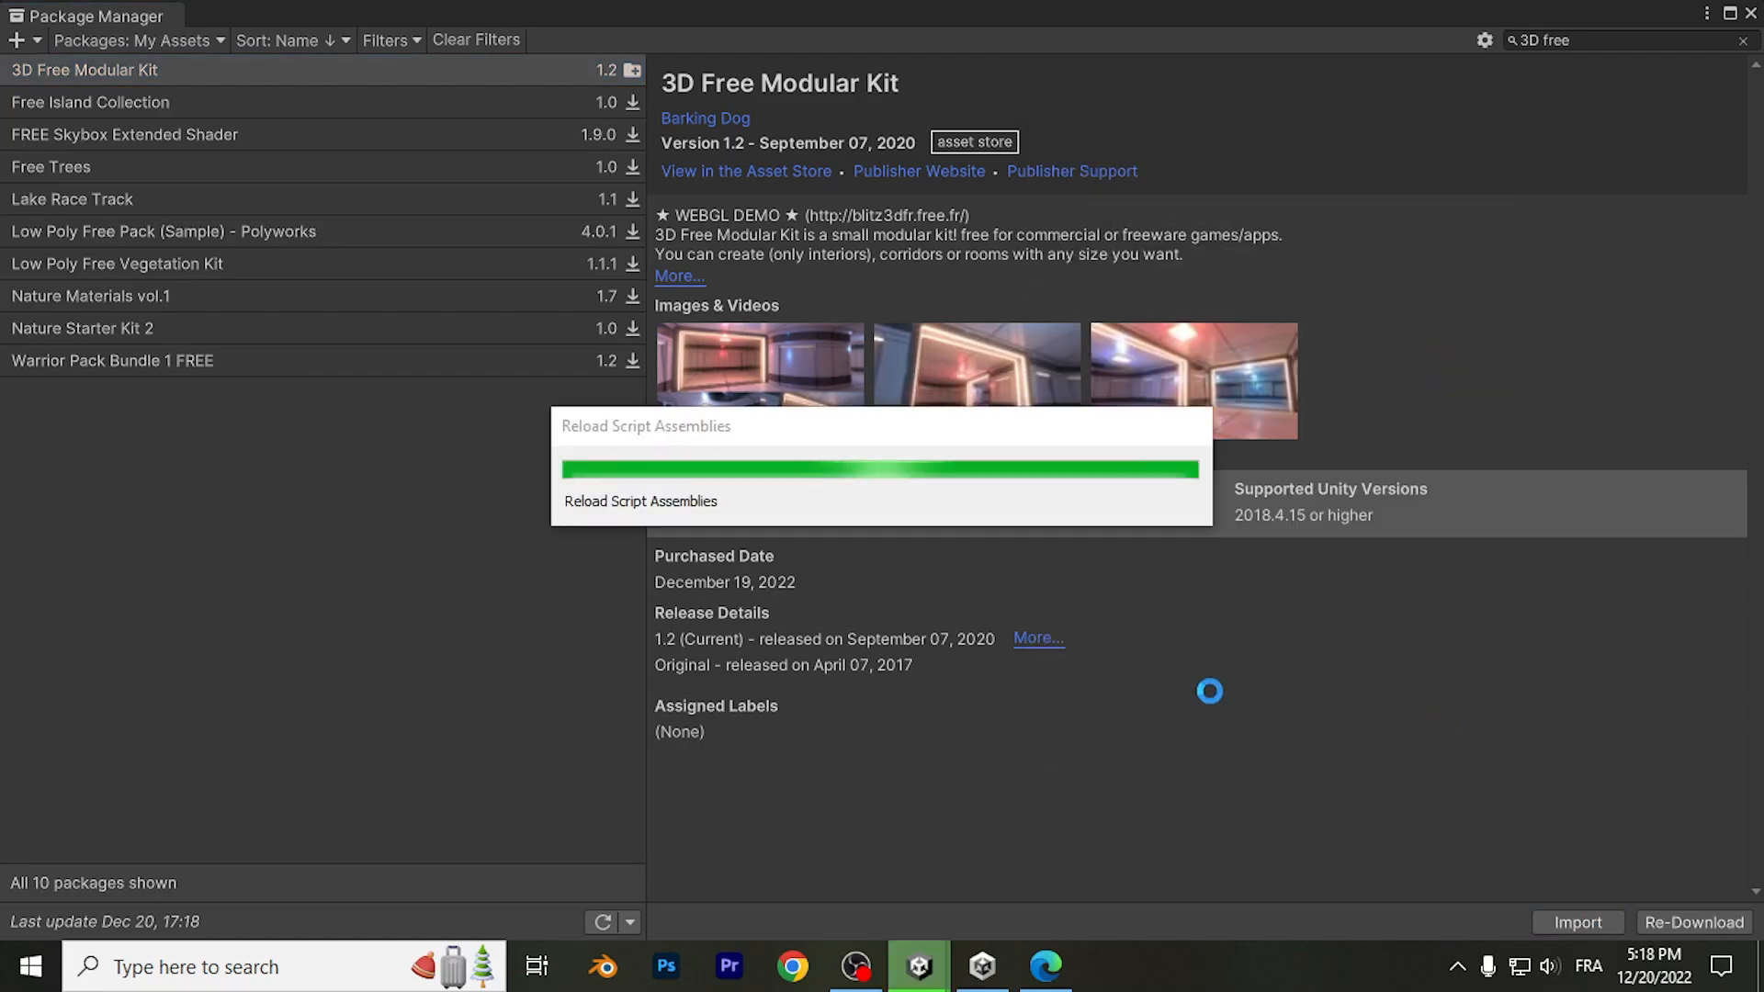
Close the Package Manager and the Asset Store view
{"action": "left_click", "coordinate": [1749, 15]}
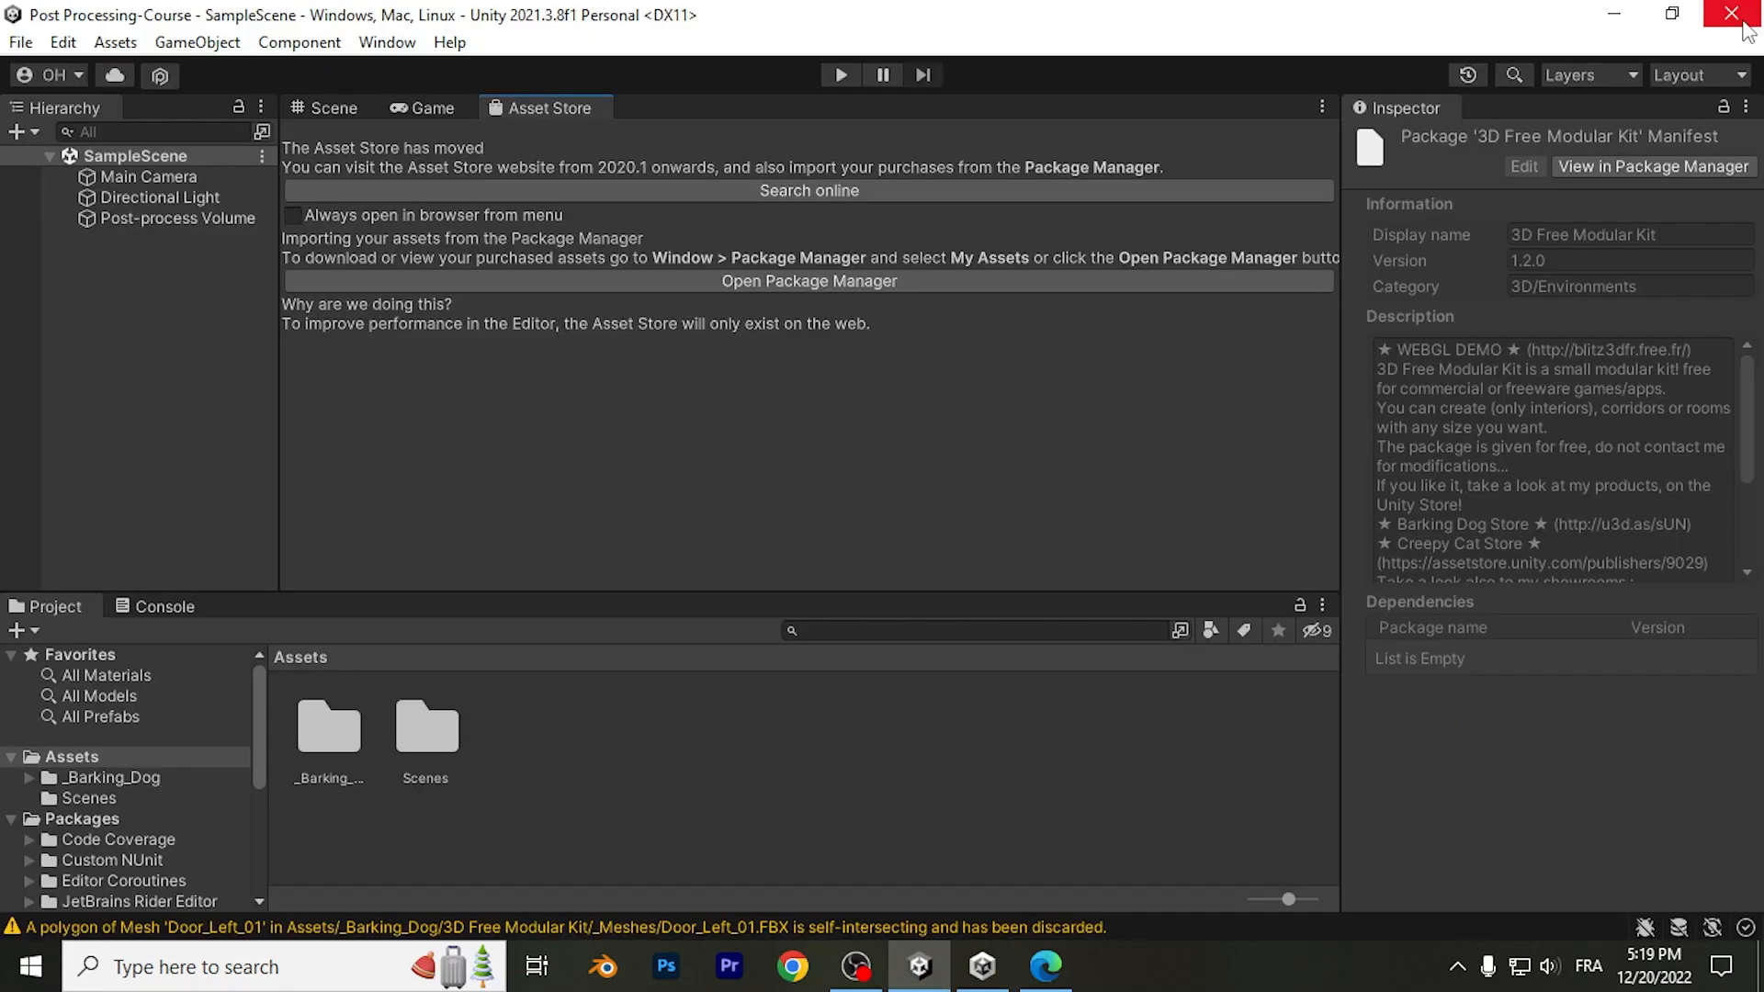
{"action": "right_click", "coordinate": [564, 113]}
{"action": "left_click", "coordinate": [631, 157]}
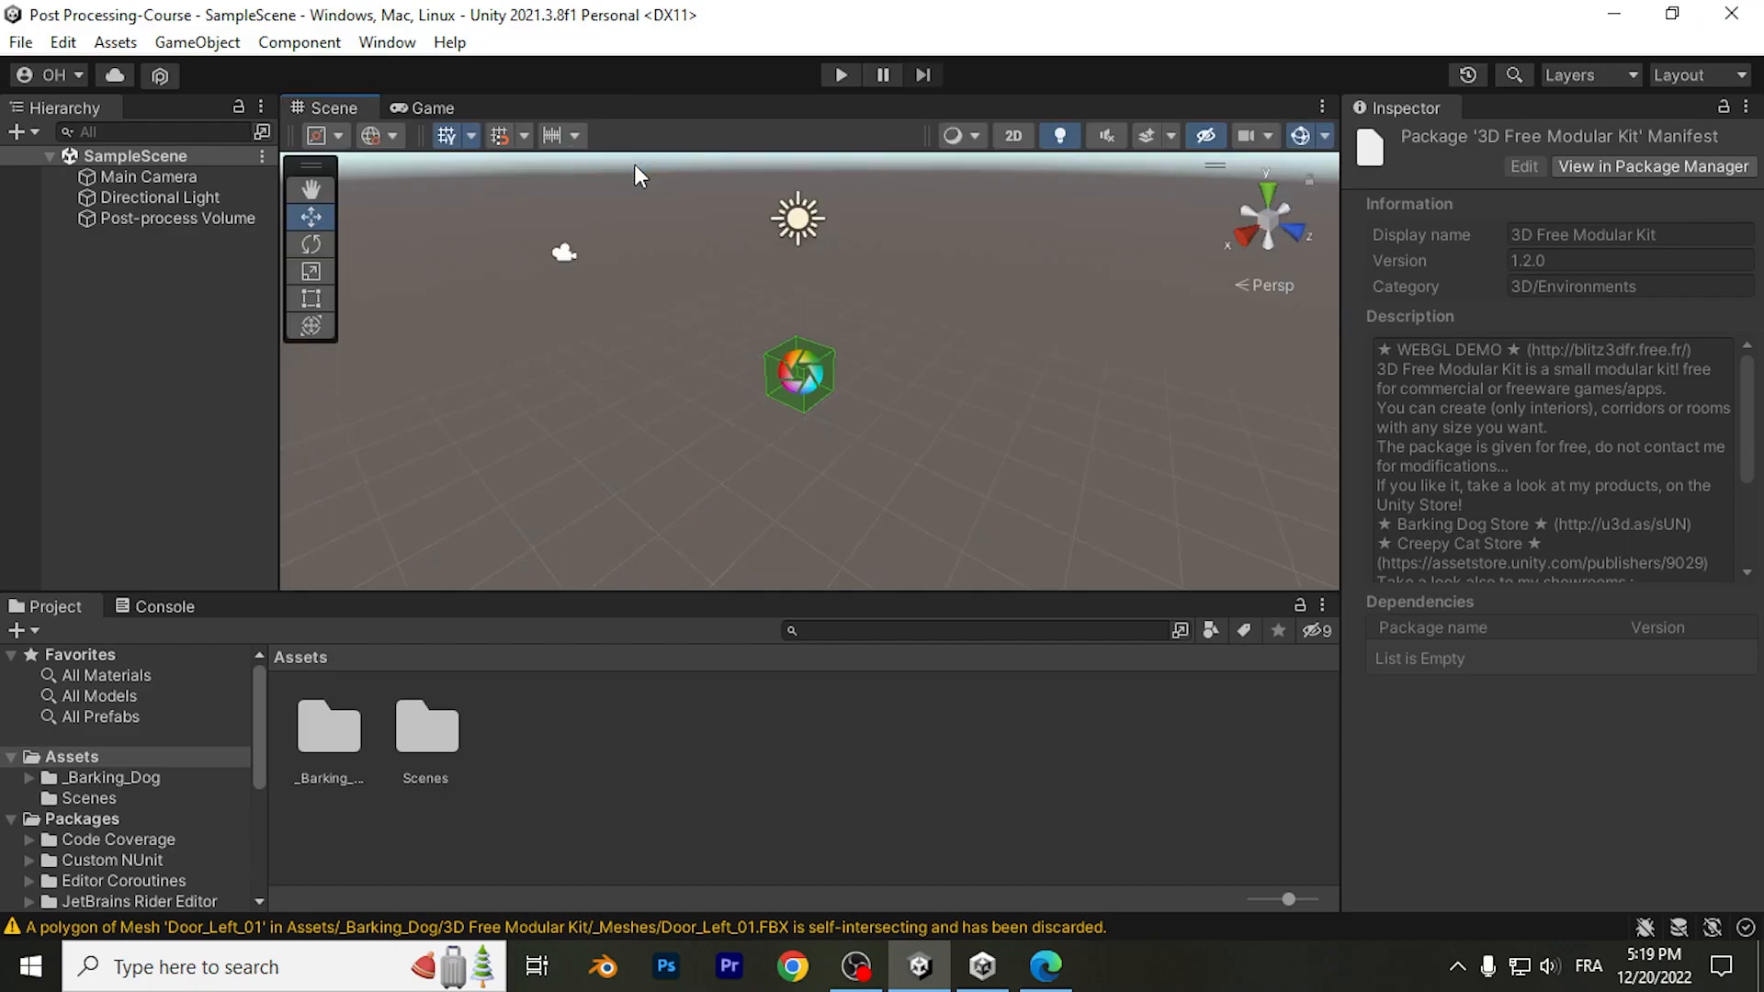
Create a folder named Prefabs in the project's Assets folder
{"action": "right_click", "coordinate": [564, 814]}
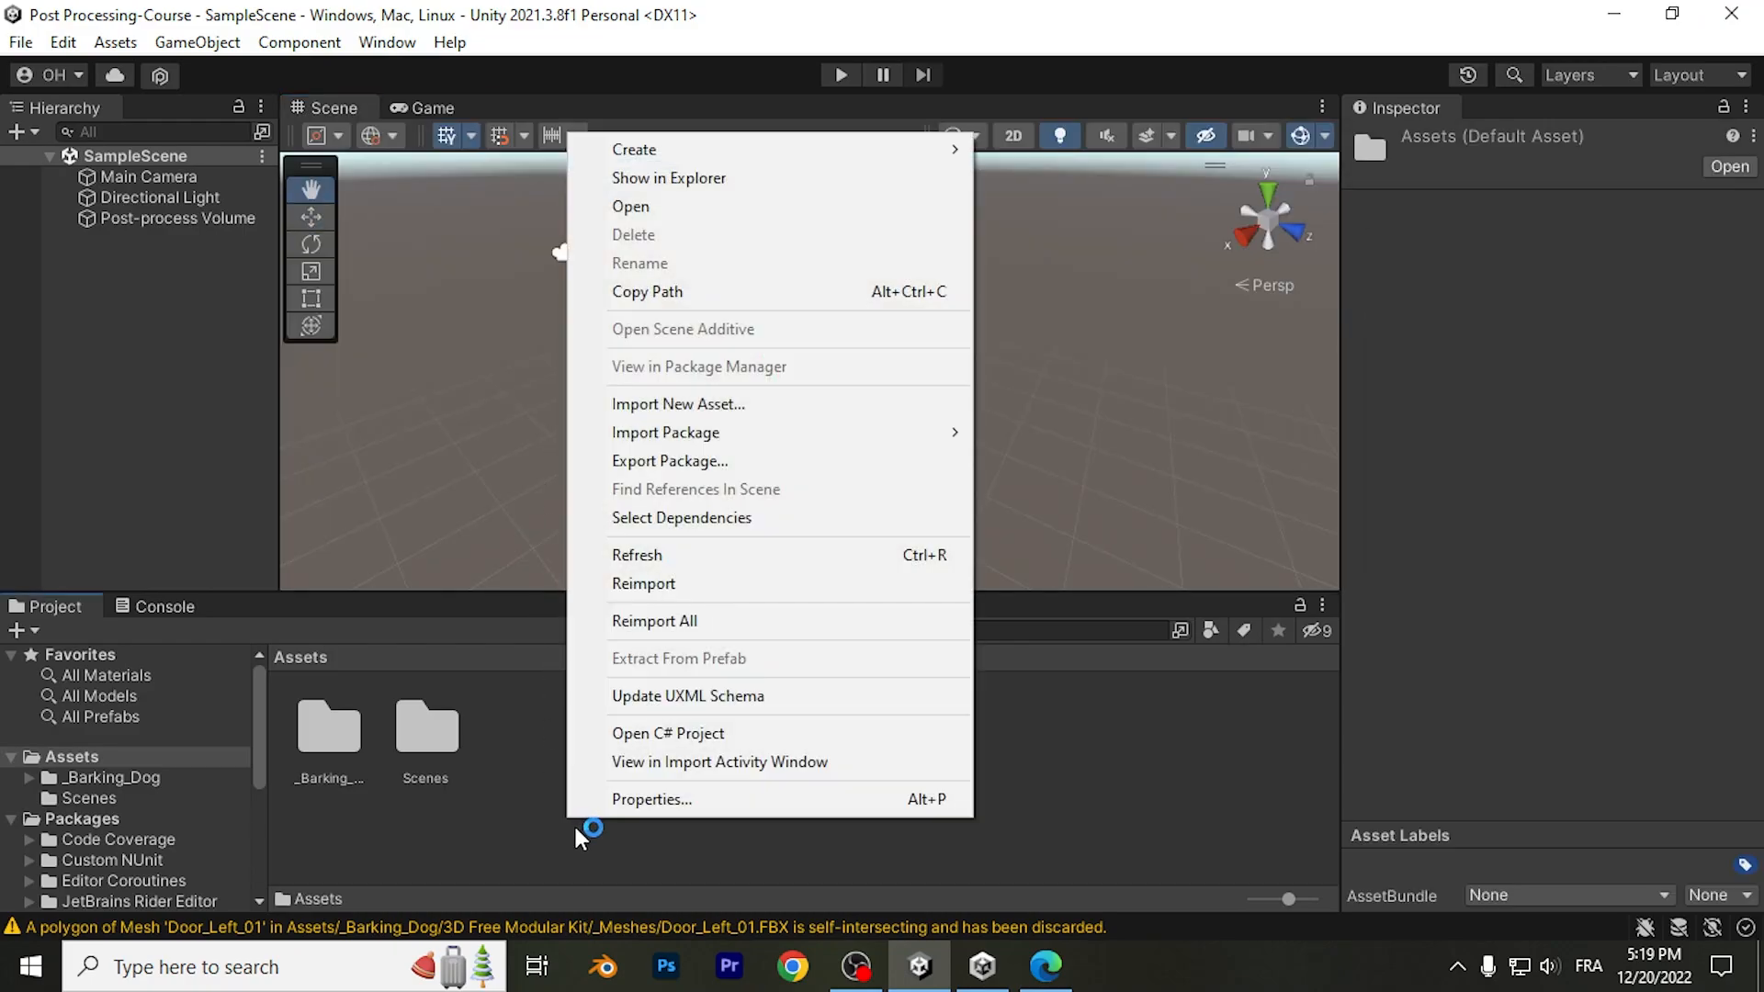
{"action": "mouse_move", "coordinate": [654, 161]}
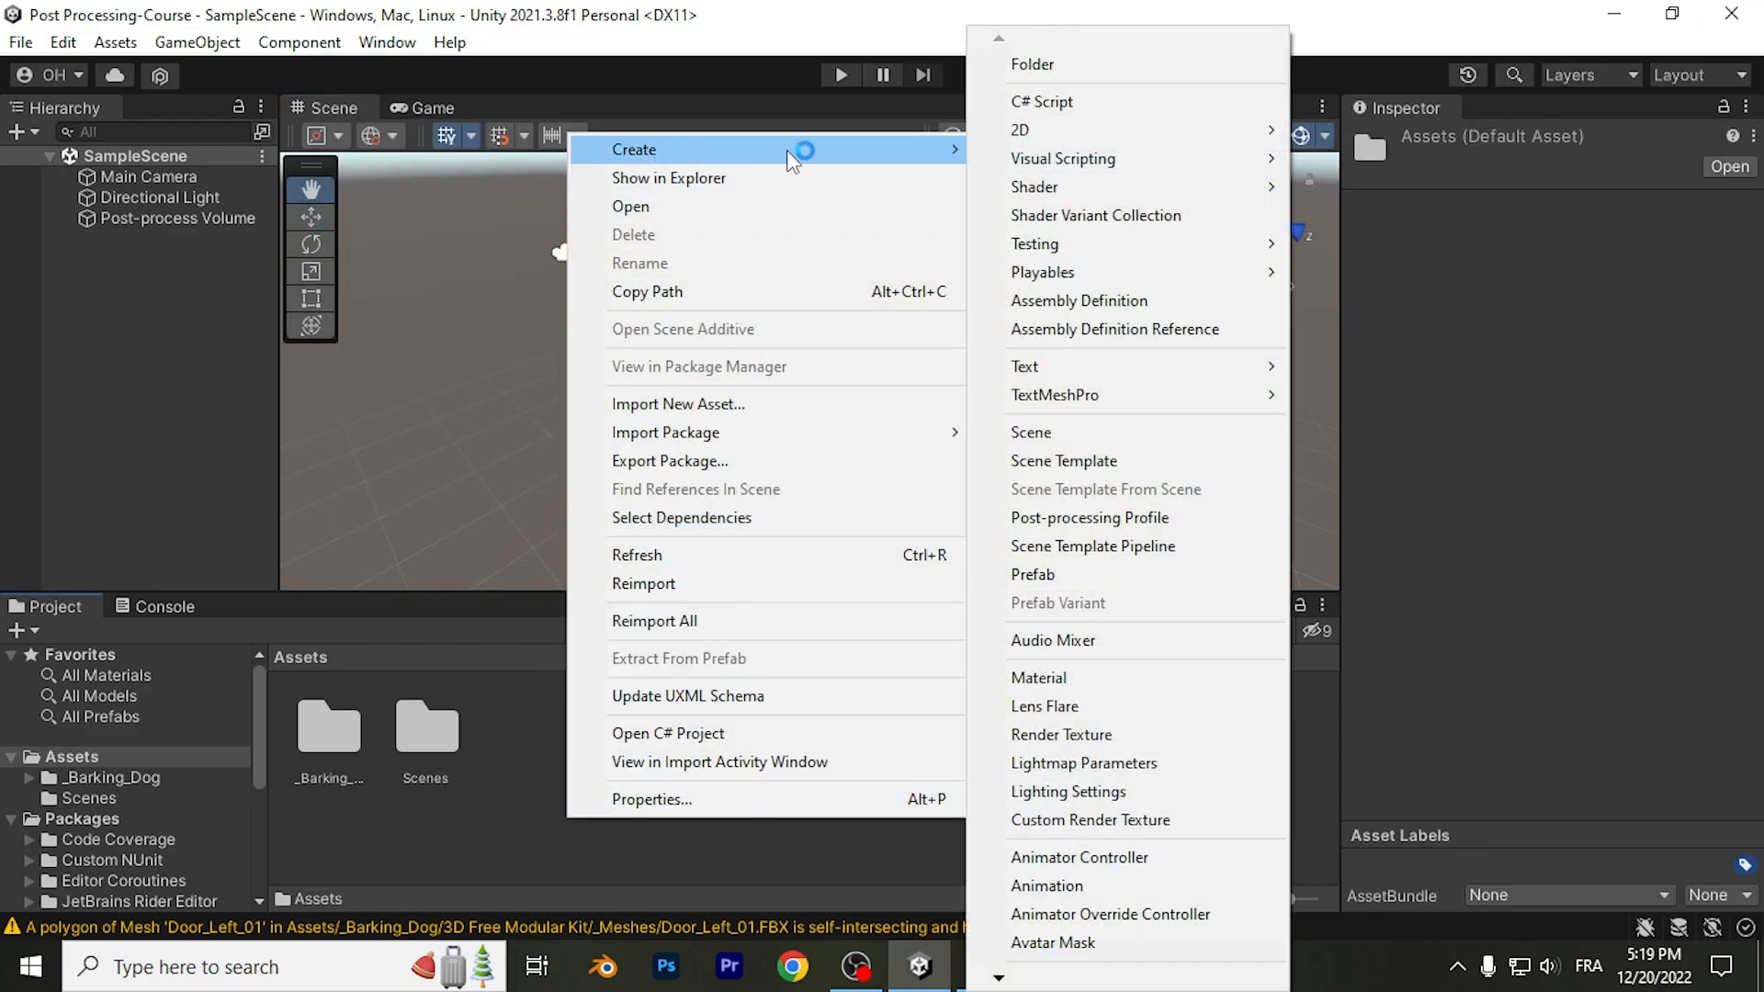
{"action": "left_click", "coordinate": [1076, 73]}
{"action": "type", "text": "Prefabs"}
{"action": "key", "text": "Return"}
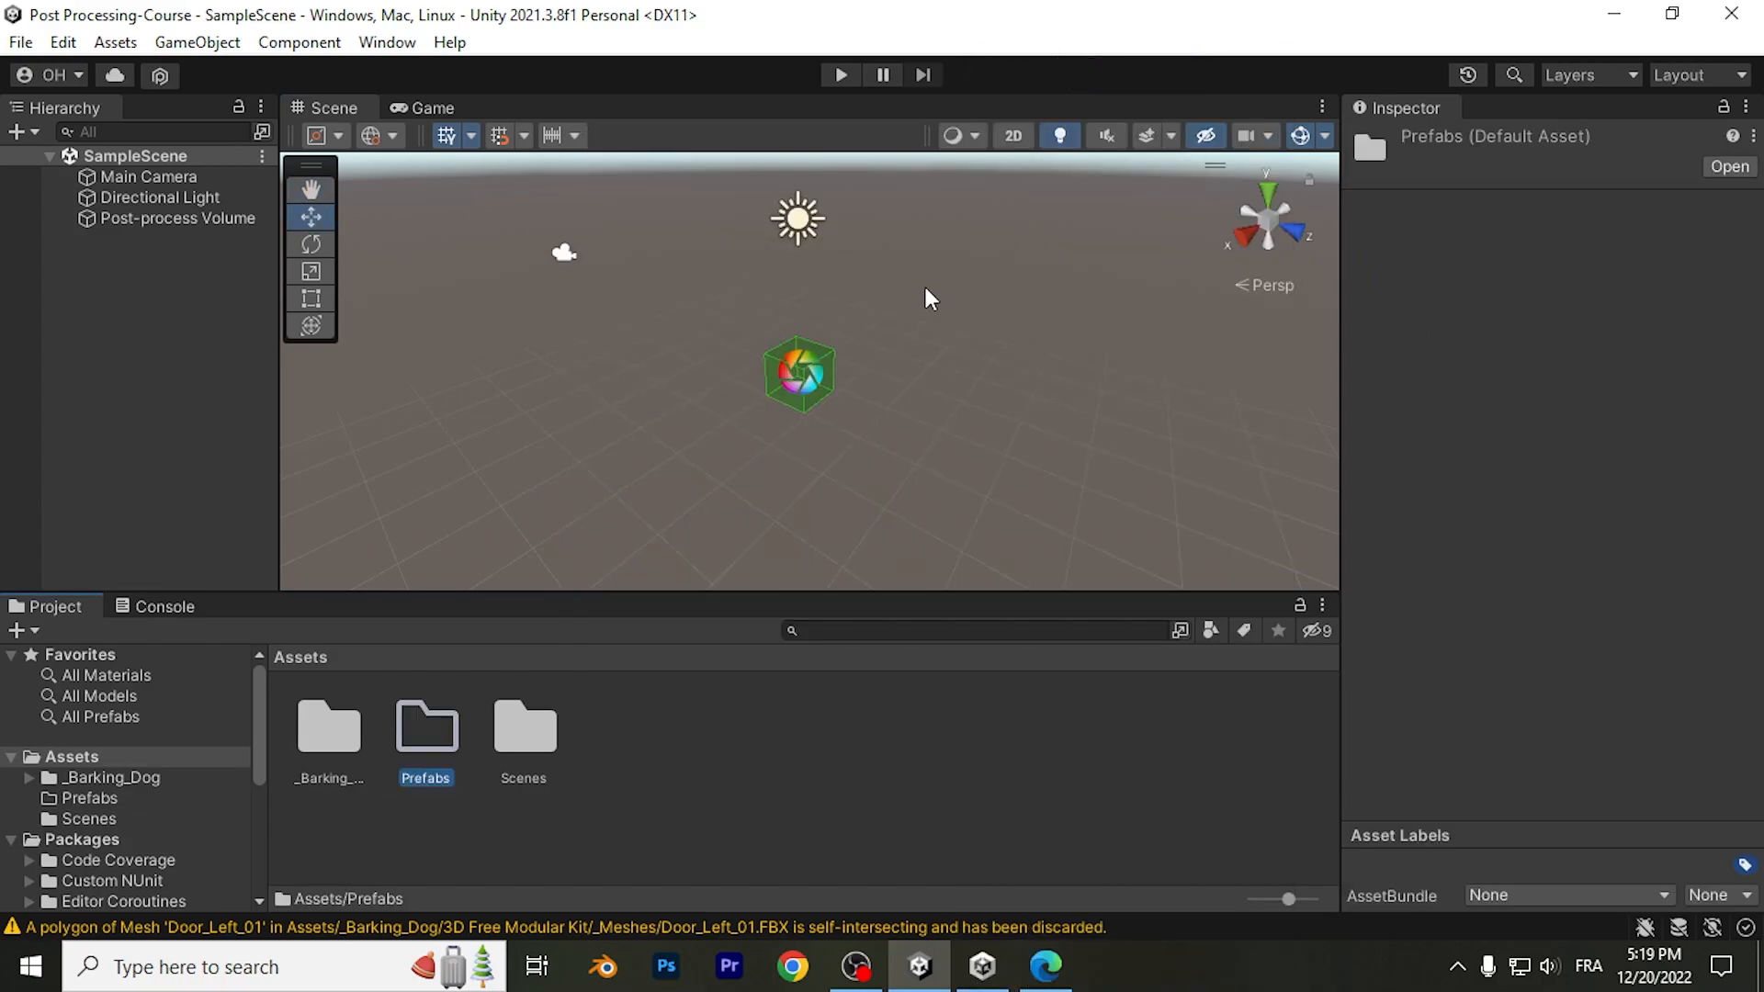
Open the Test_Map scene from the _Barking_Dog/3D Free Modular Kit folder
{"action": "double_click", "coordinate": [349, 737]}
{"action": "double_click", "coordinate": [349, 737]}
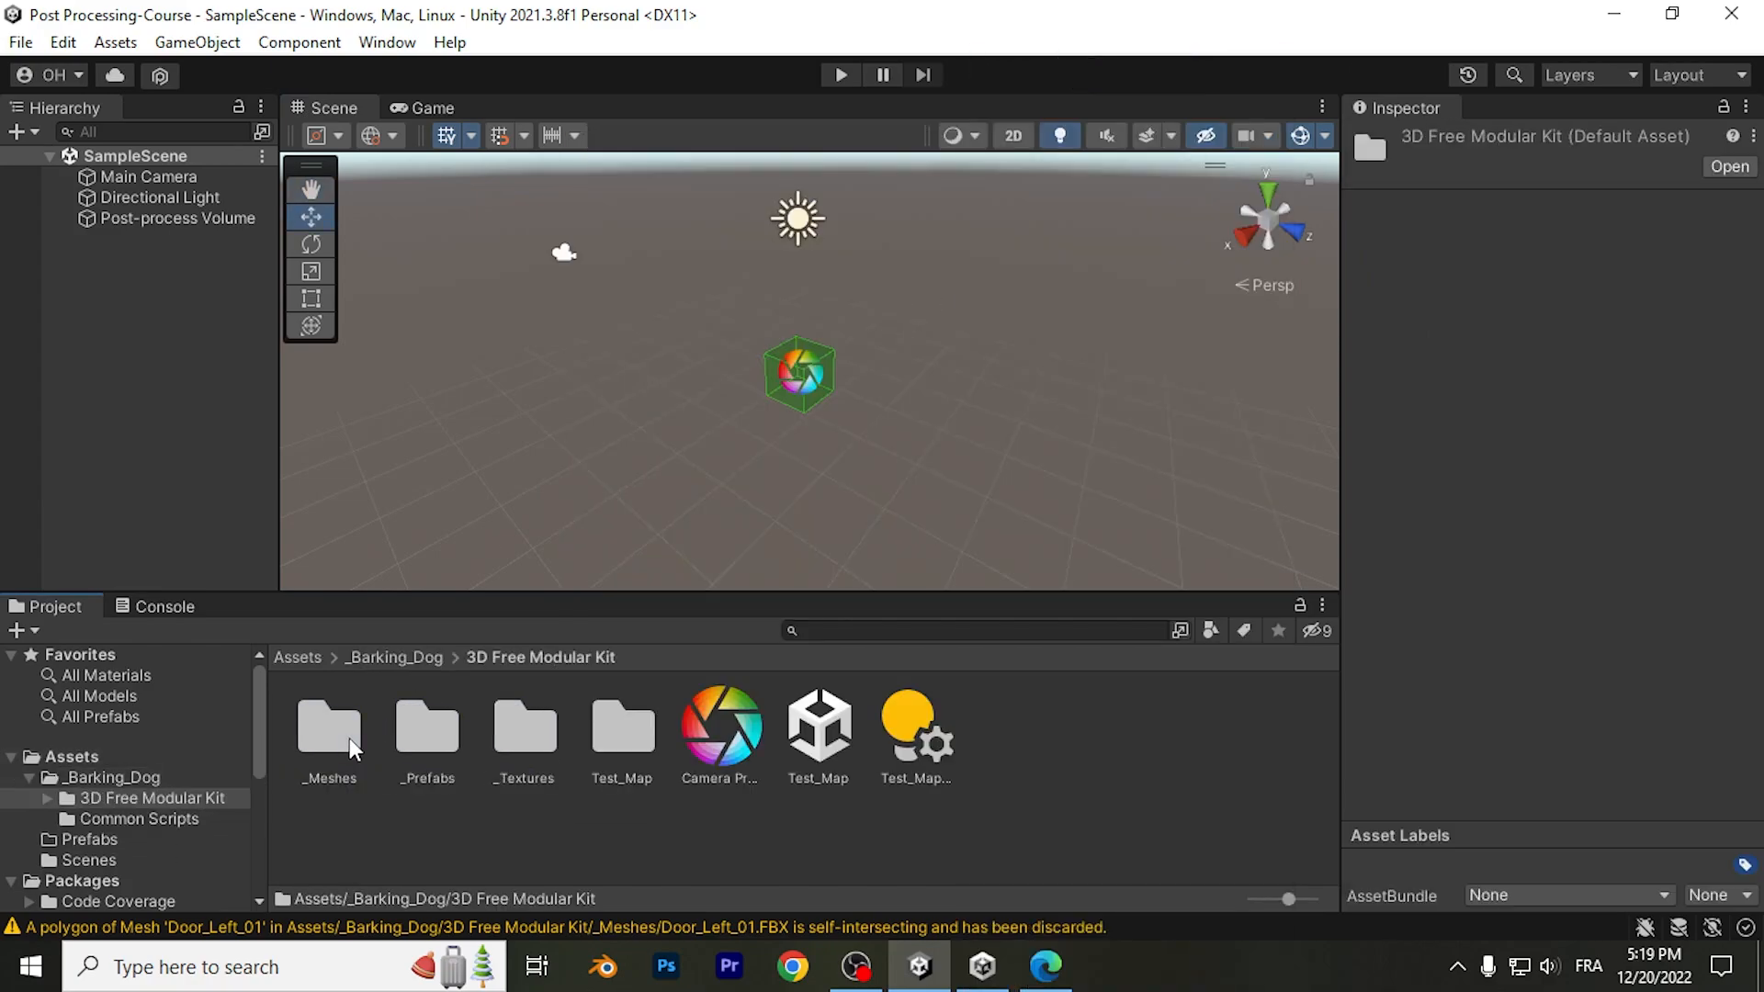
{"action": "double_click", "coordinate": [813, 740]}
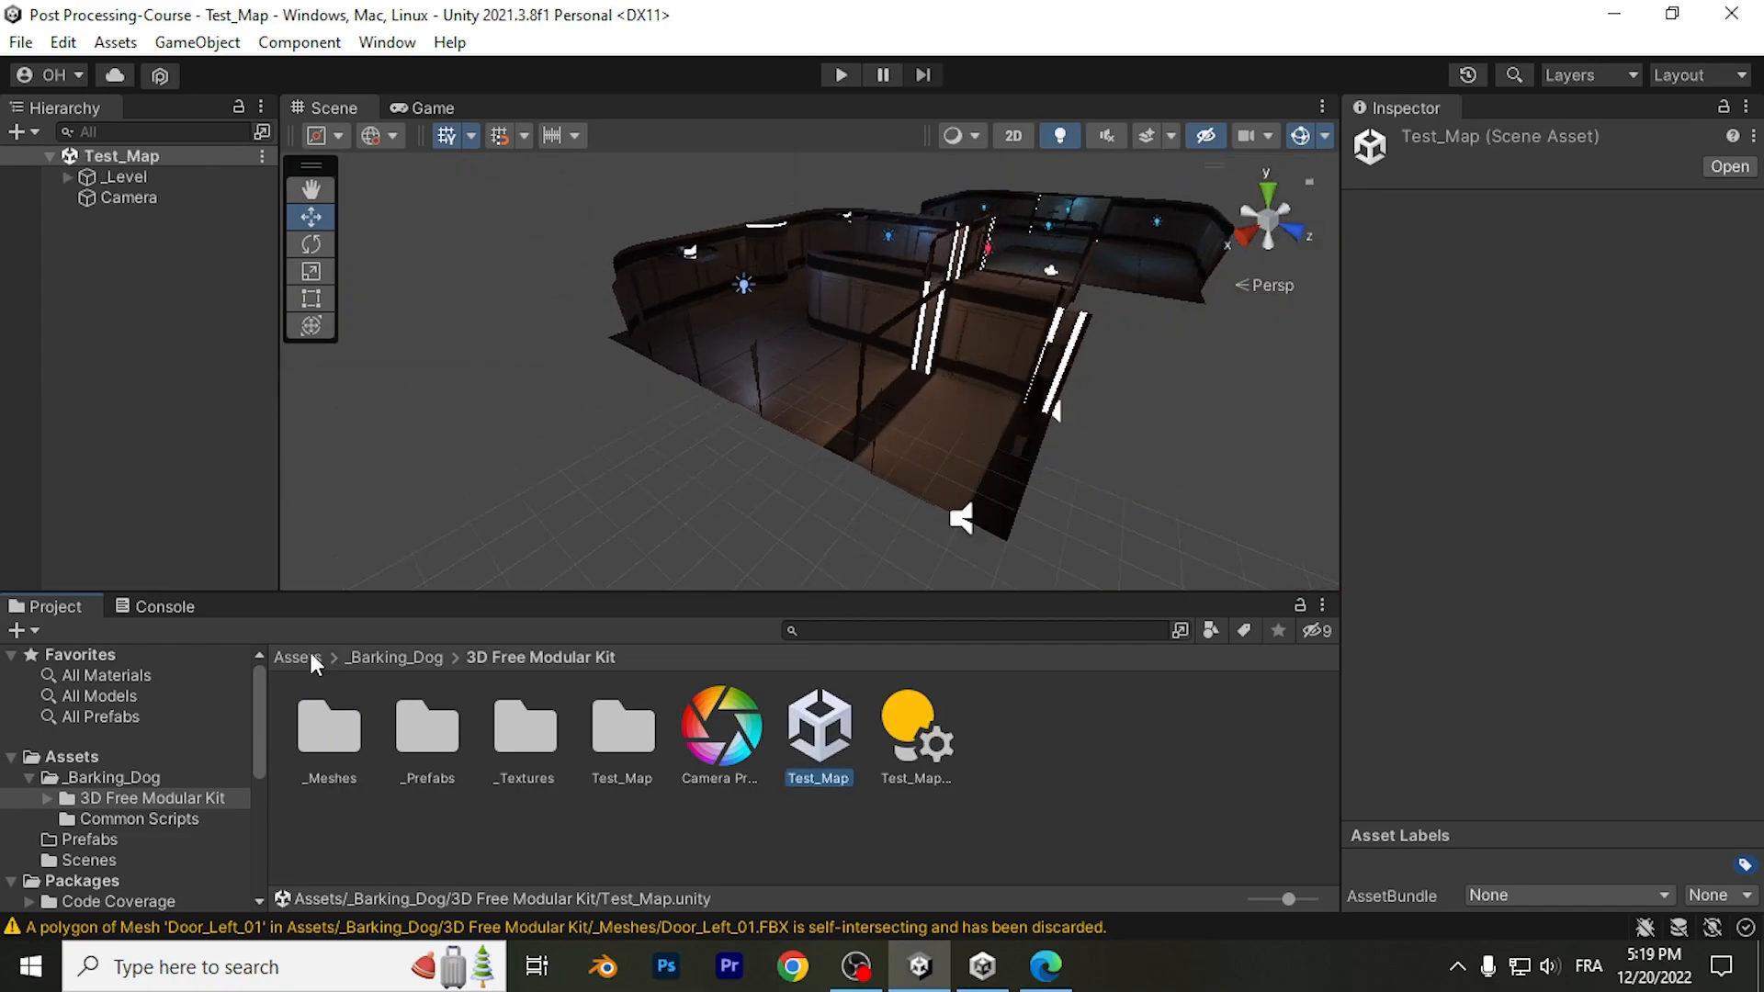
Turn the _Level object into a prefab in the Prefabs folder and save the Test_Map scene
{"action": "left_click", "coordinate": [299, 658]}
{"action": "double_click", "coordinate": [428, 735]}
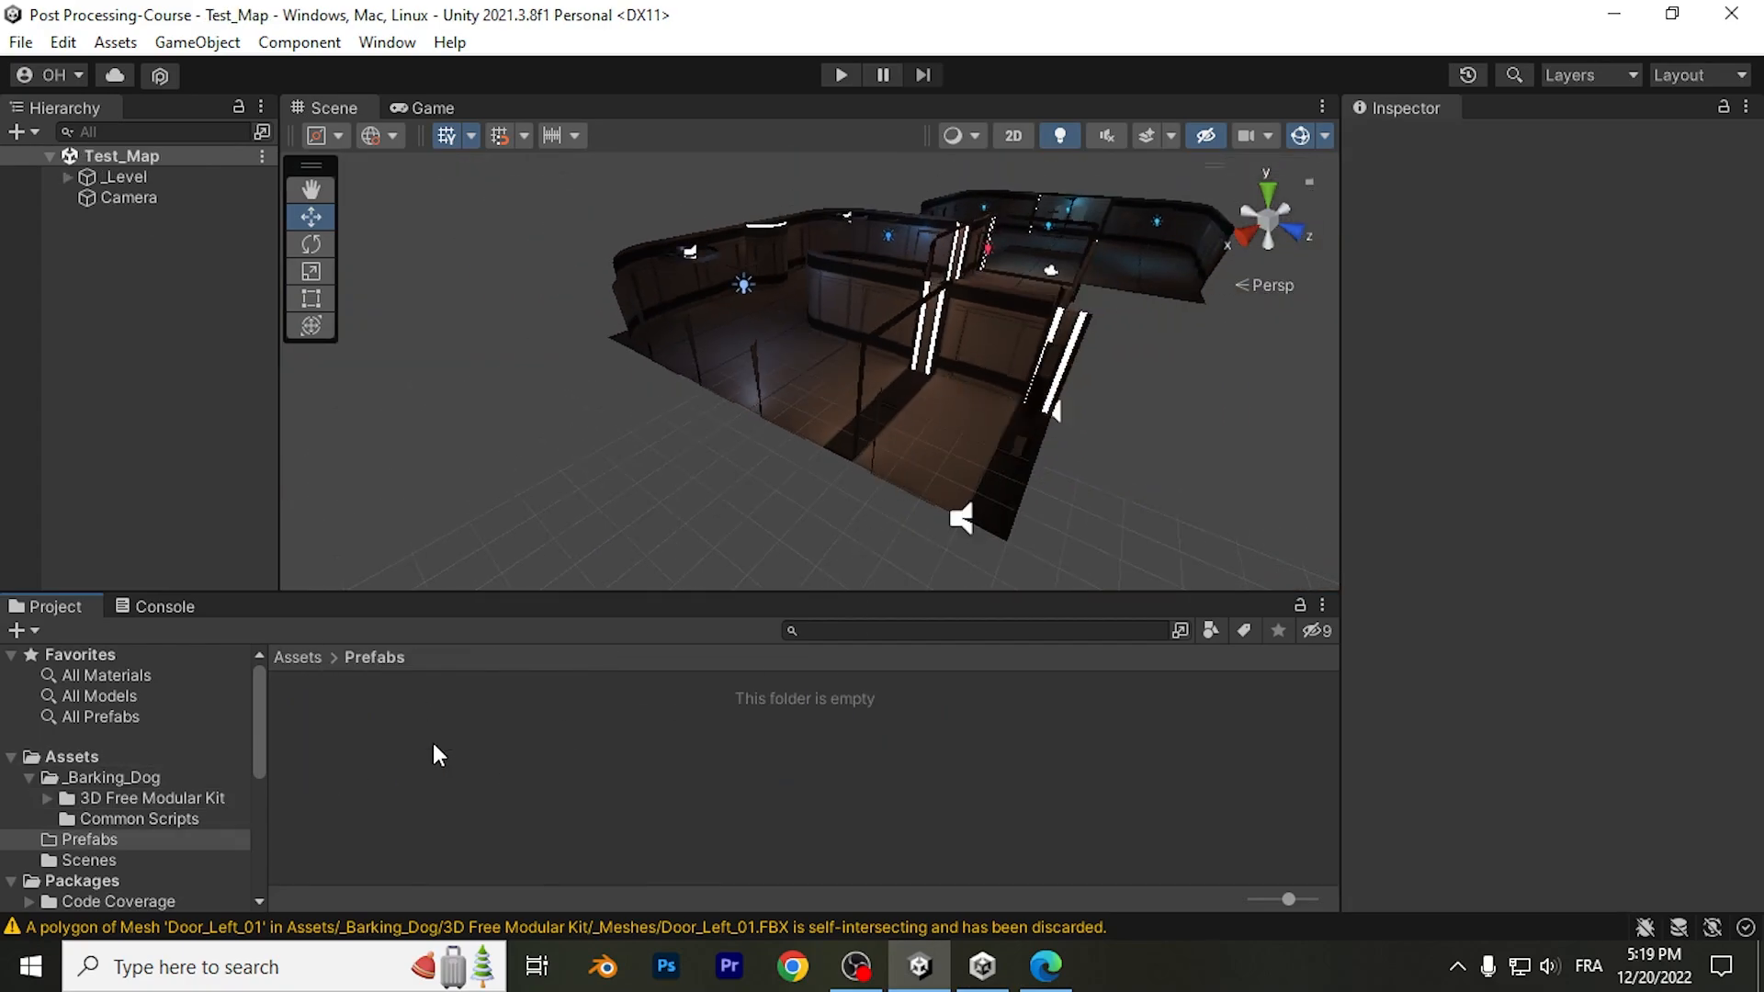
{"action": "left_click_drag", "start_coordinate": [147, 176], "coordinate": [340, 743]}
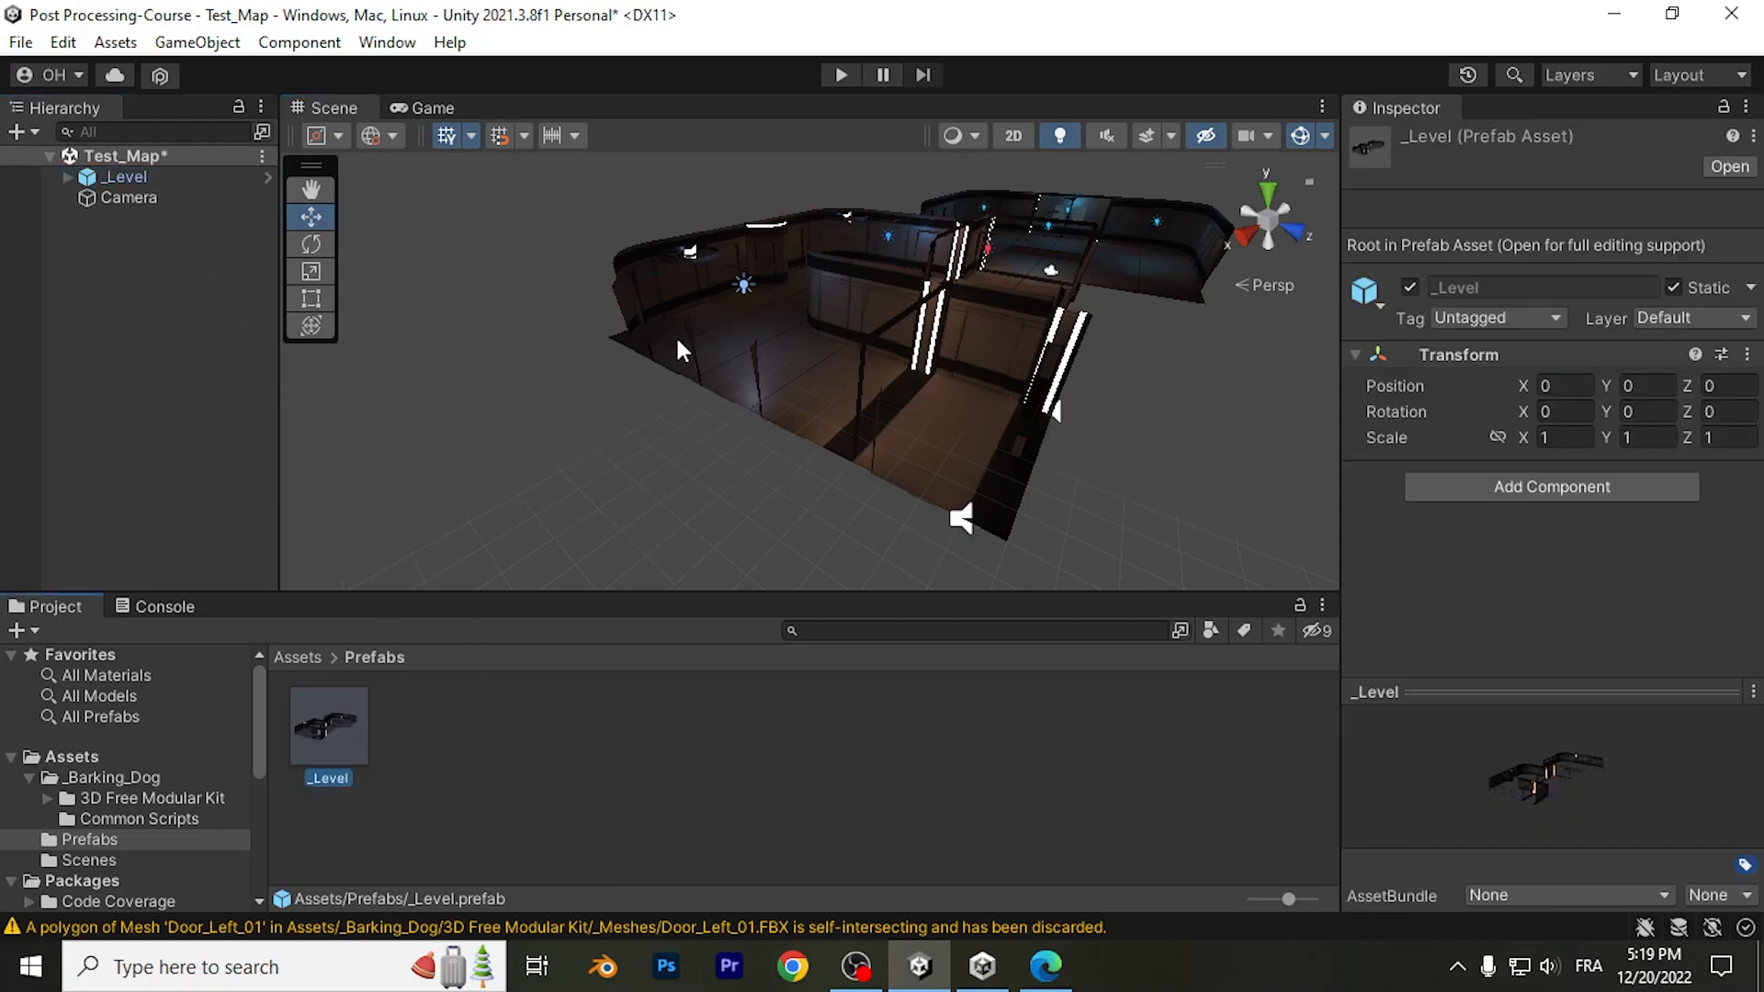
{"action": "key", "text": "ctrl+s"}
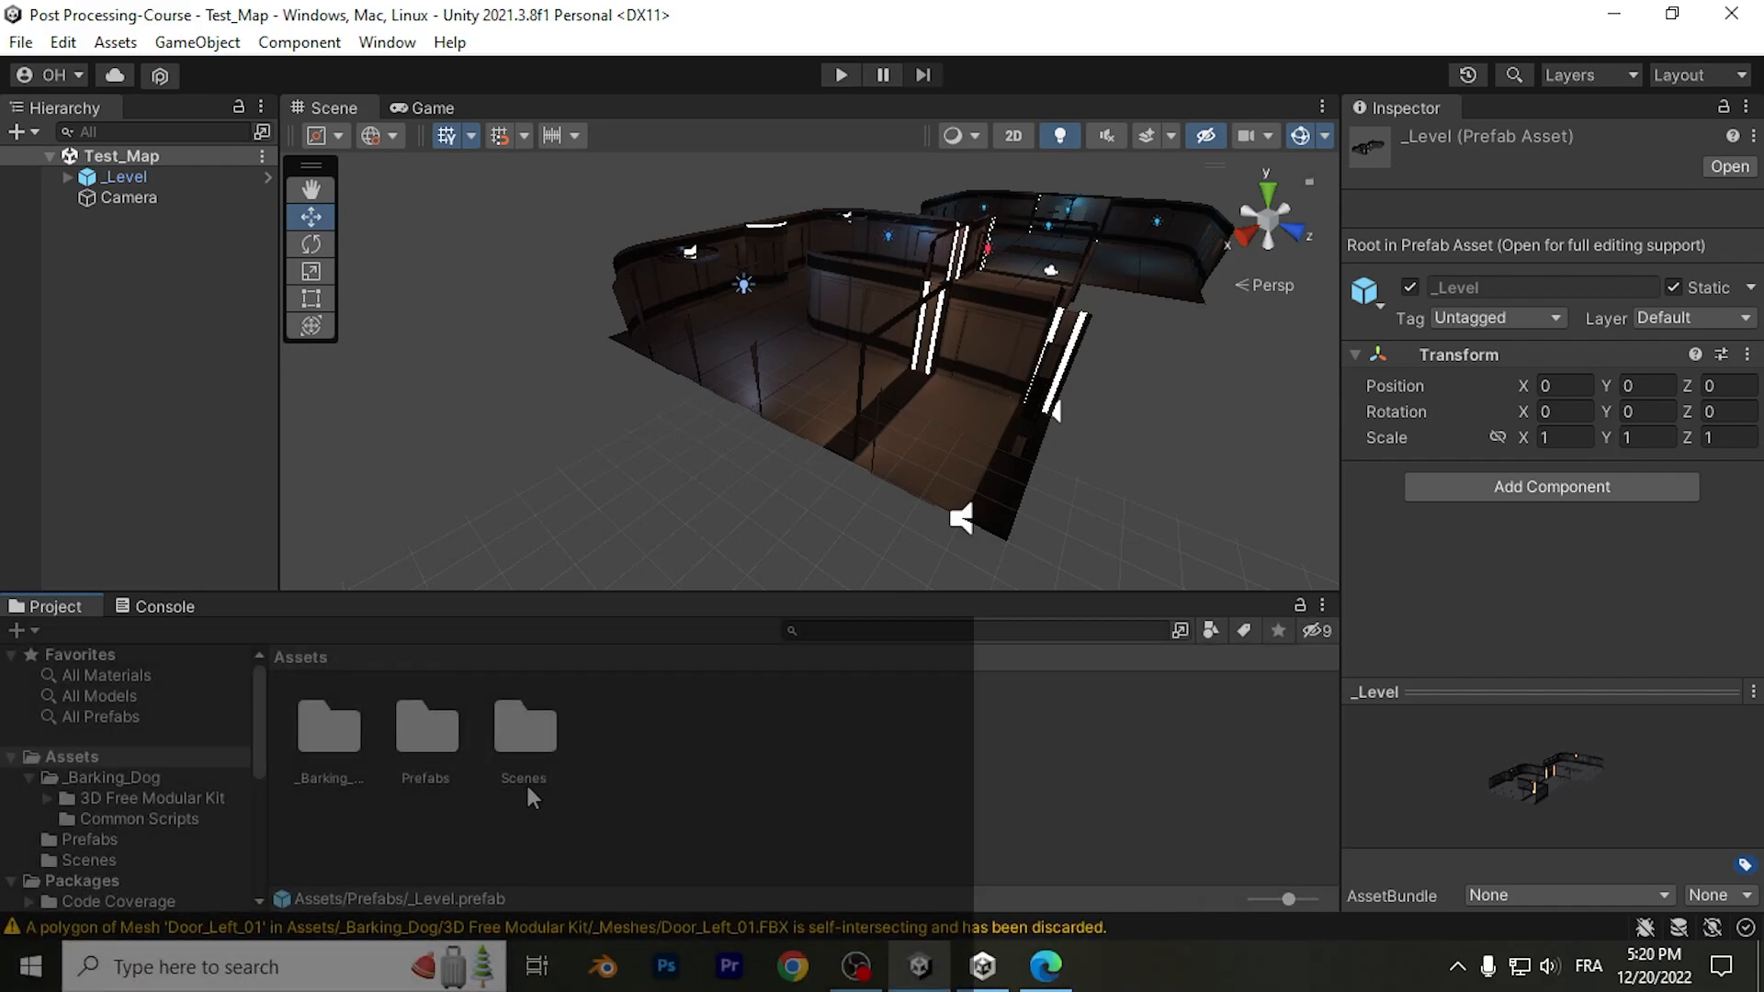
Reopen SampleScene from the Scenes folder and add the _Level prefab to its hierarchy
{"action": "double_click", "coordinate": [531, 748]}
{"action": "double_click", "coordinate": [326, 744]}
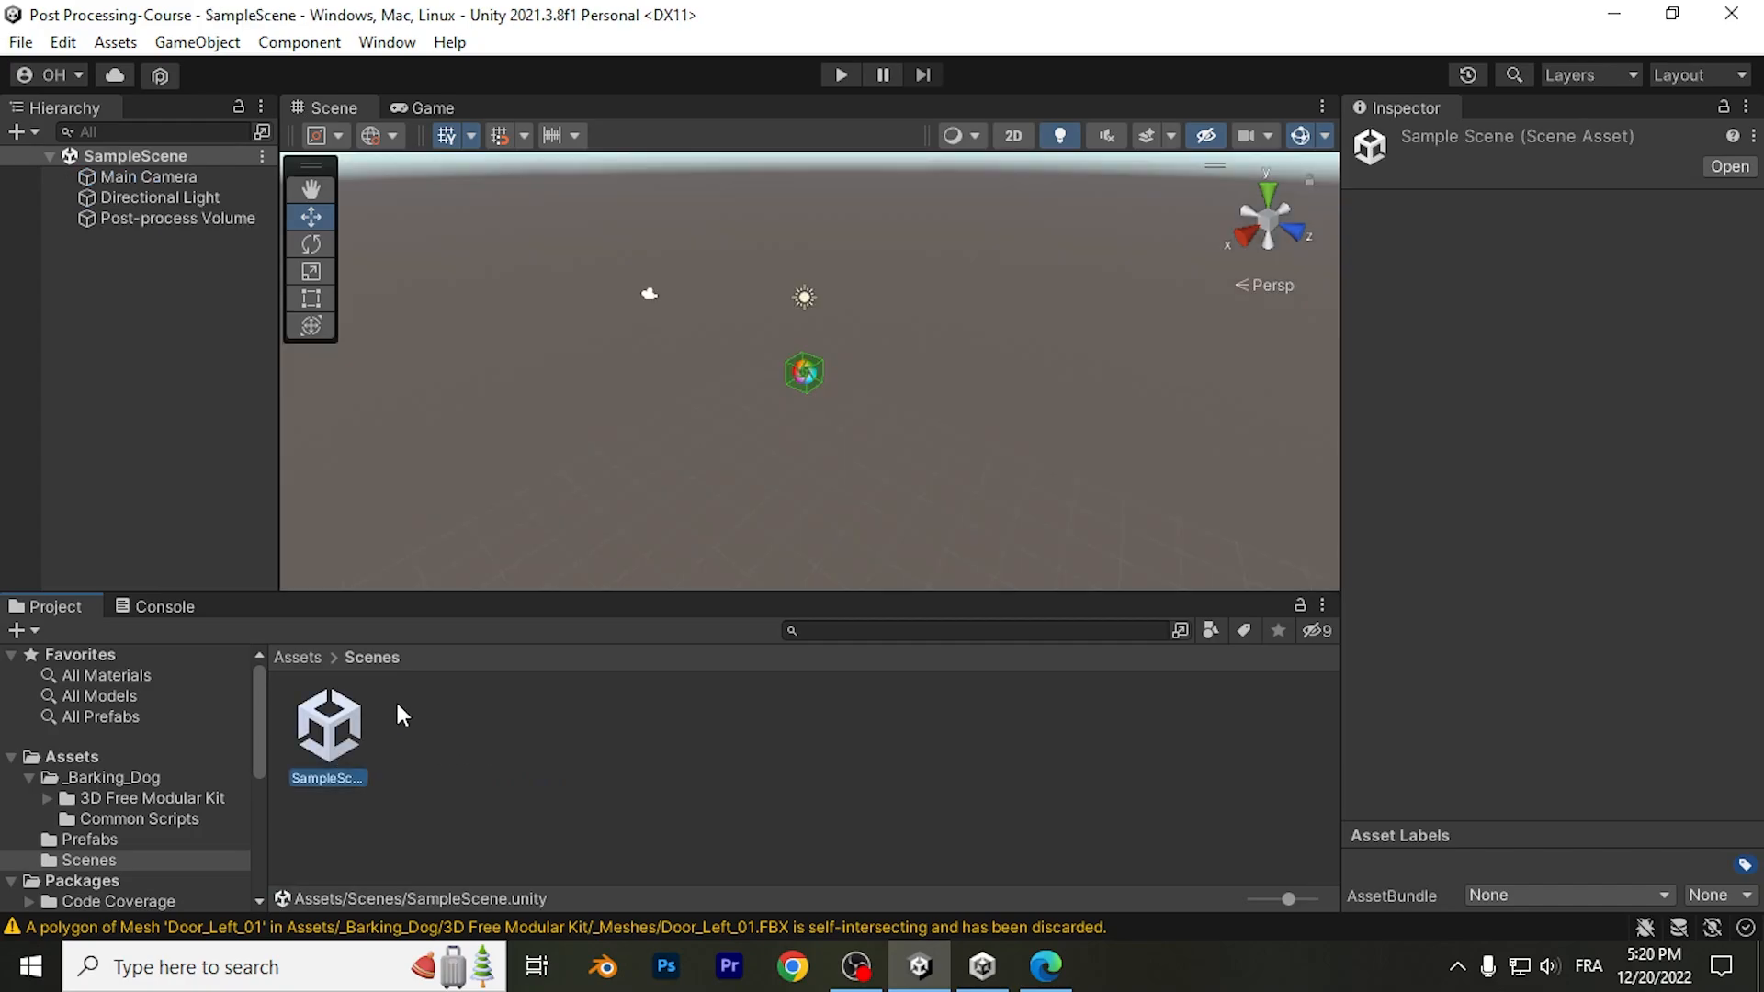
{"action": "left_click", "coordinate": [289, 658]}
{"action": "double_click", "coordinate": [421, 738]}
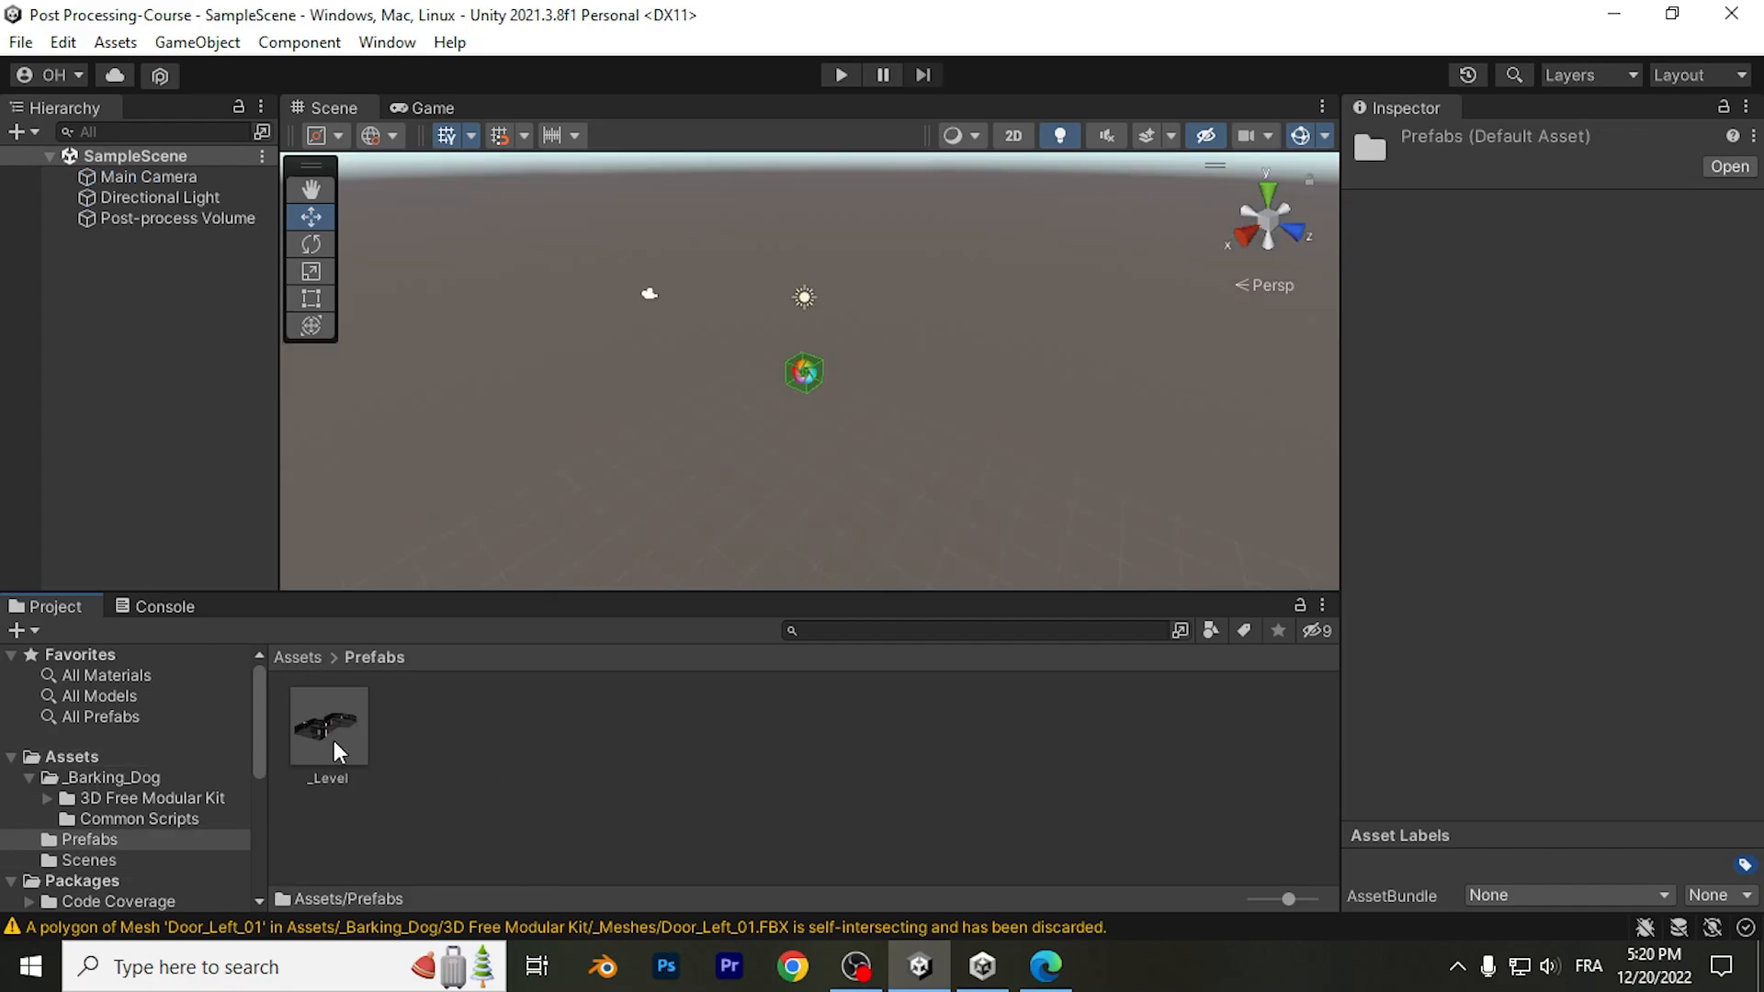
{"action": "left_click_drag", "start_coordinate": [333, 740], "coordinate": [184, 512]}
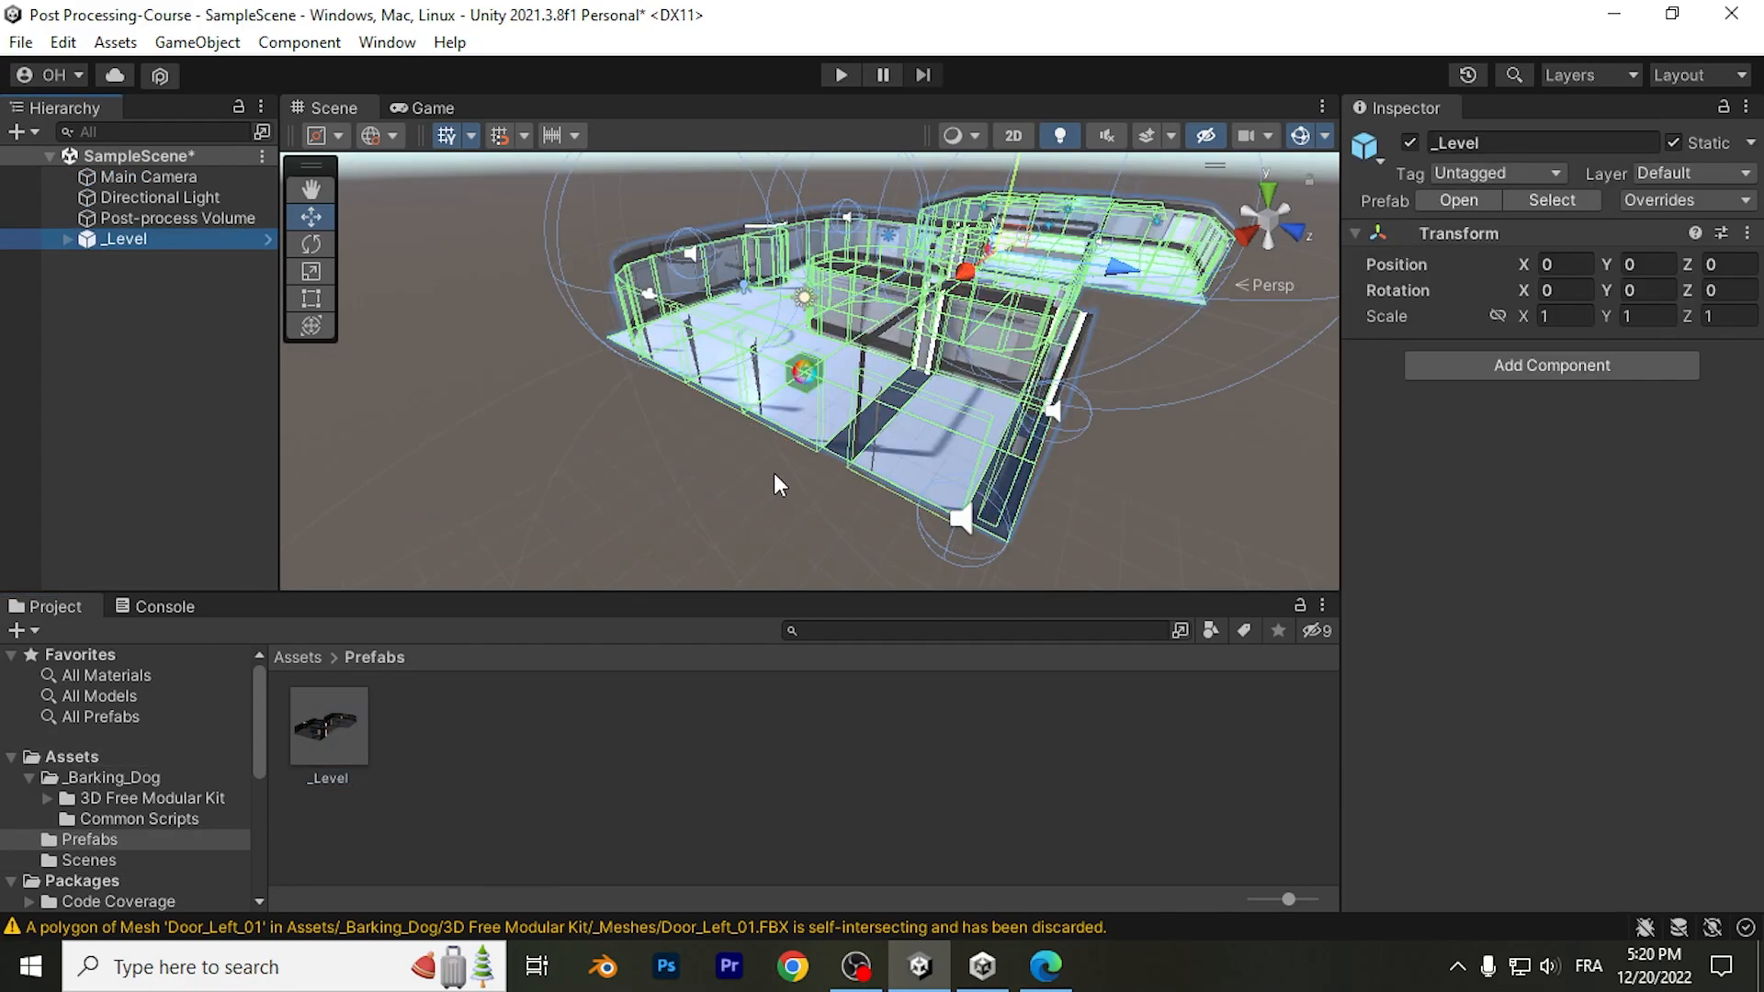
{"action": "scroll", "coordinate": [773, 472], "scroll_direction": "down", "scroll_amount": 3}
{"action": "middle_click_drag", "start_coordinate": [882, 356], "coordinate": [837, 382]}
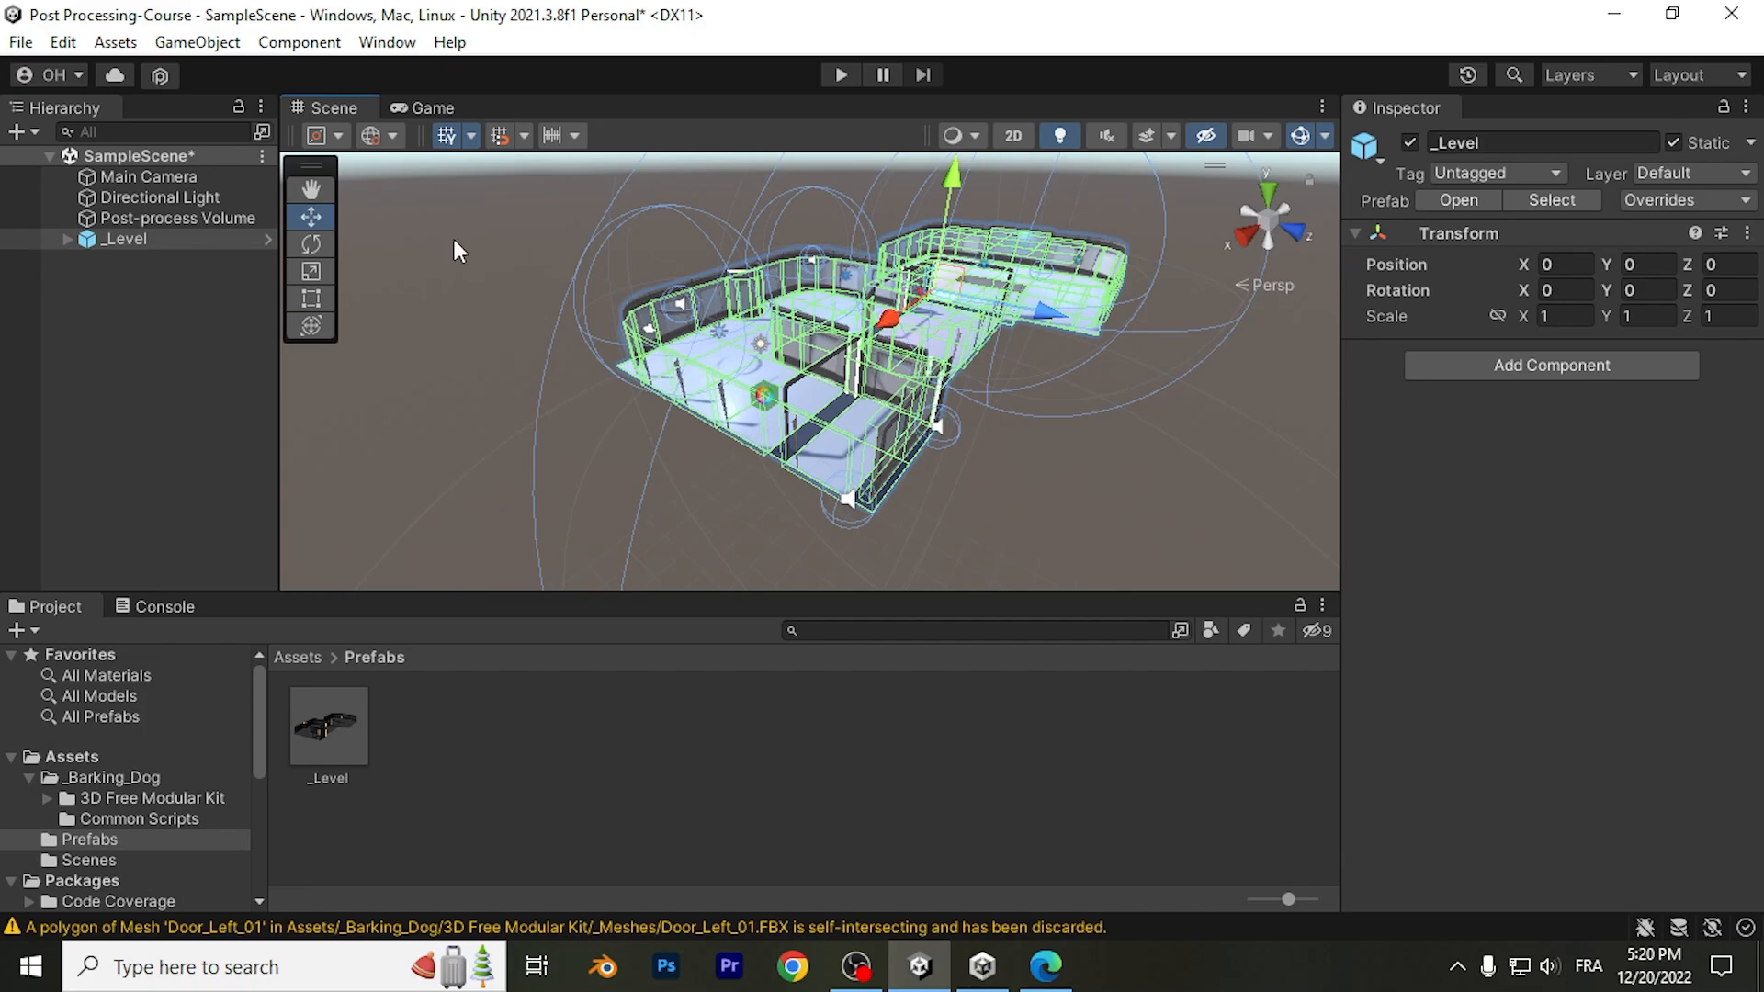
Open the Lighting window, dock it beside the Inspector and widen that panel
{"action": "left_click", "coordinate": [389, 43]}
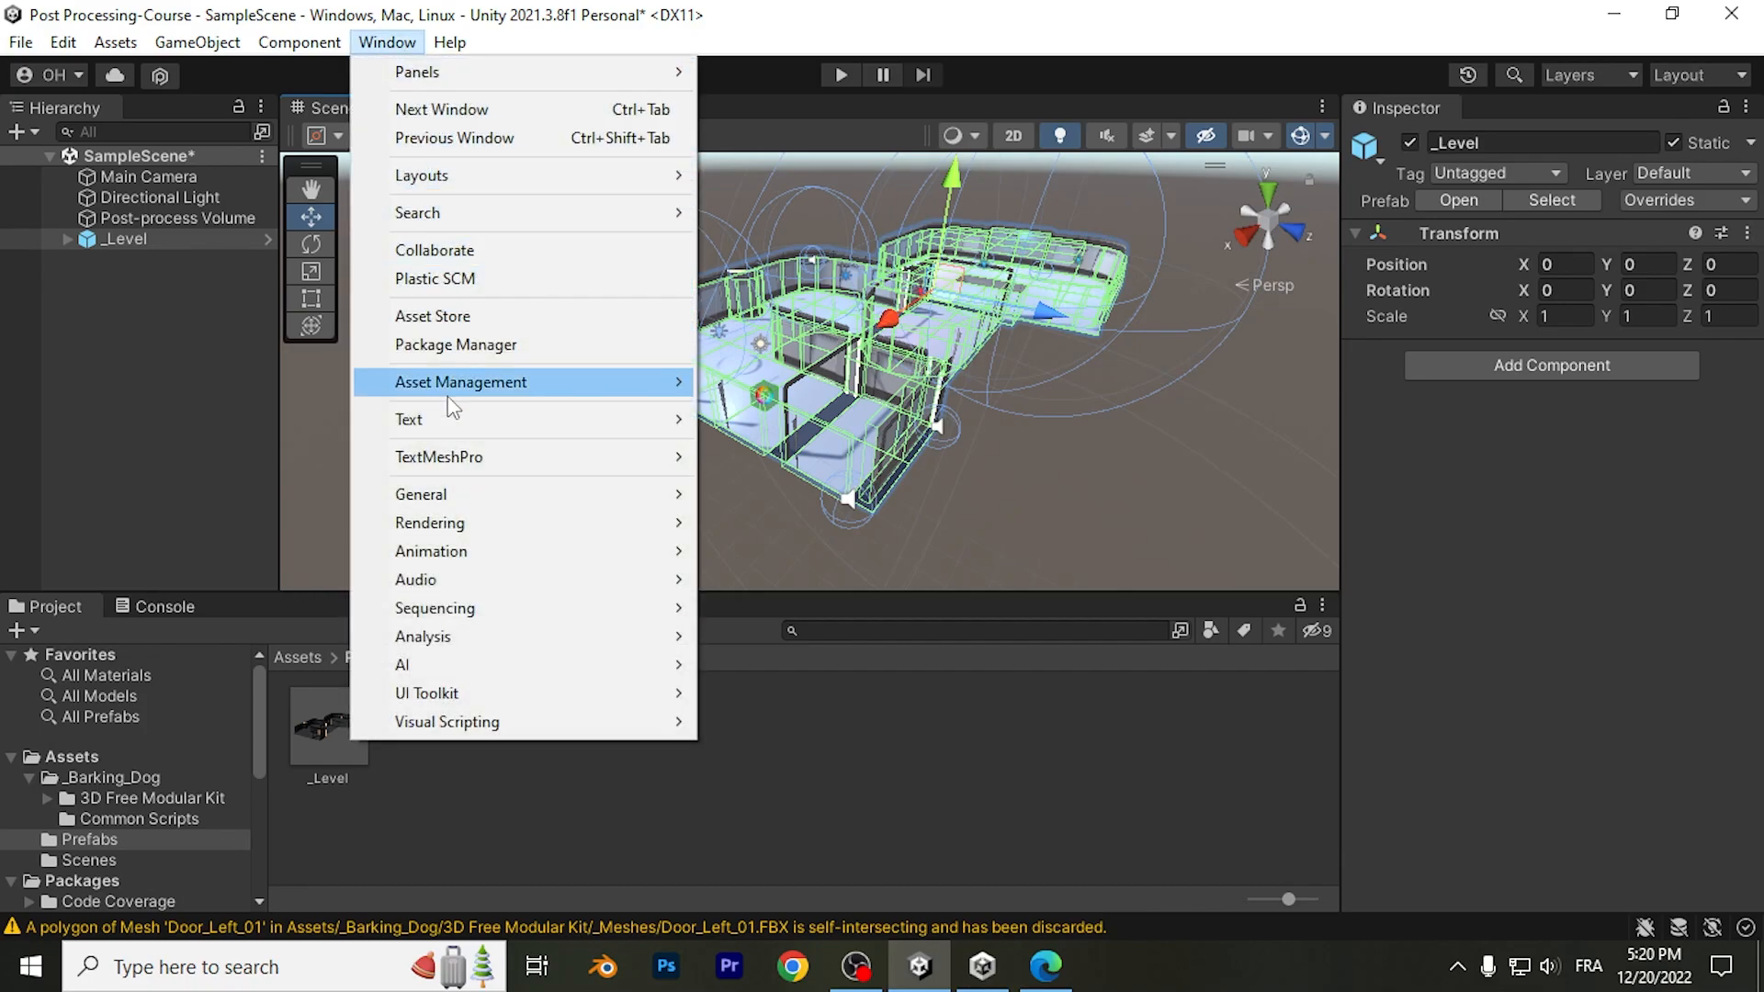
{"action": "mouse_move", "coordinate": [465, 522]}
{"action": "left_click", "coordinate": [764, 523]}
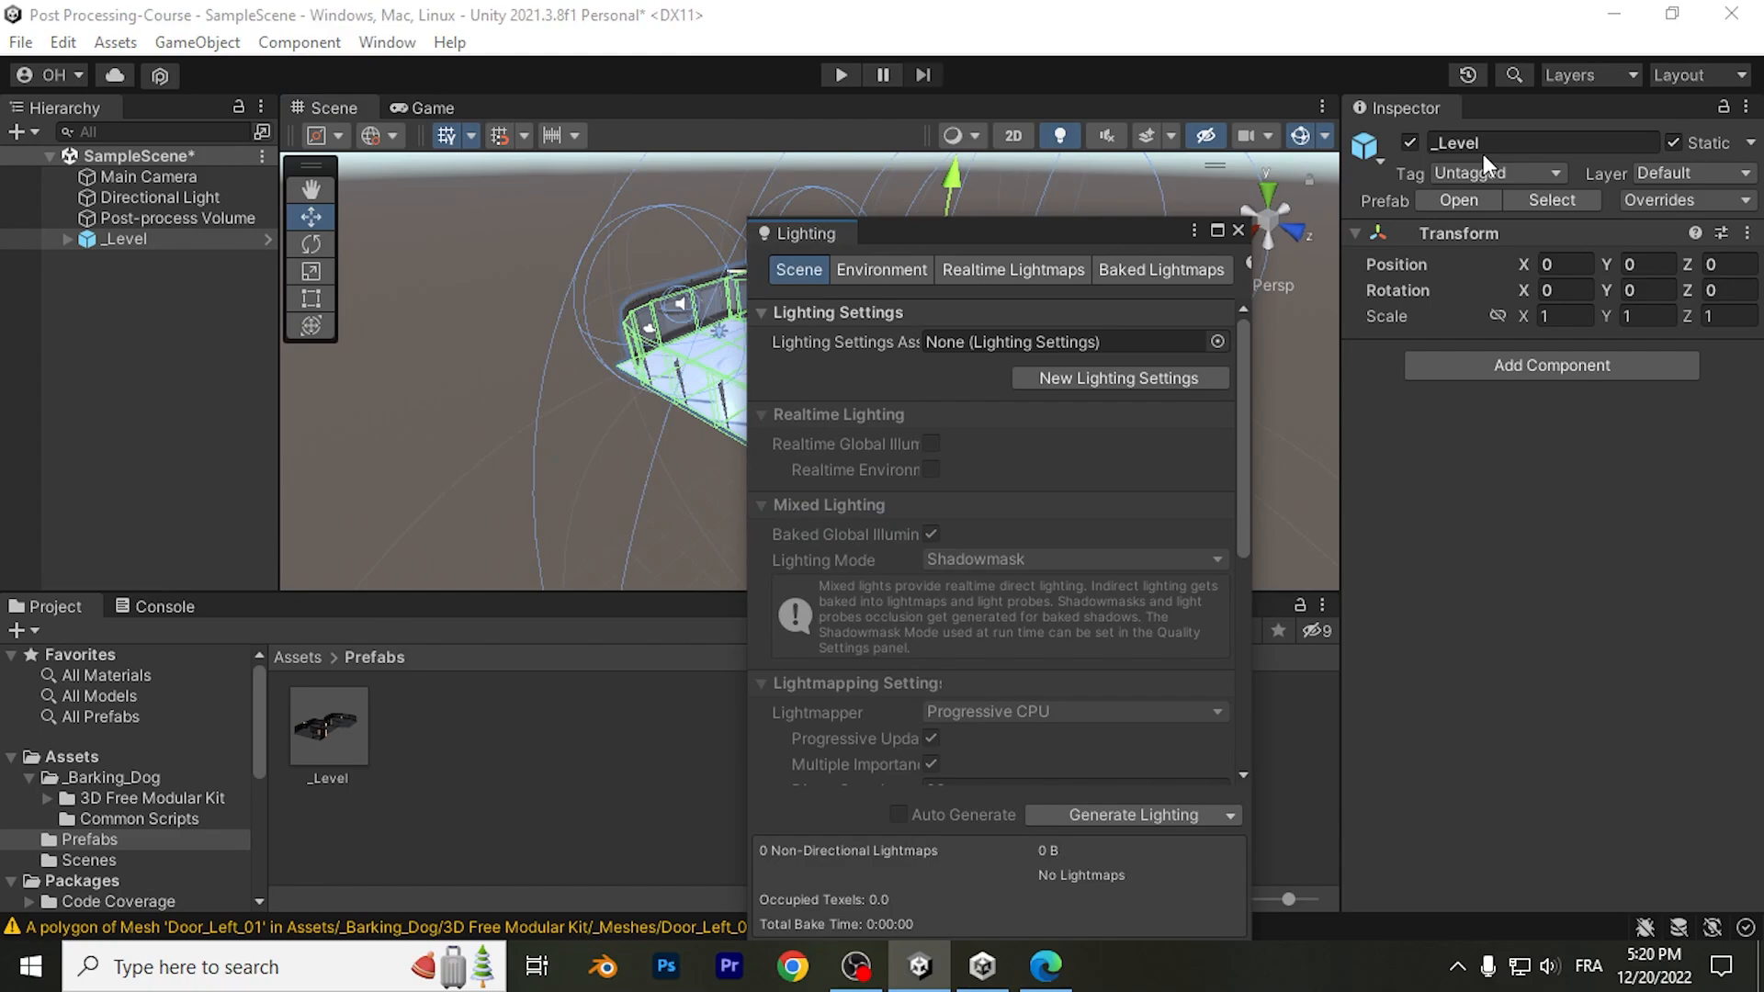
{"action": "left_click_drag", "start_coordinate": [827, 234], "coordinate": [1495, 110]}
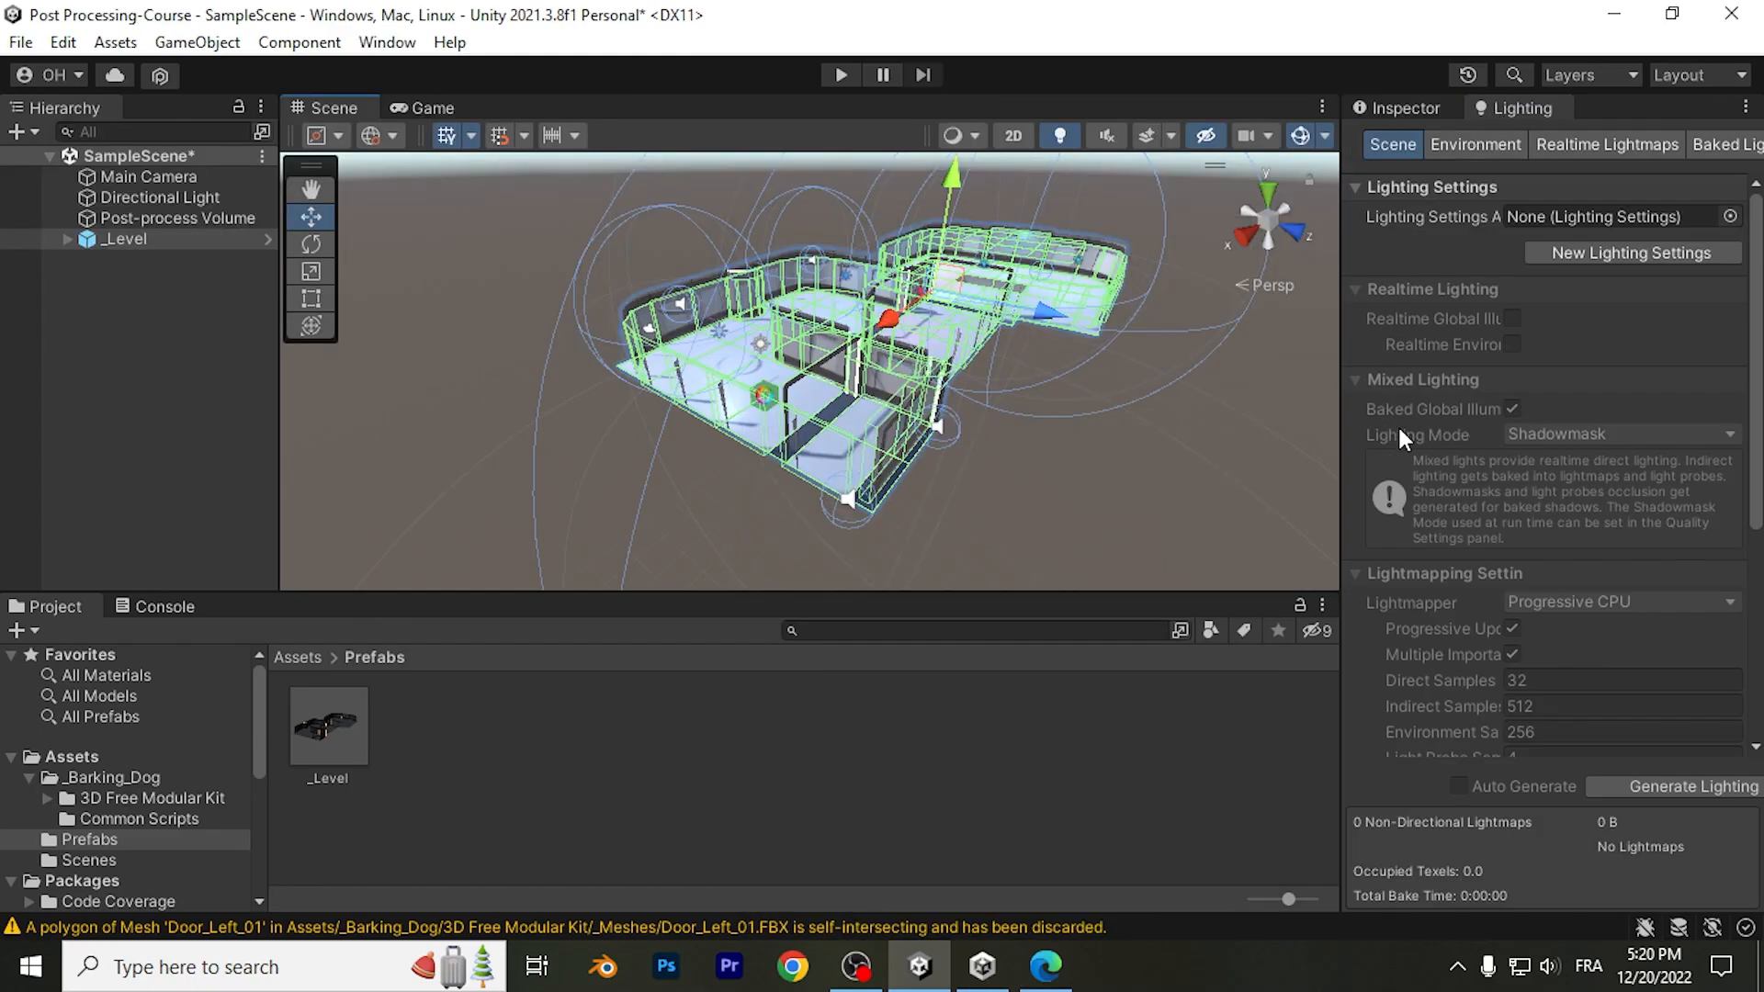
{"action": "left_click_drag", "start_coordinate": [1344, 377], "coordinate": [1226, 373]}
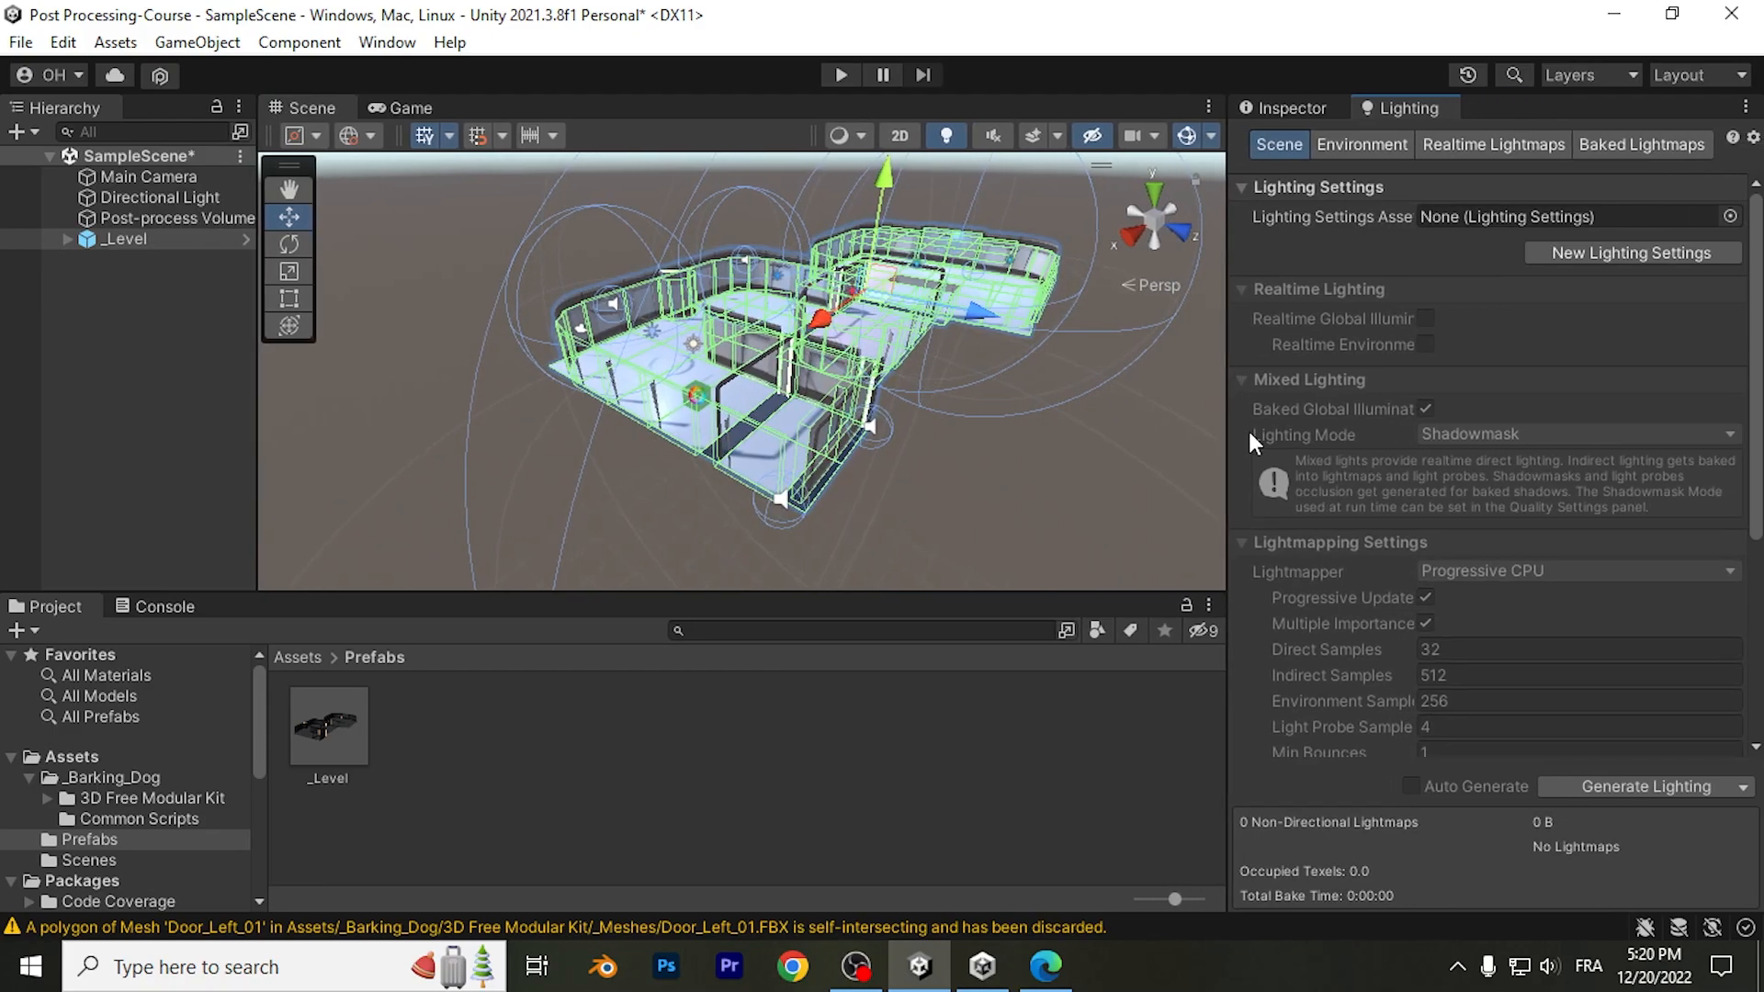
Assign Test_MapSettings as the scene's lighting settings asset and generate the lighting
{"action": "left_click", "coordinate": [1730, 217]}
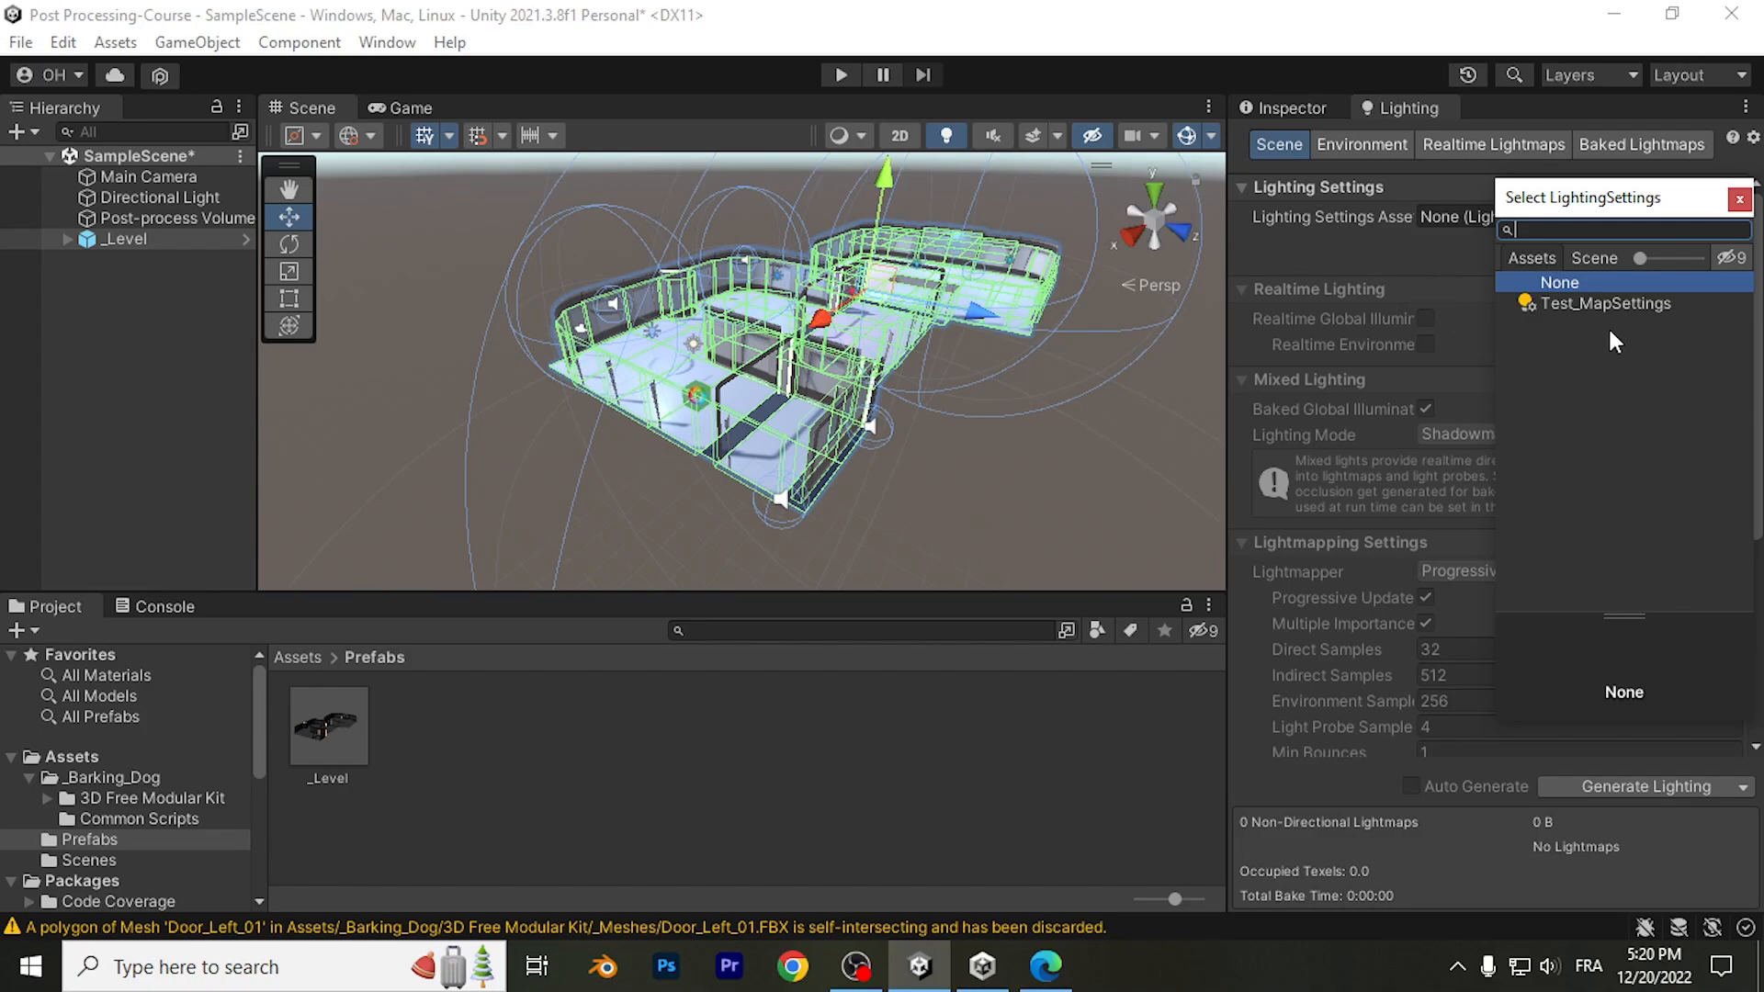
{"action": "left_click", "coordinate": [1560, 306]}
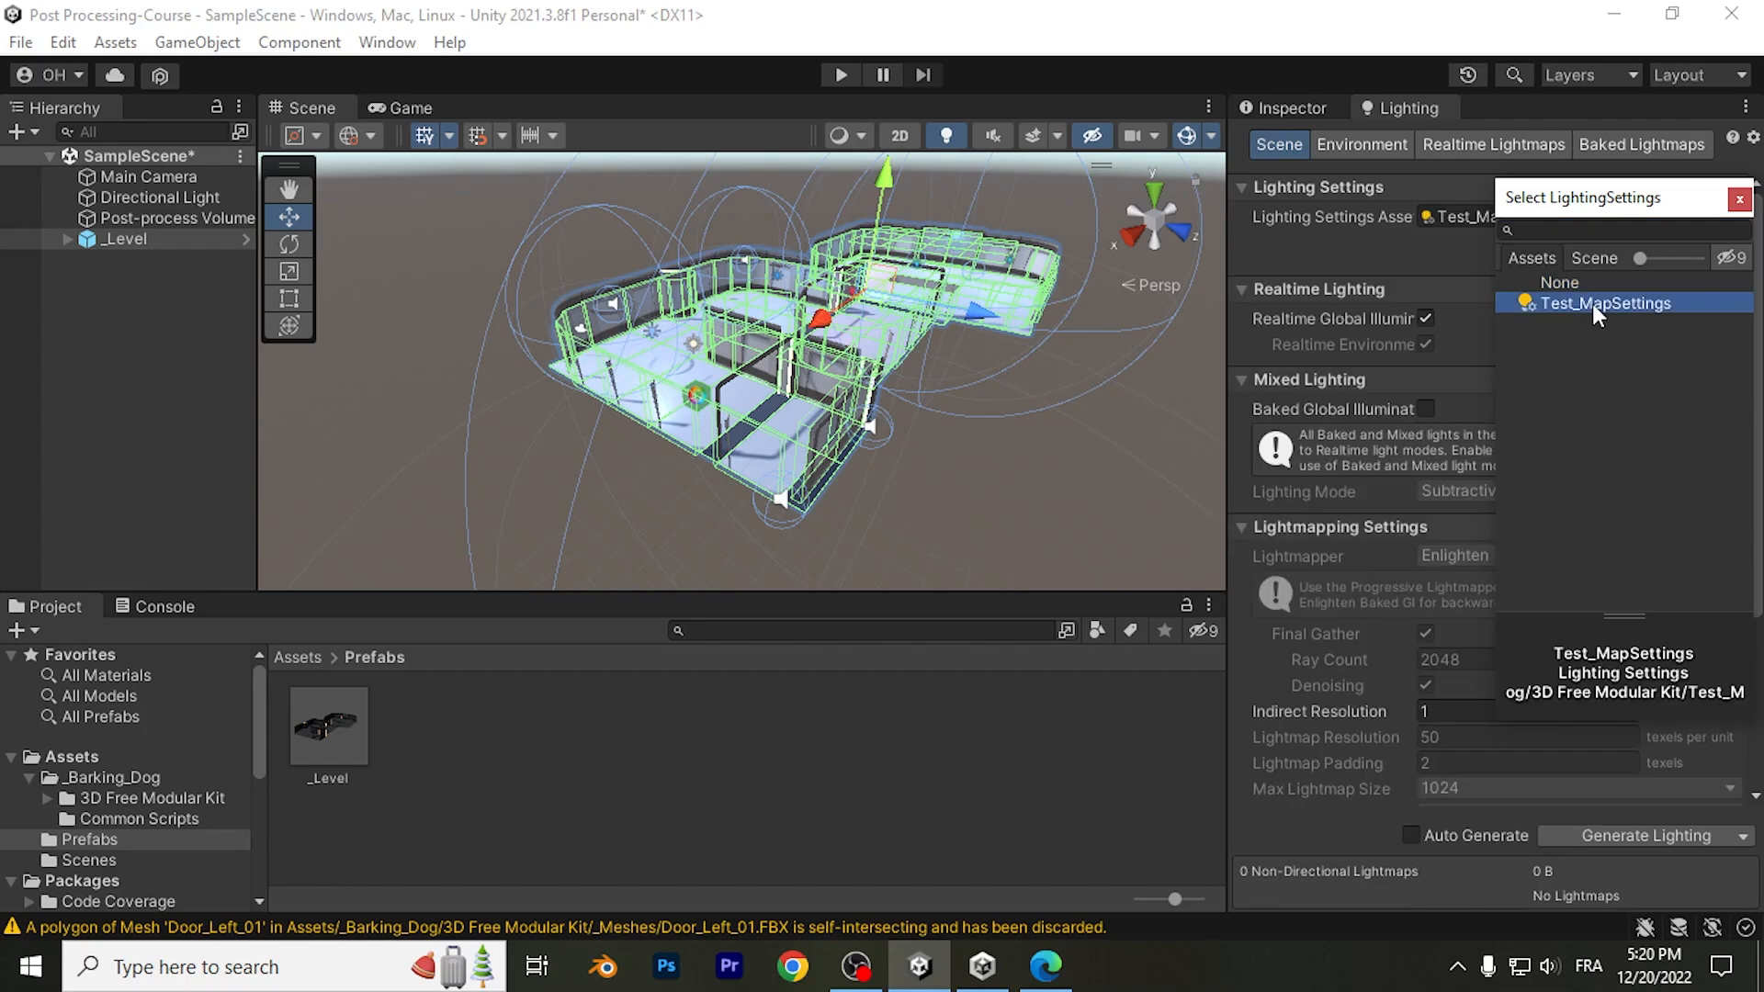
{"action": "left_click", "coordinate": [1739, 200]}
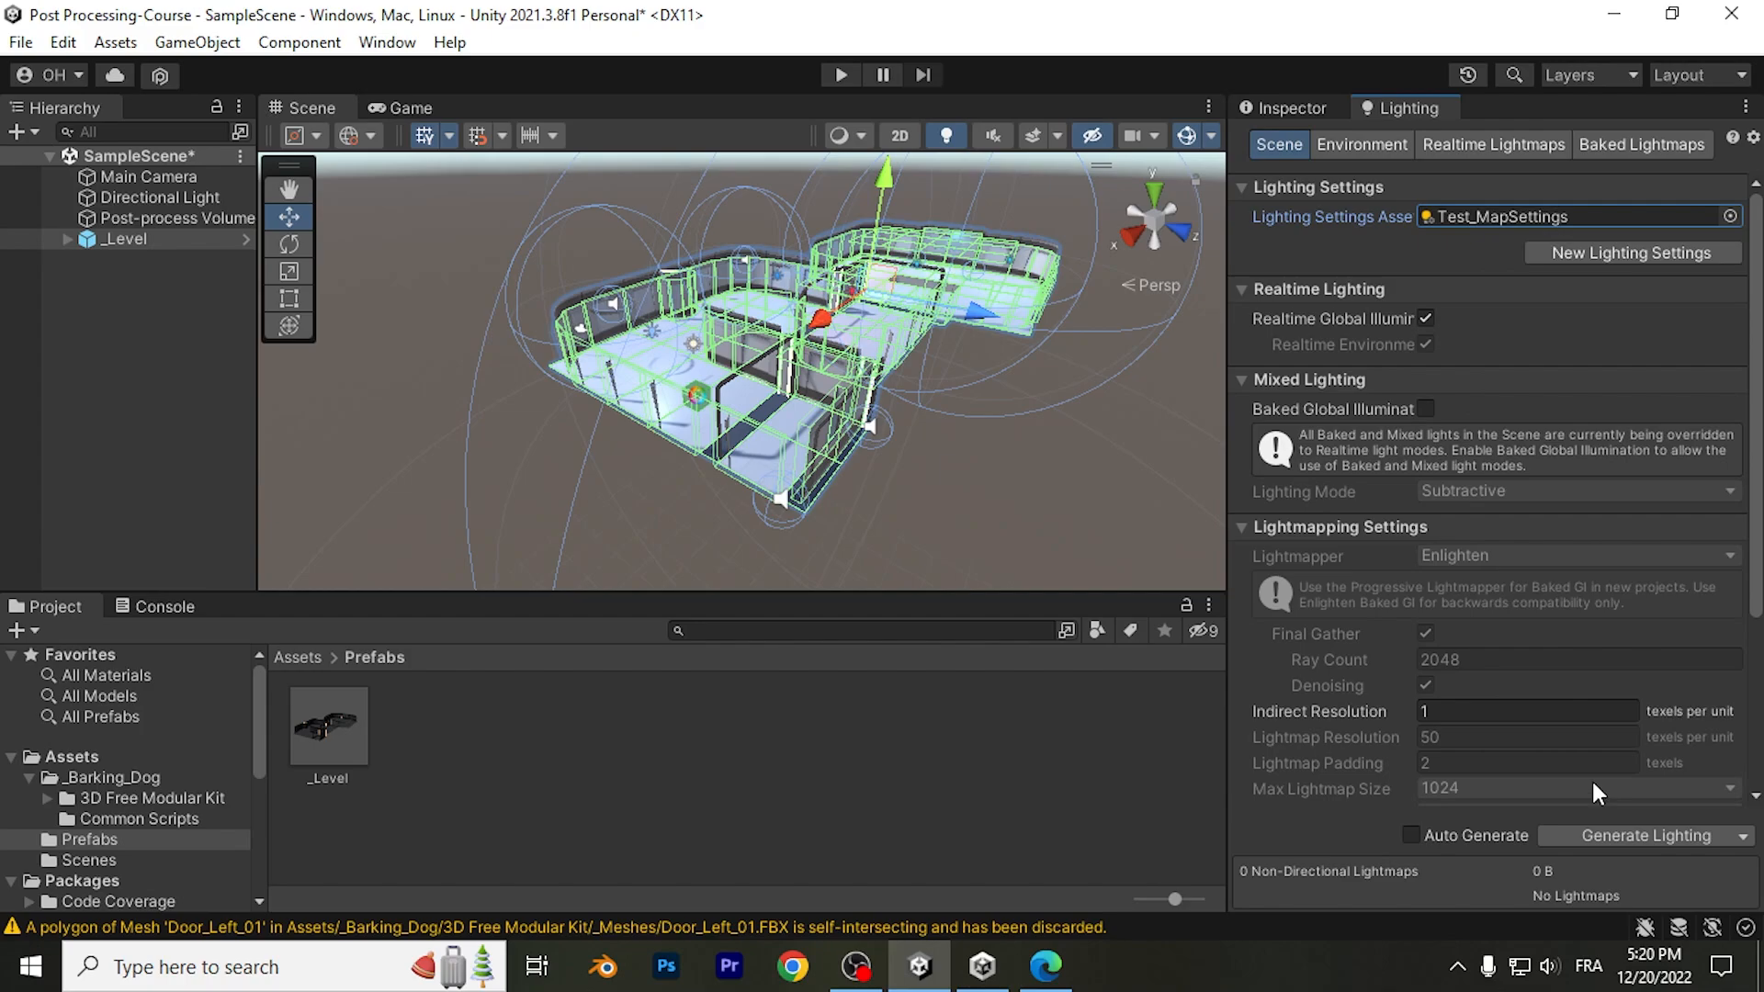
{"action": "left_click", "coordinate": [1599, 839]}
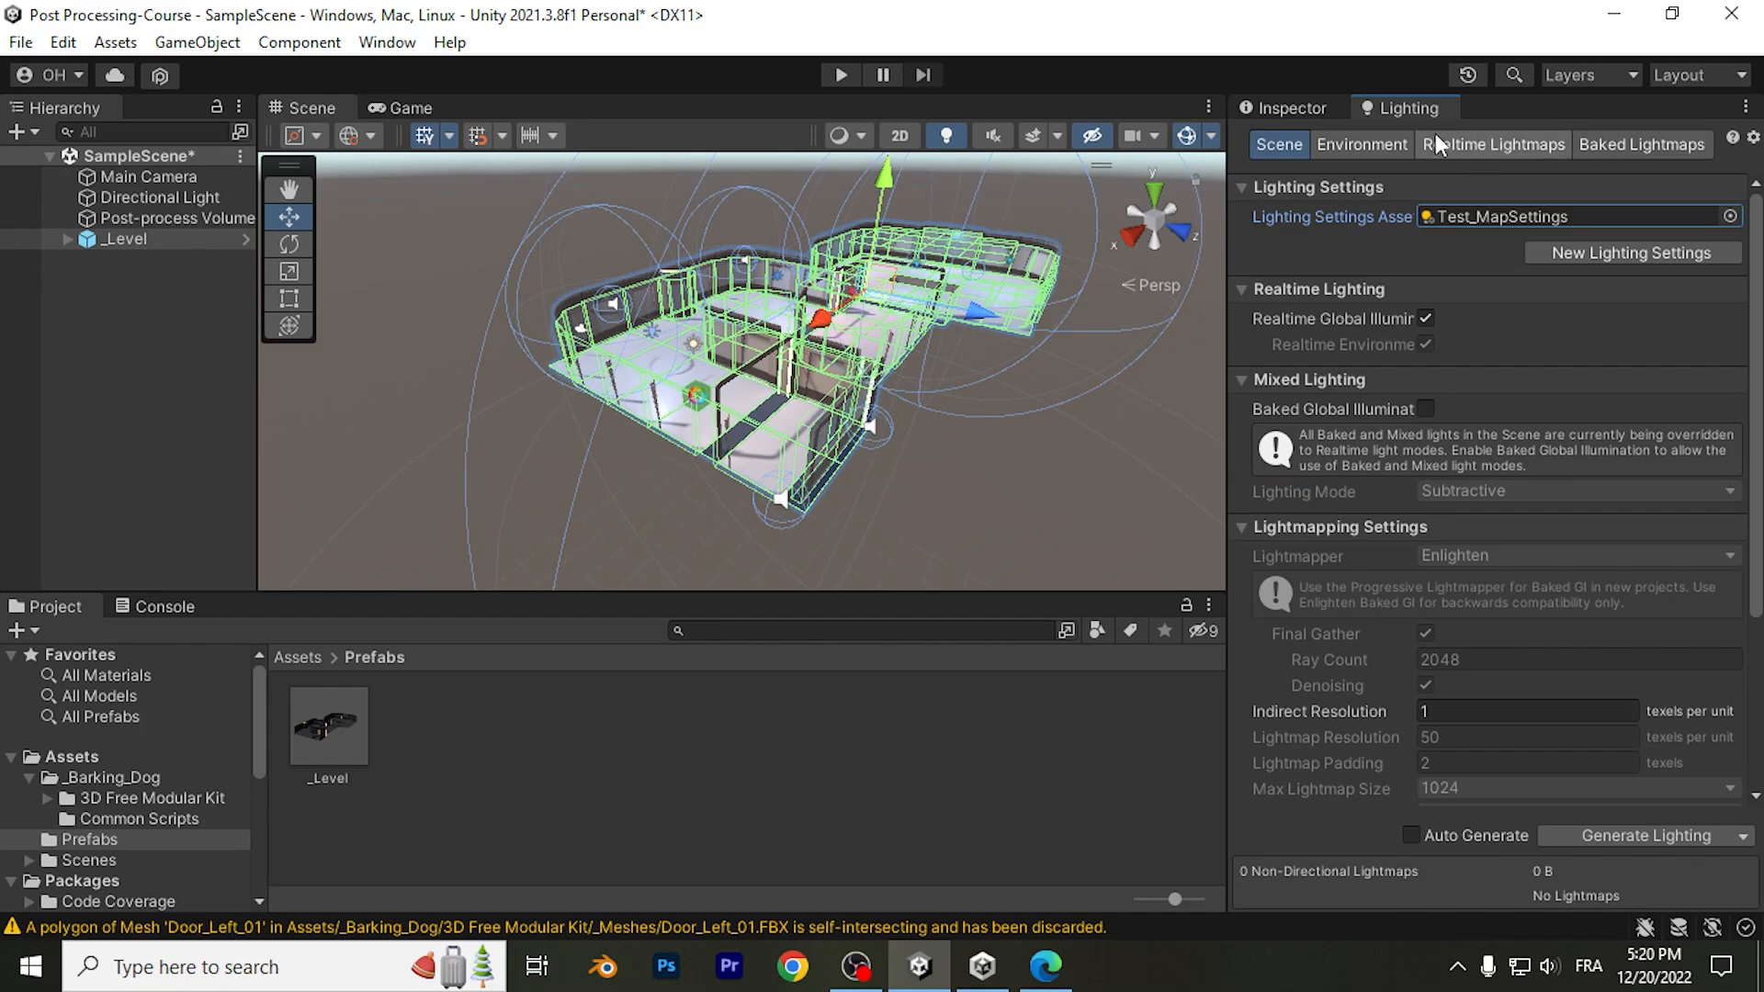
Set both the environment's skybox material and sun source to None
{"action": "left_click", "coordinate": [1392, 144]}
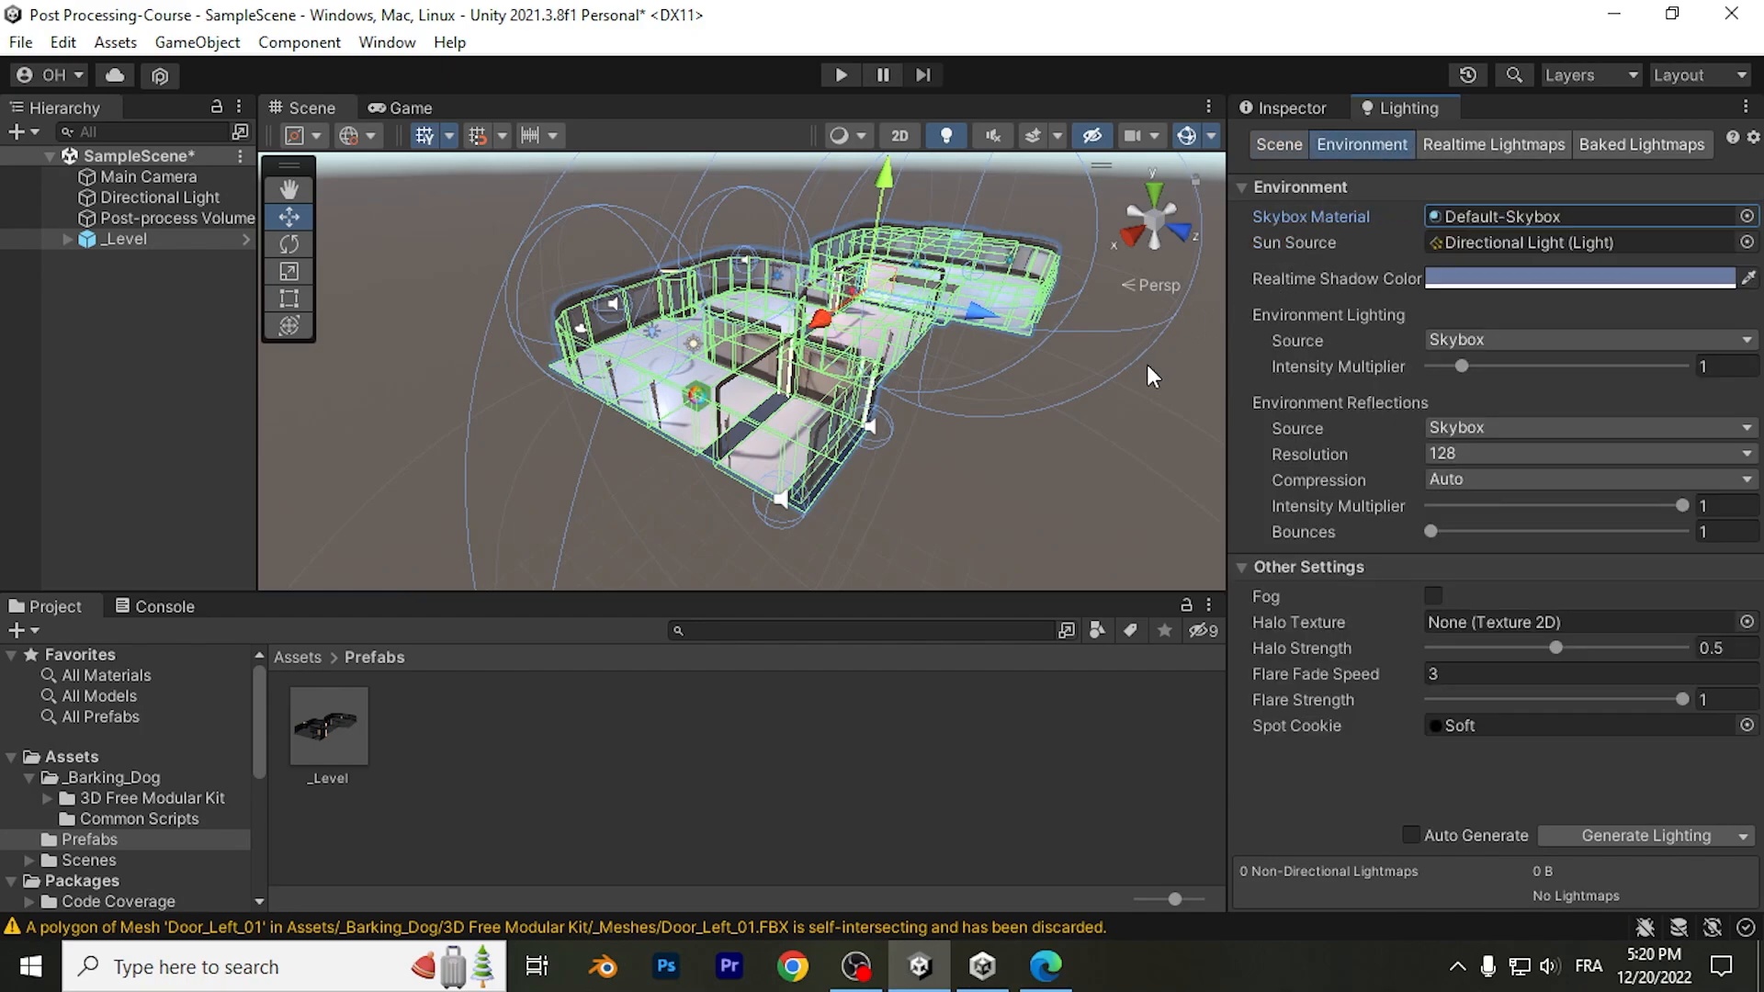
{"action": "left_click", "coordinate": [1746, 216]}
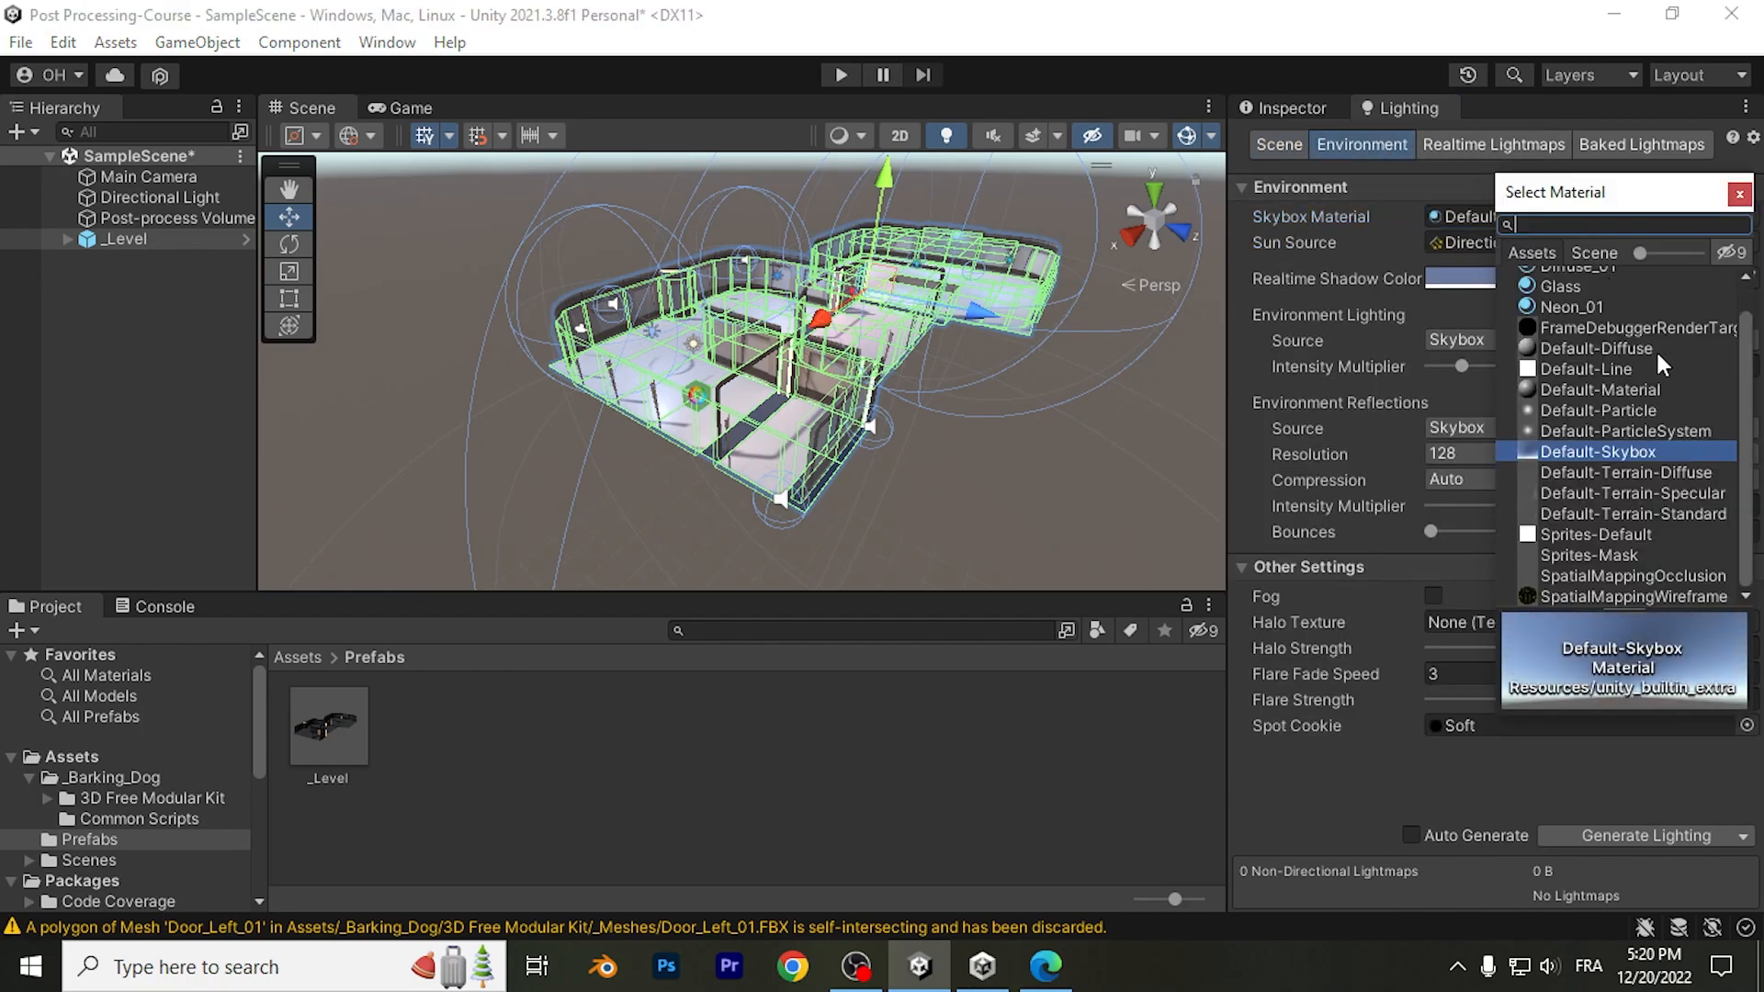
{"action": "scroll", "coordinate": [1644, 335], "scroll_direction": "up", "scroll_amount": 1}
{"action": "left_click", "coordinate": [1591, 279]}
{"action": "left_click", "coordinate": [1739, 194]}
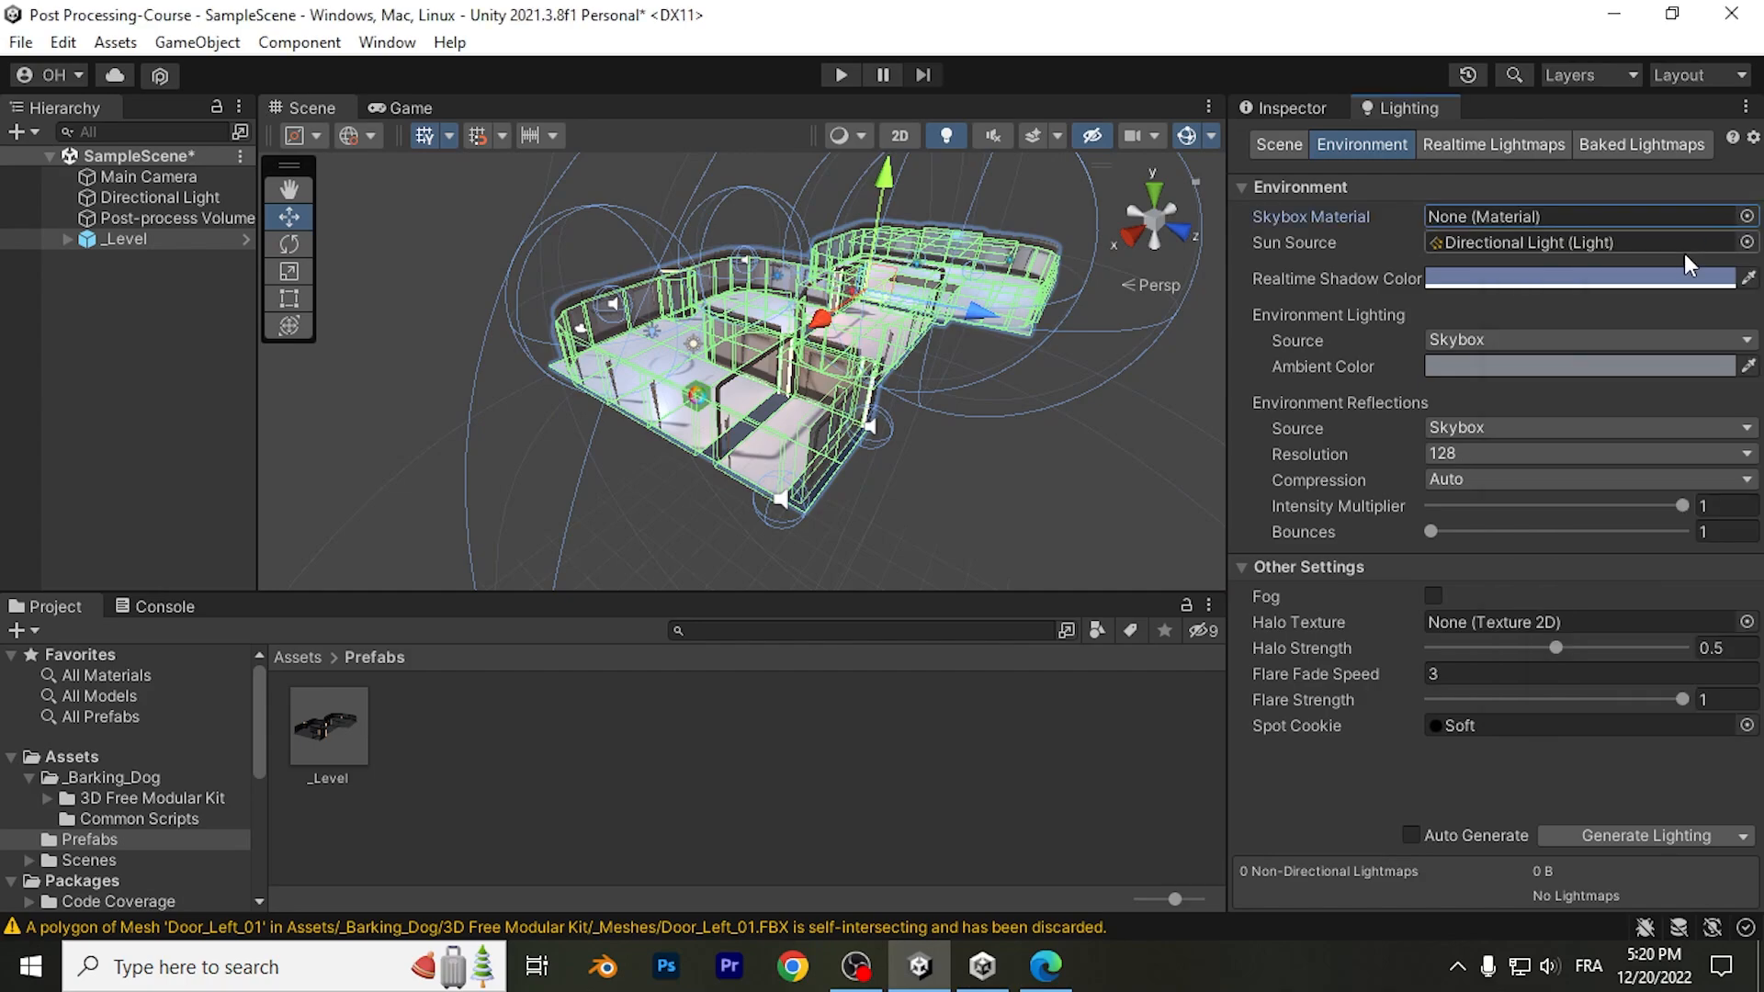
{"action": "left_click", "coordinate": [1746, 242]}
{"action": "left_click", "coordinate": [1569, 307]}
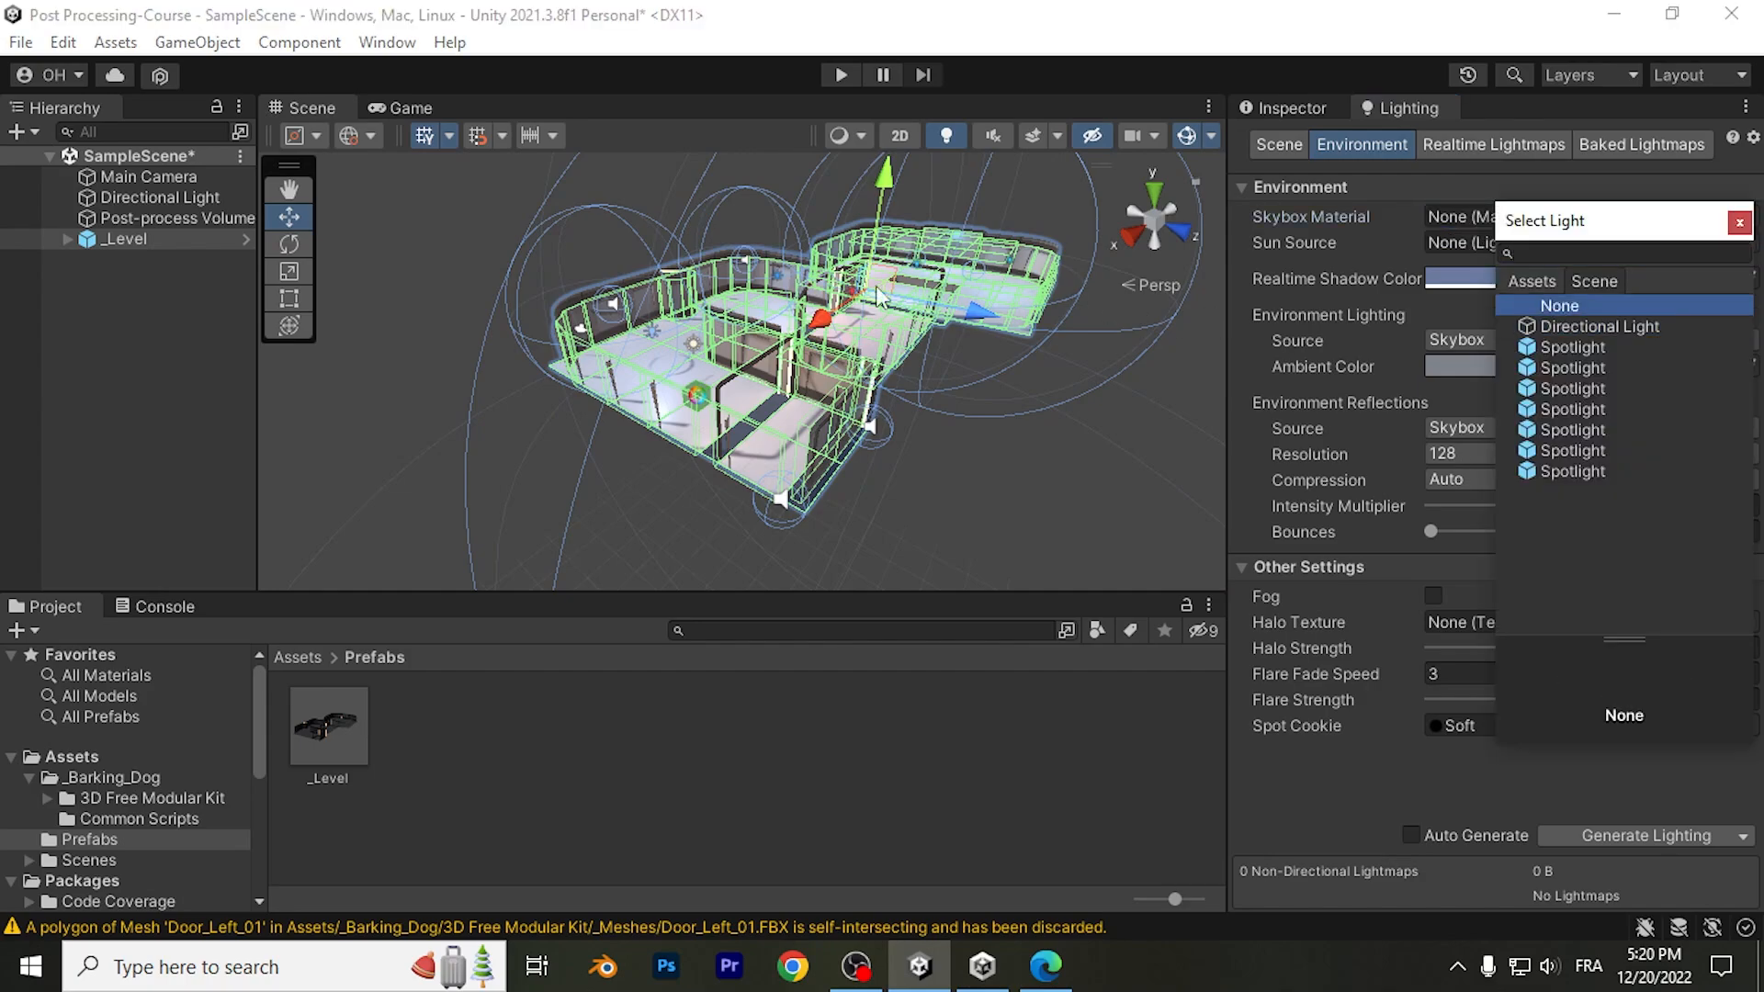
{"action": "left_click", "coordinate": [113, 316]}
Delete the Directional Light from SampleScene and set the environment lighting source to Color
{"action": "left_click", "coordinate": [164, 197]}
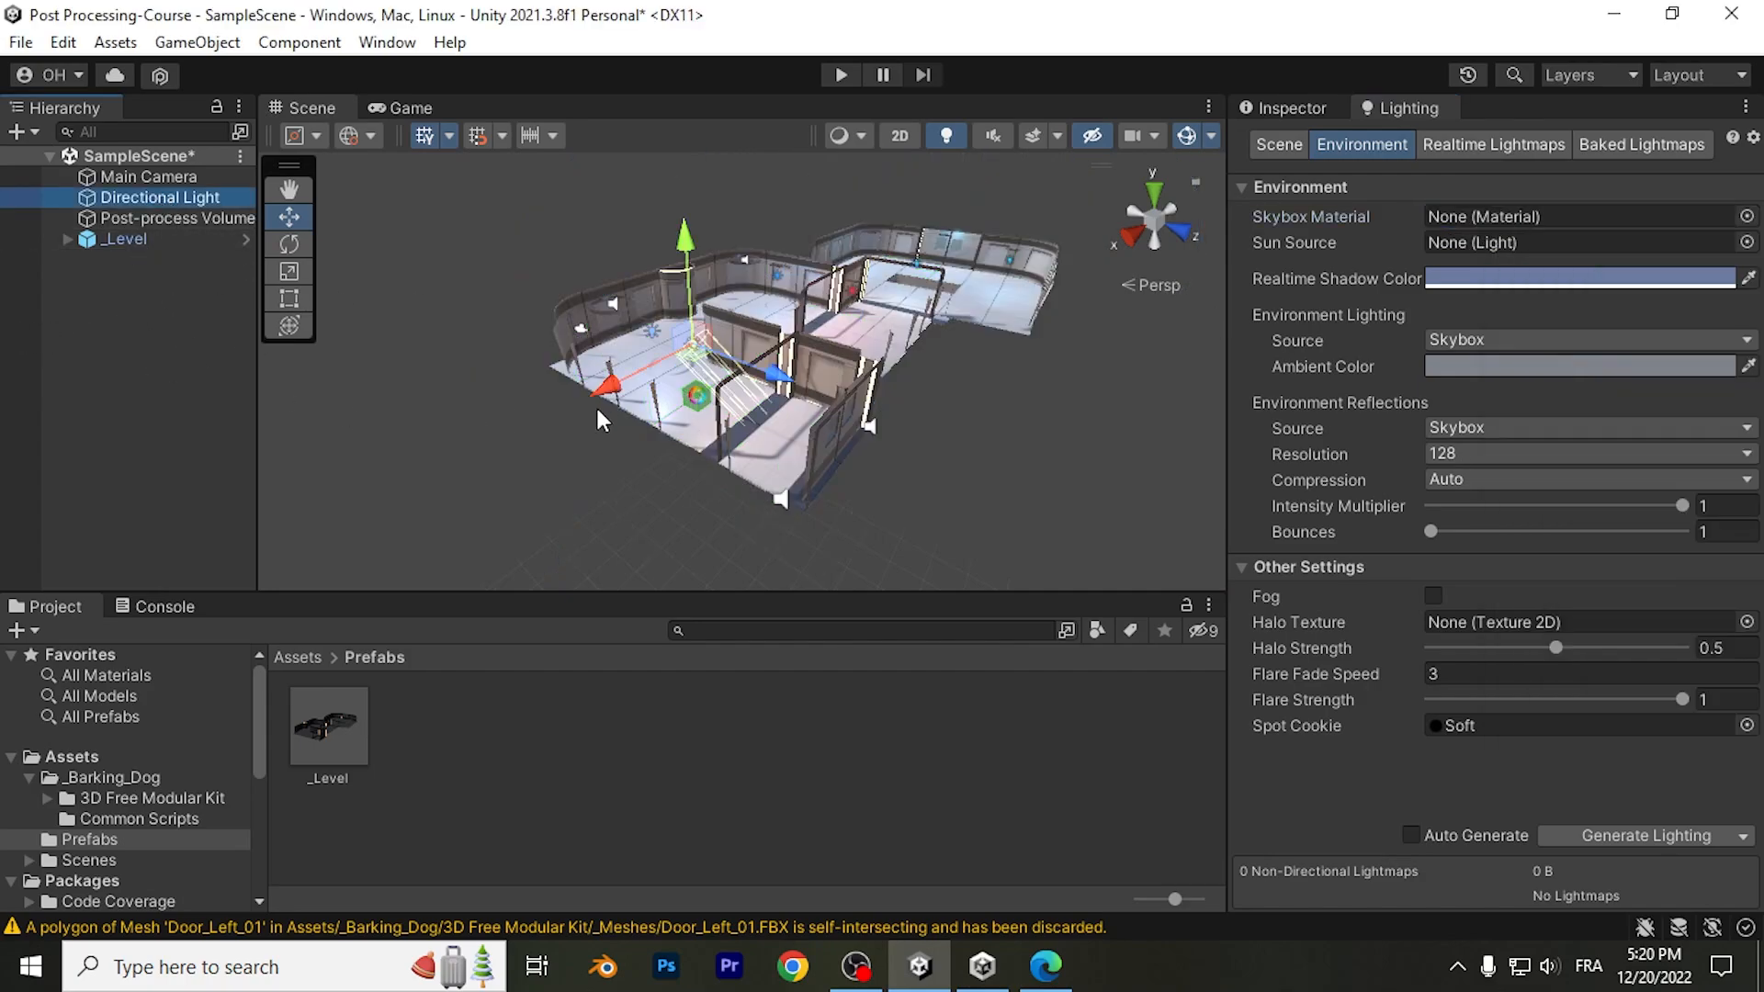
{"action": "key", "text": "Delete"}
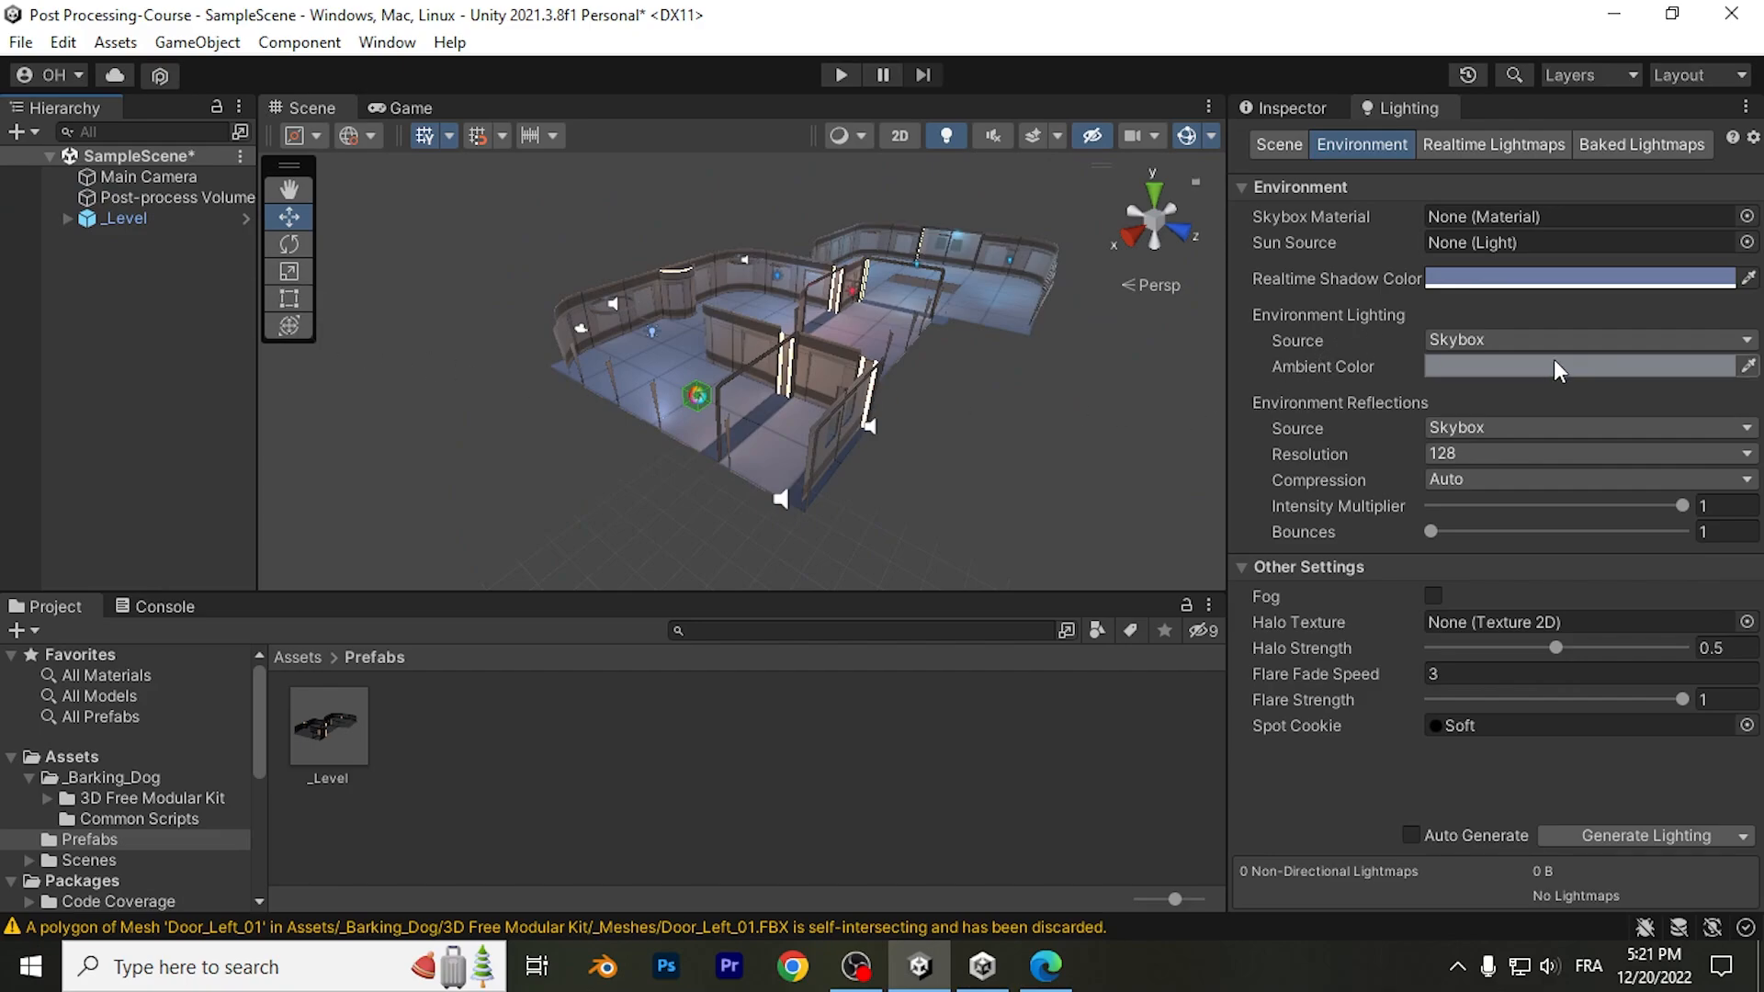
{"action": "left_click", "coordinate": [1488, 340]}
{"action": "left_click", "coordinate": [1480, 428]}
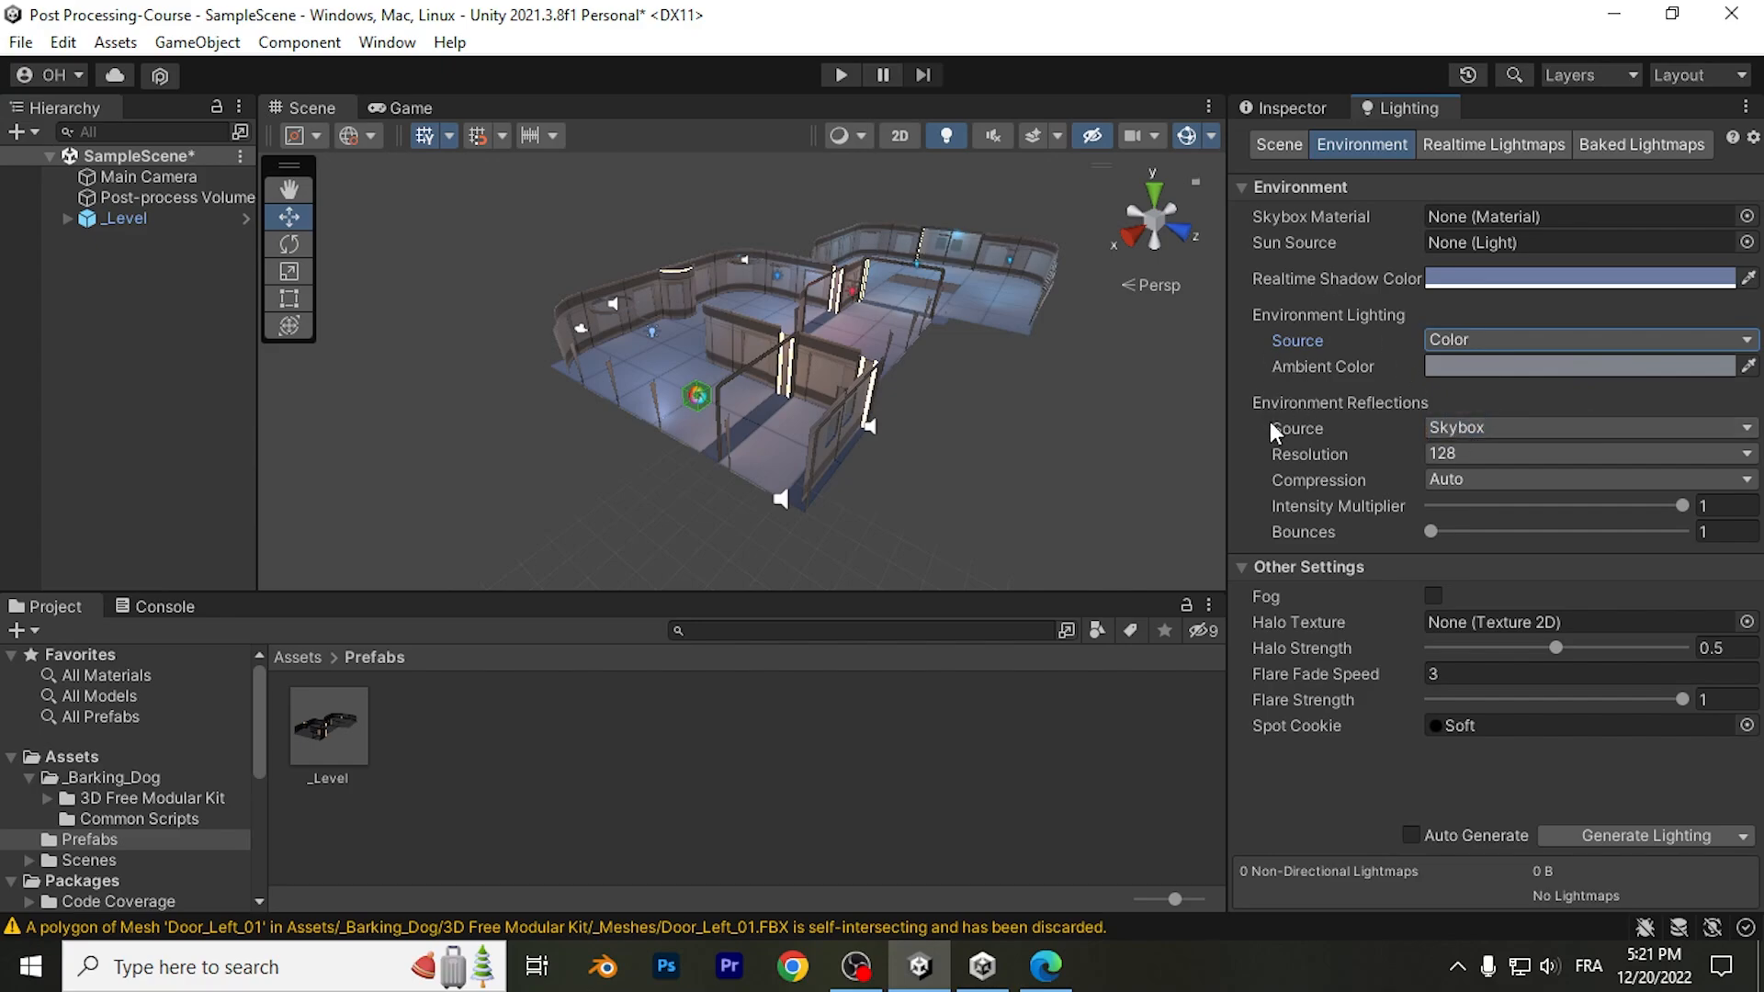
Change the project's color space to Linear in the Player project settings and close the settings window
{"action": "left_click", "coordinate": [66, 42]}
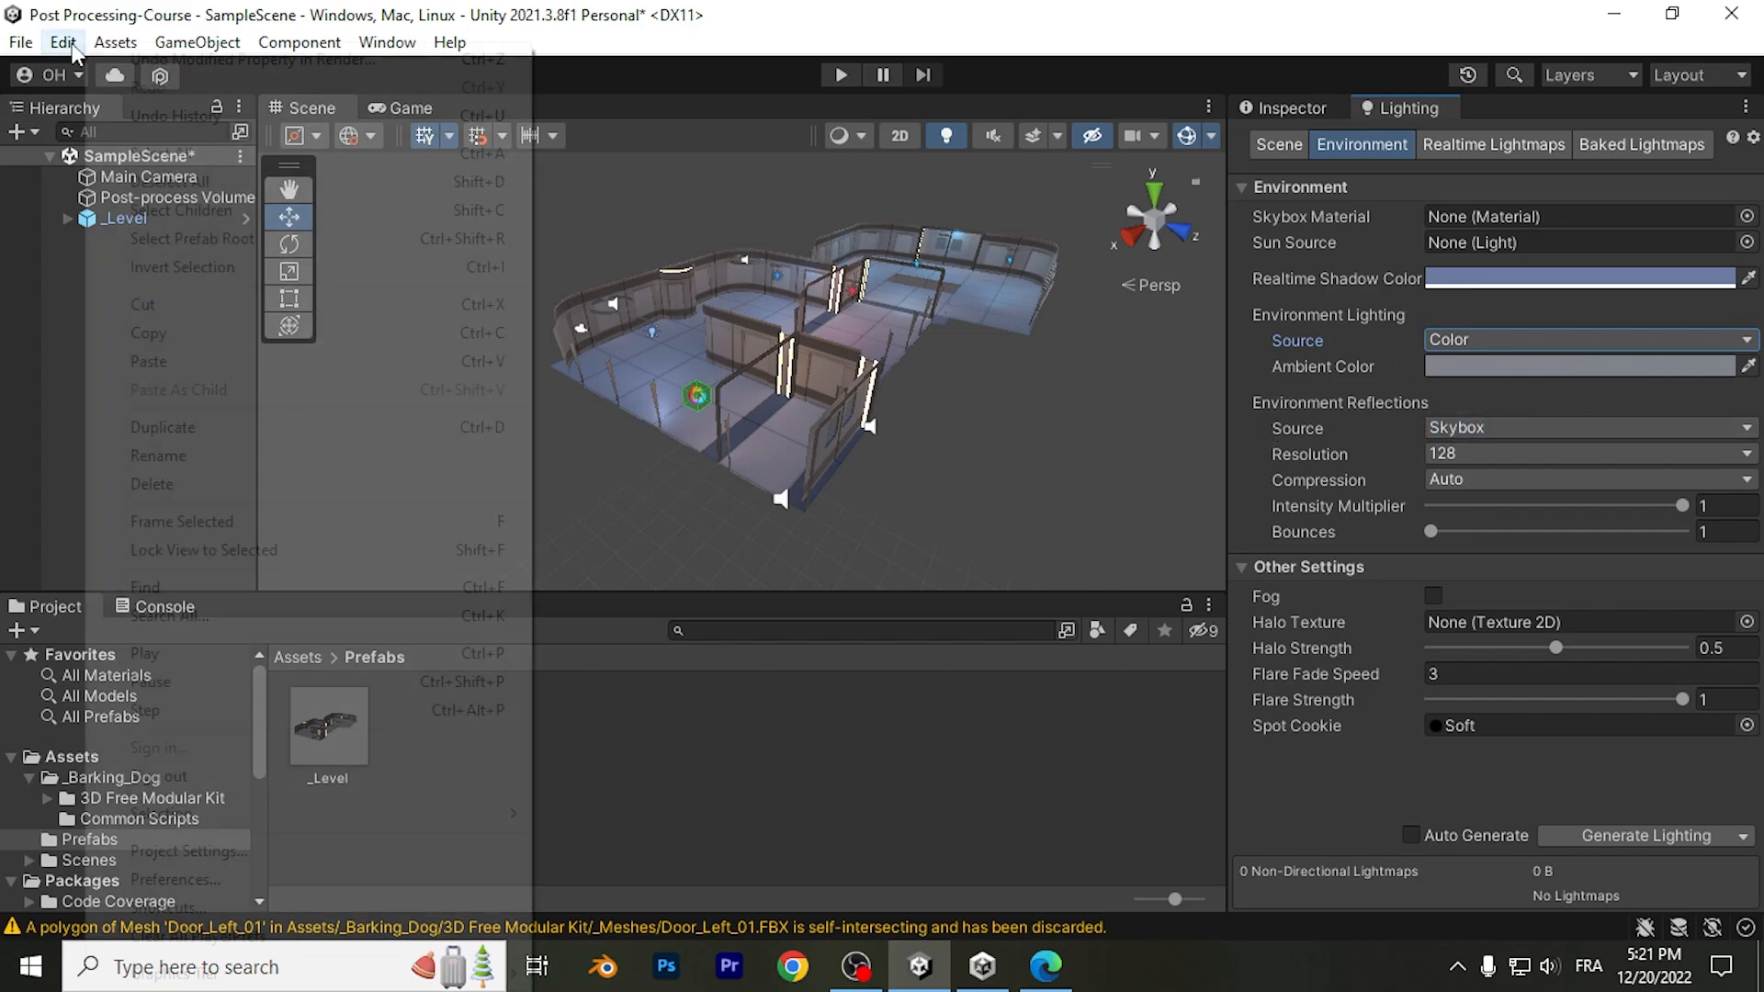
{"action": "left_click", "coordinate": [221, 851]}
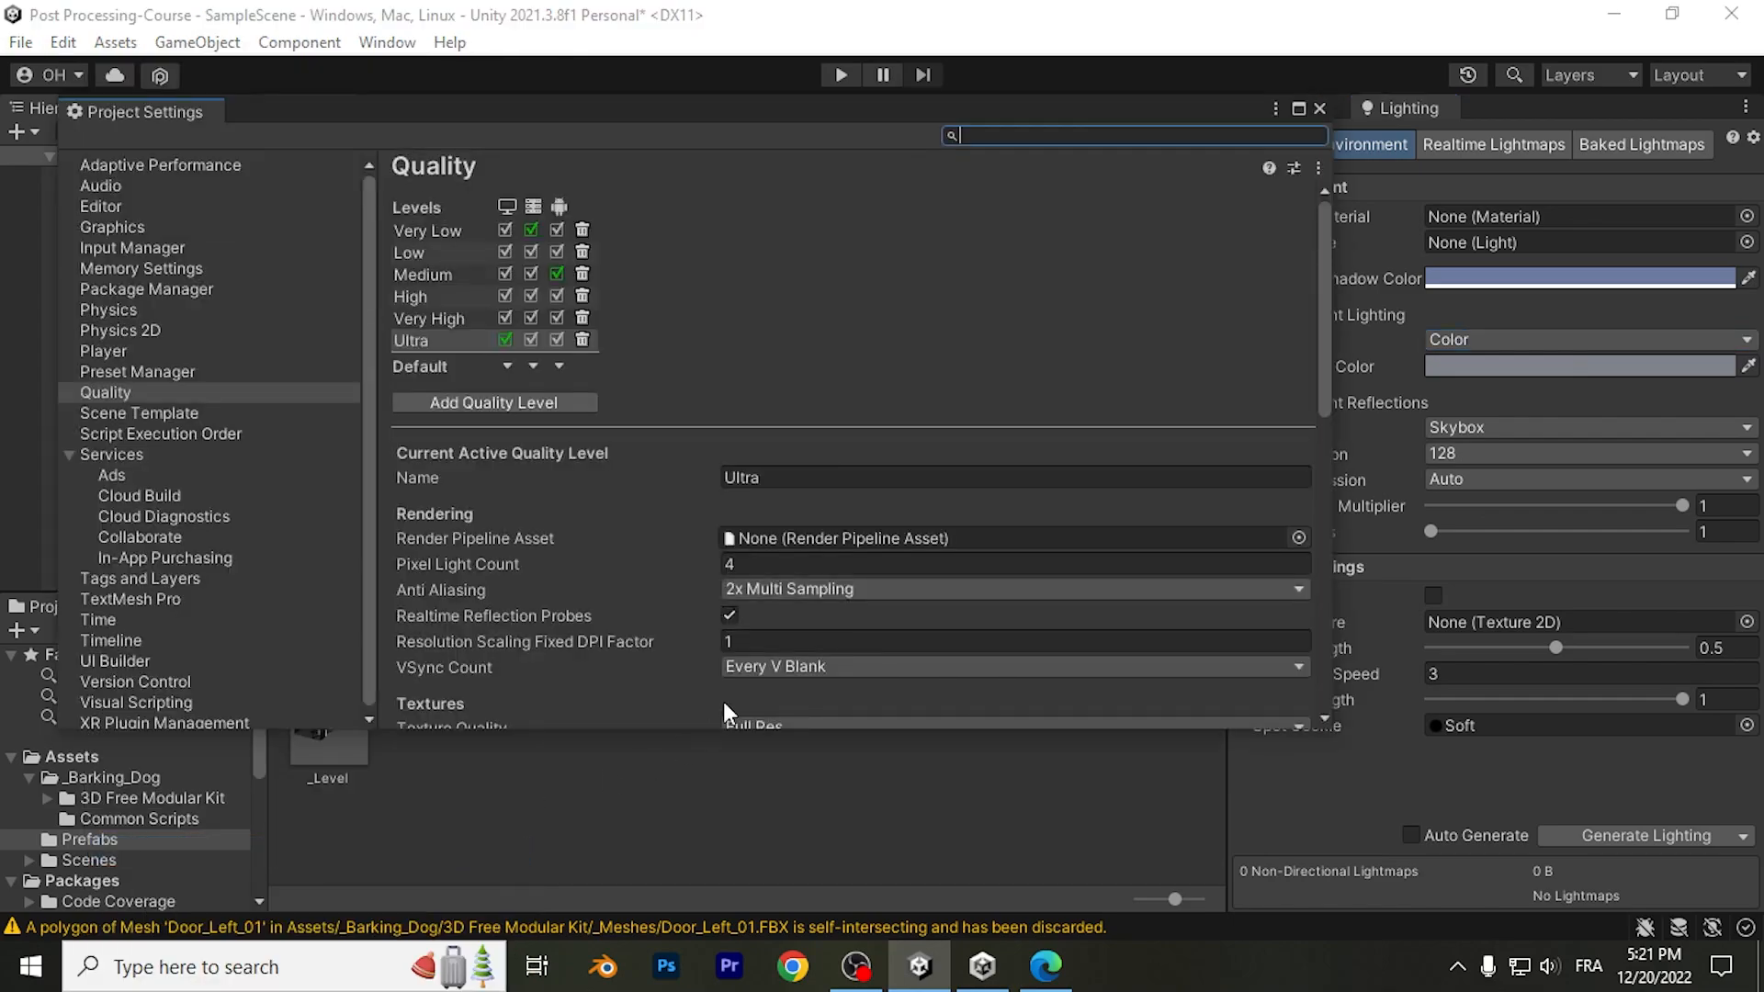
{"action": "left_click", "coordinate": [144, 352]}
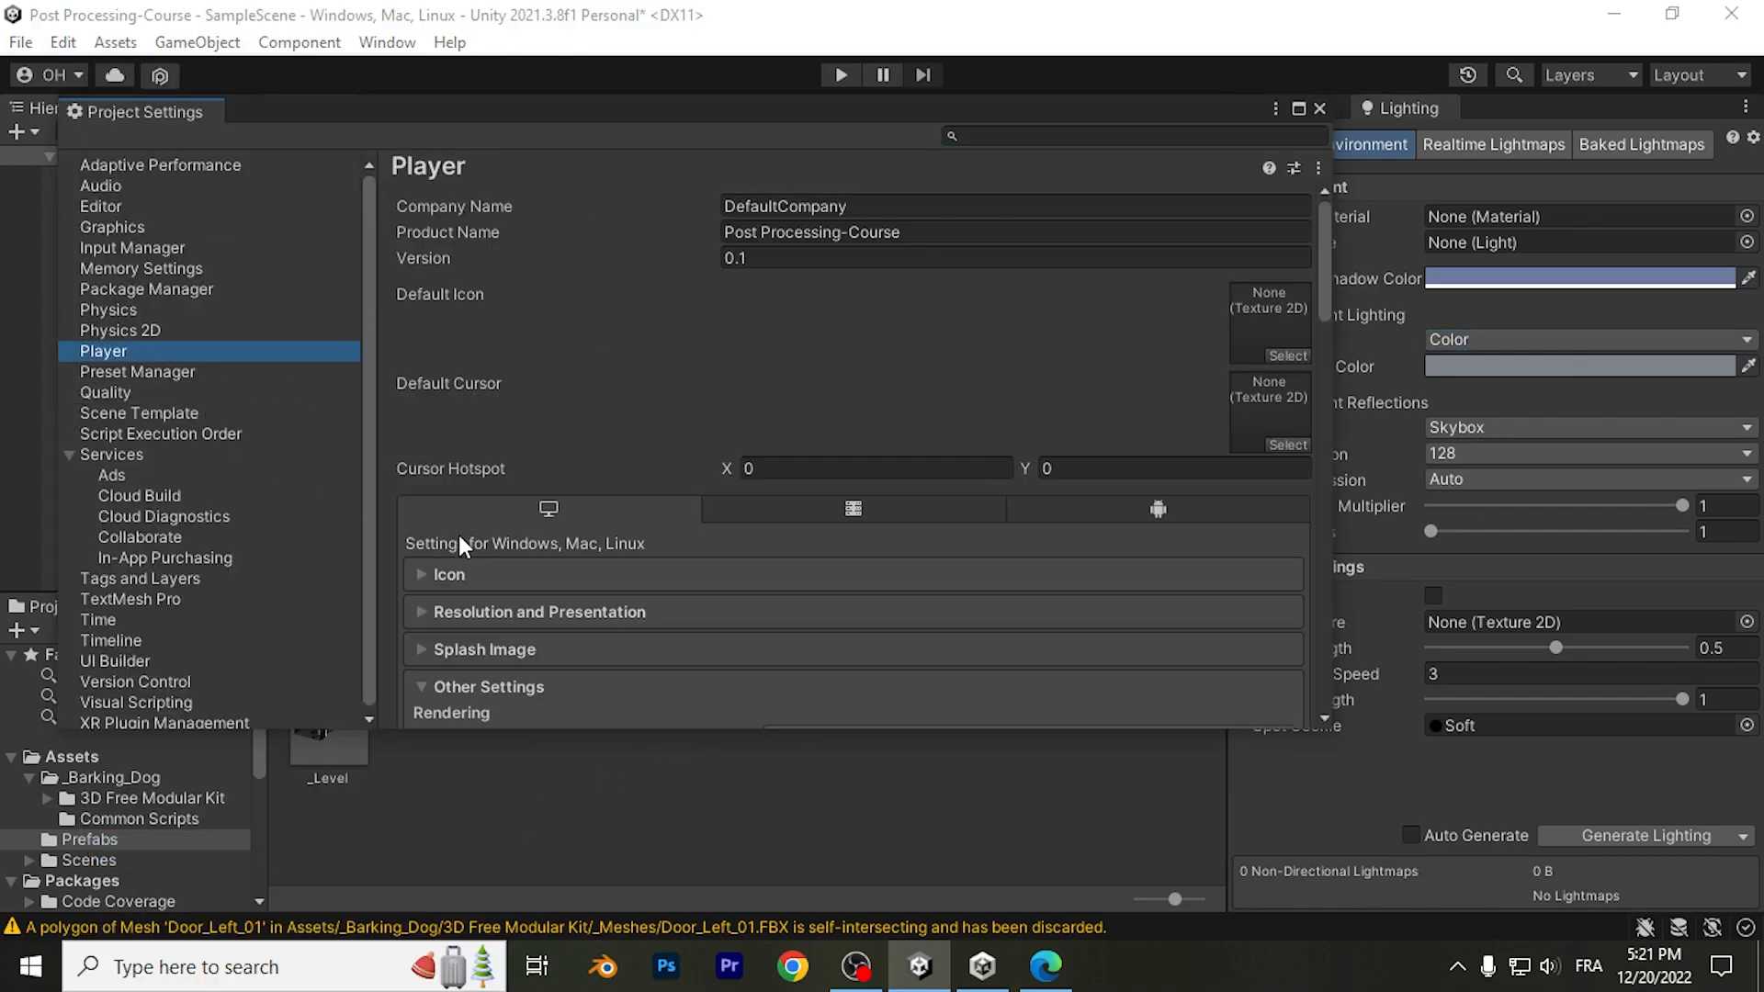
{"action": "scroll", "coordinate": [640, 643], "scroll_direction": "down", "scroll_amount": 3}
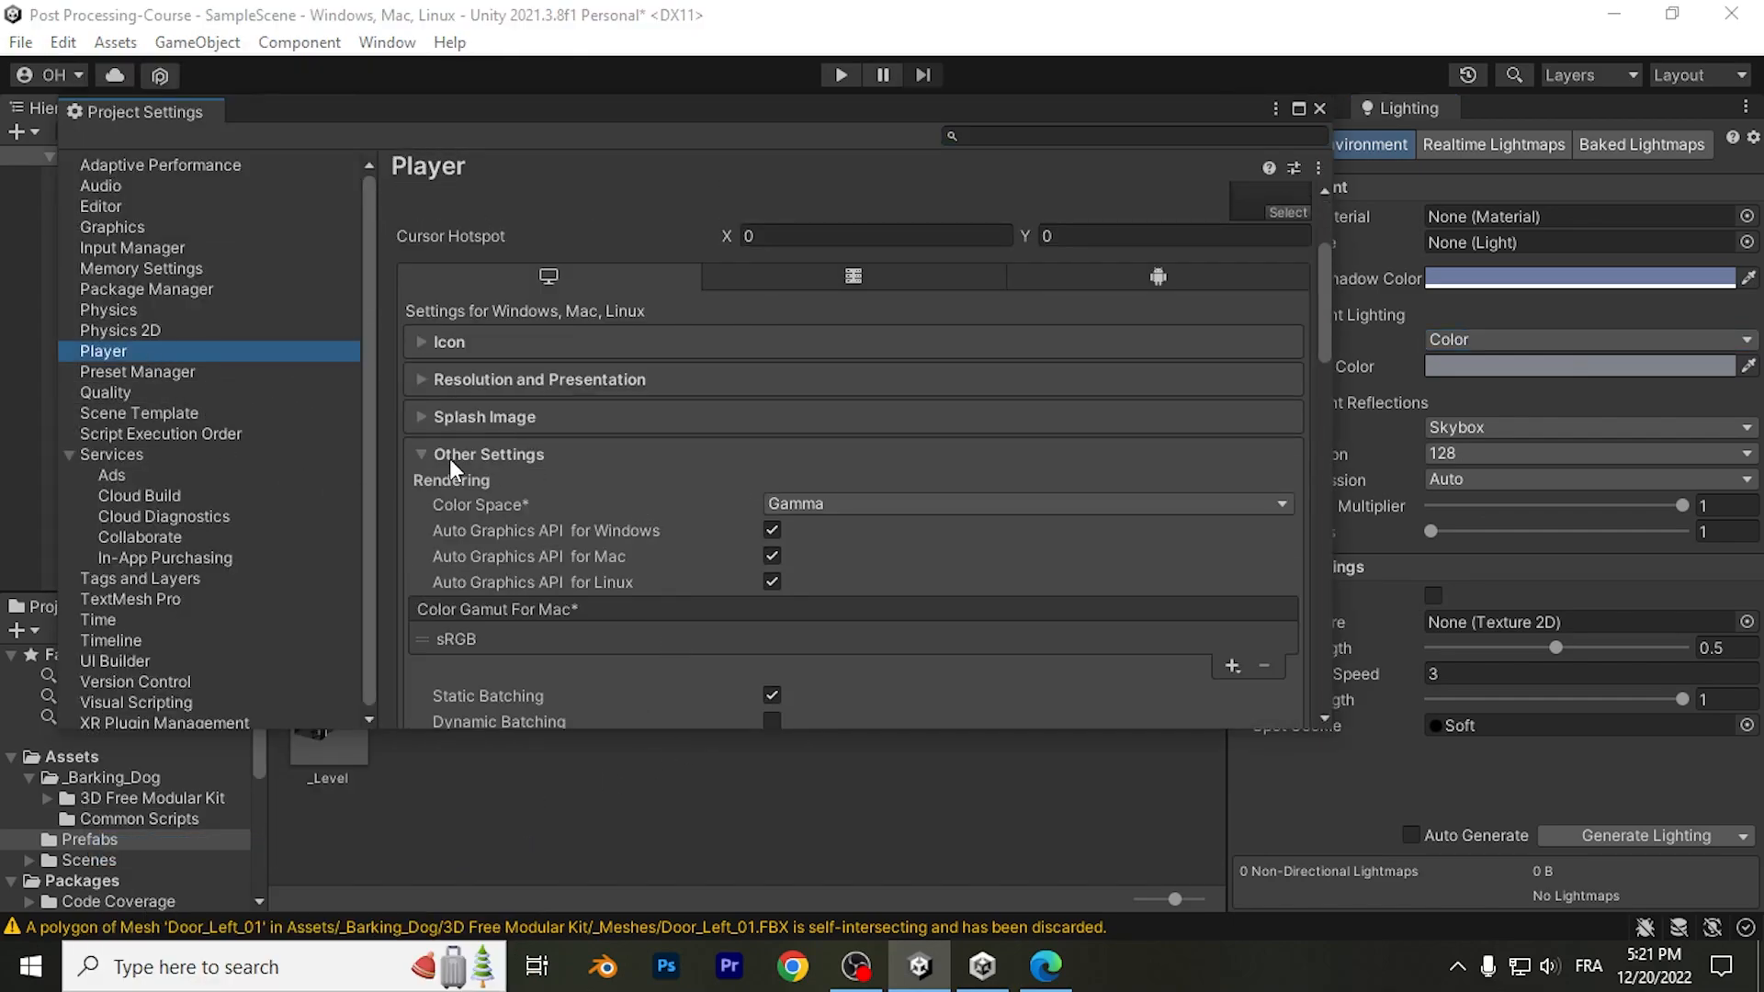
{"action": "left_click", "coordinate": [901, 503]}
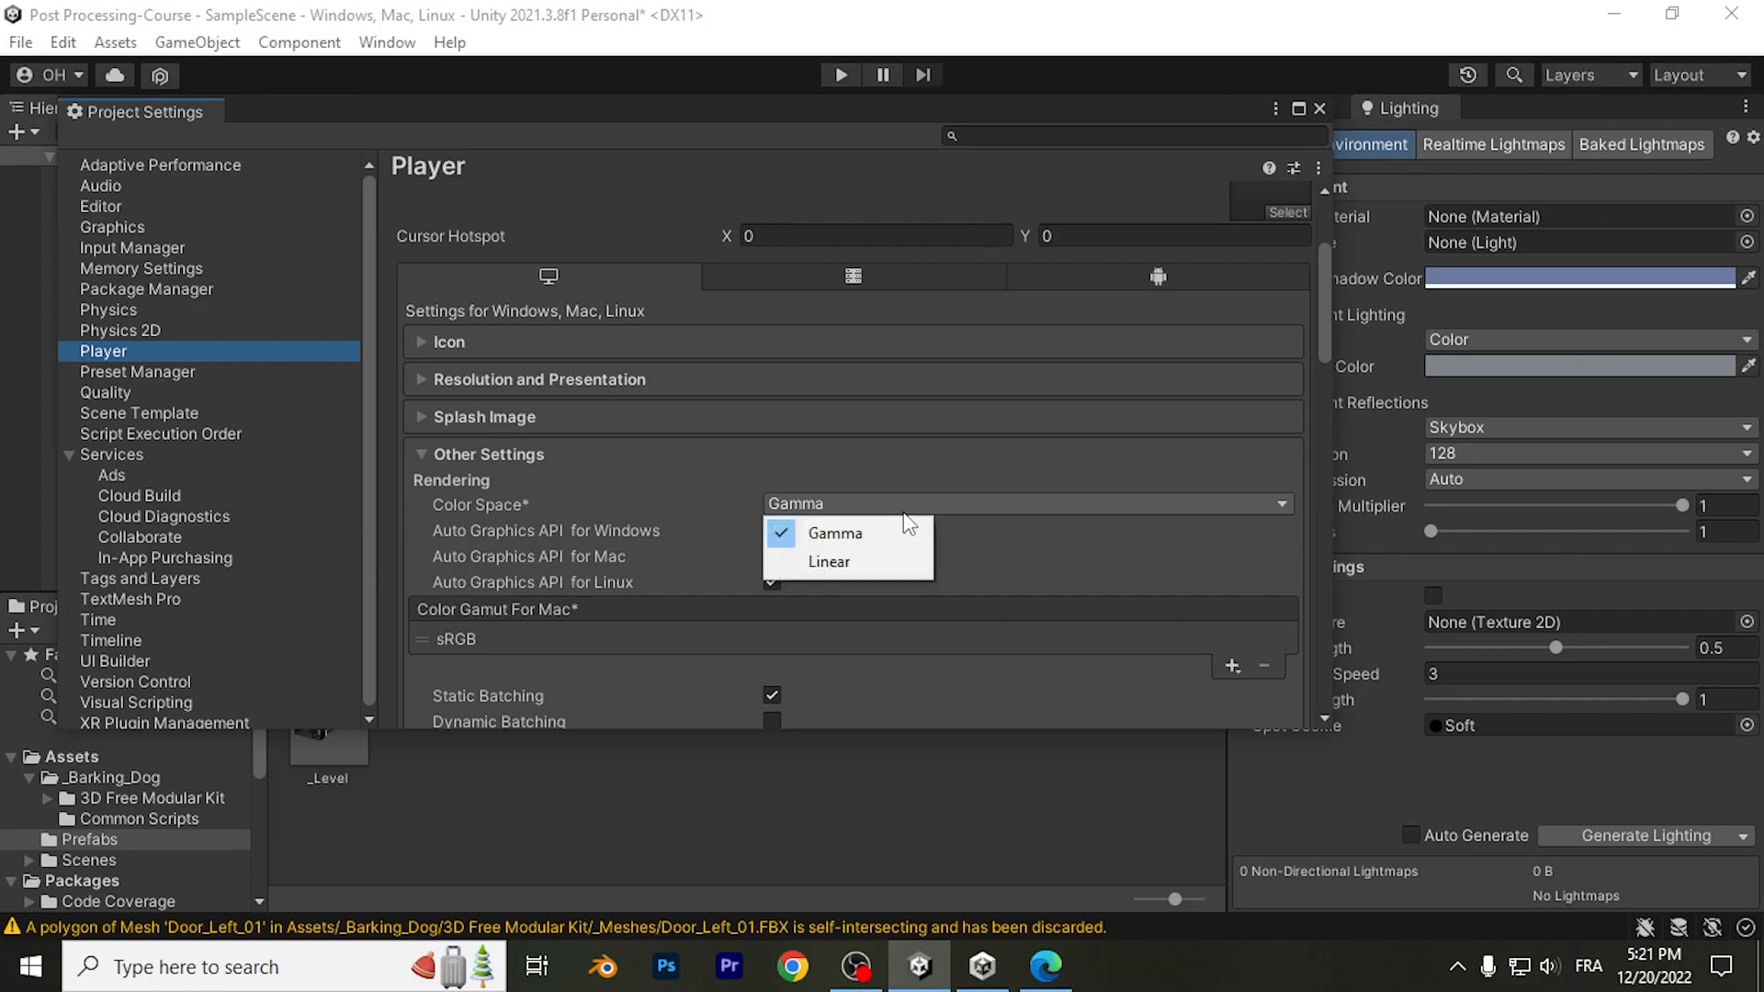
{"action": "left_click", "coordinate": [847, 570]}
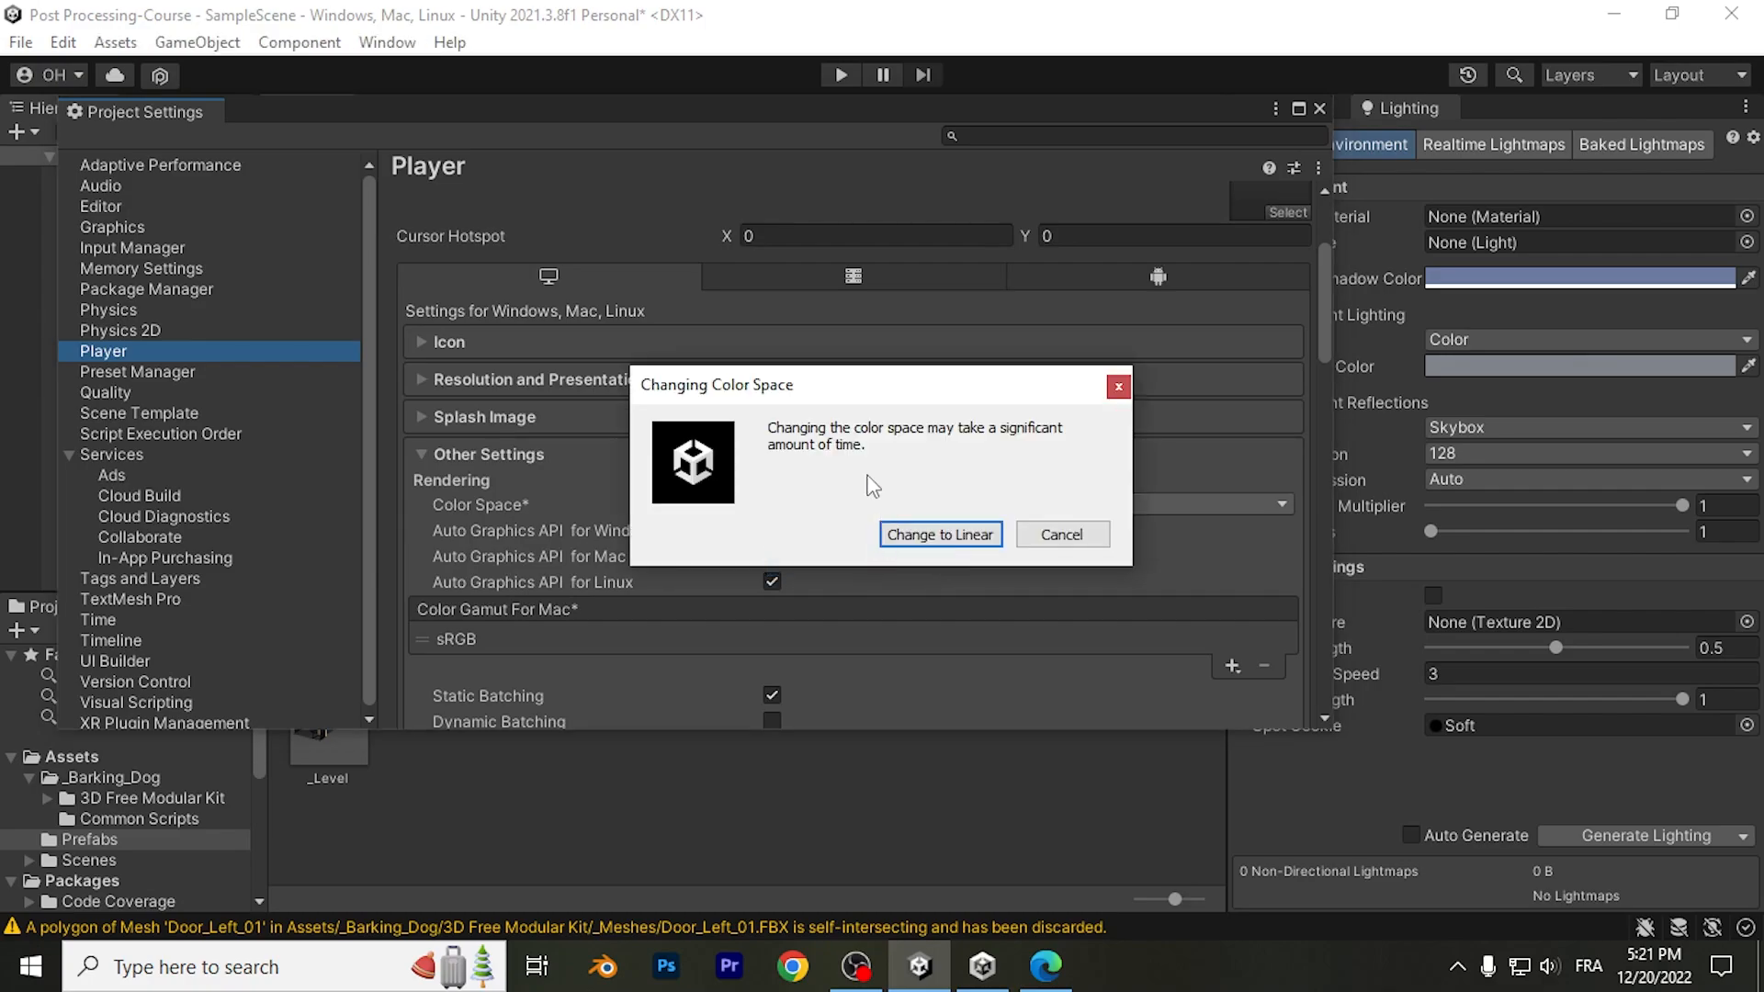
{"action": "left_click", "coordinate": [919, 546]}
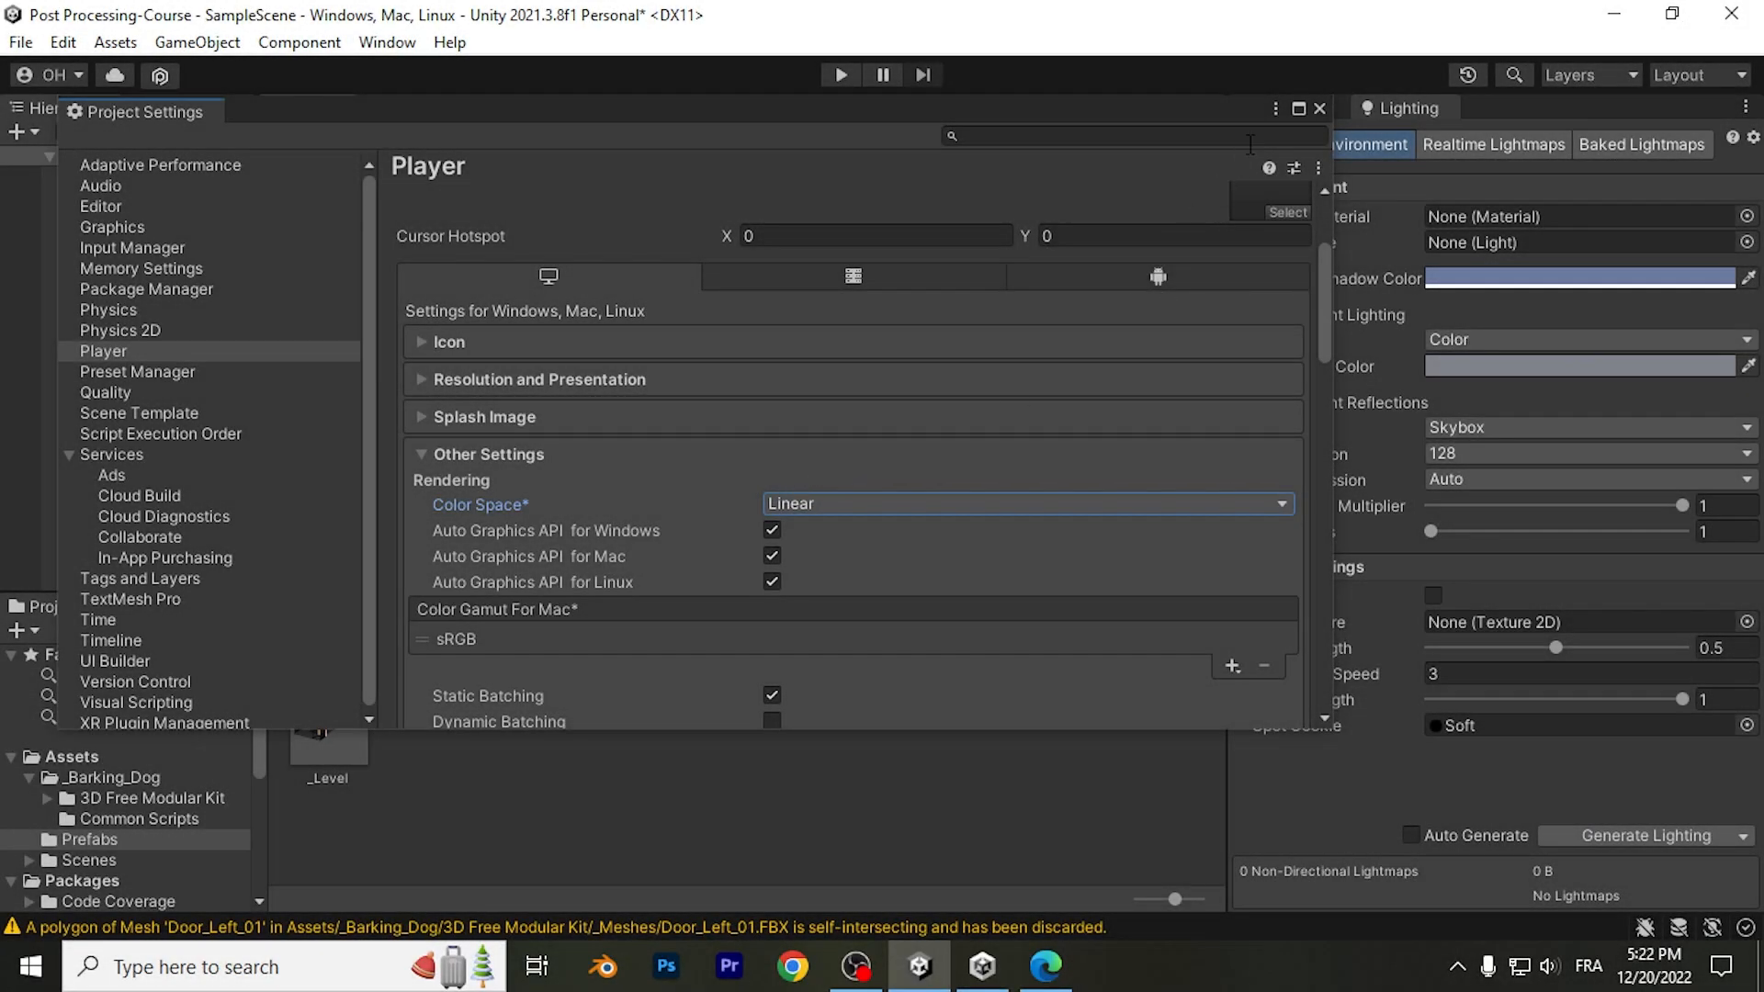
{"action": "left_click", "coordinate": [1319, 108]}
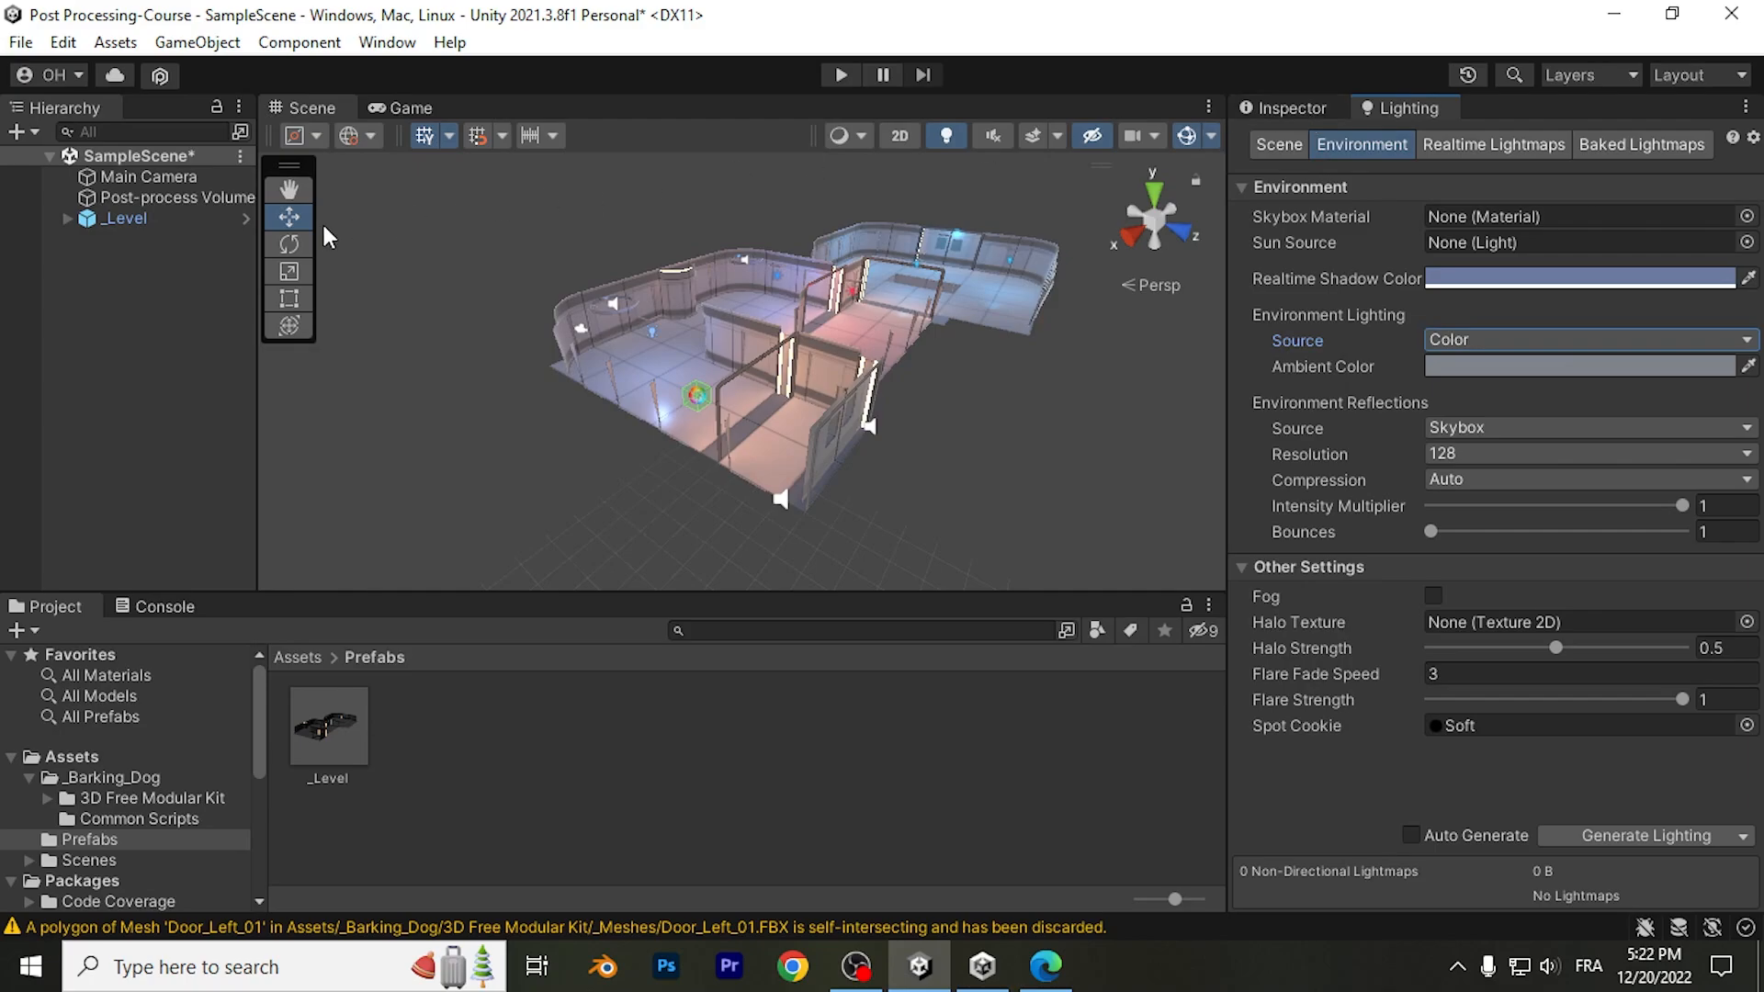
Show the Game view and set the Main Camera's position to Y 1.8 and Z 7.15
{"action": "left_click", "coordinate": [395, 108]}
{"action": "left_click", "coordinate": [121, 177]}
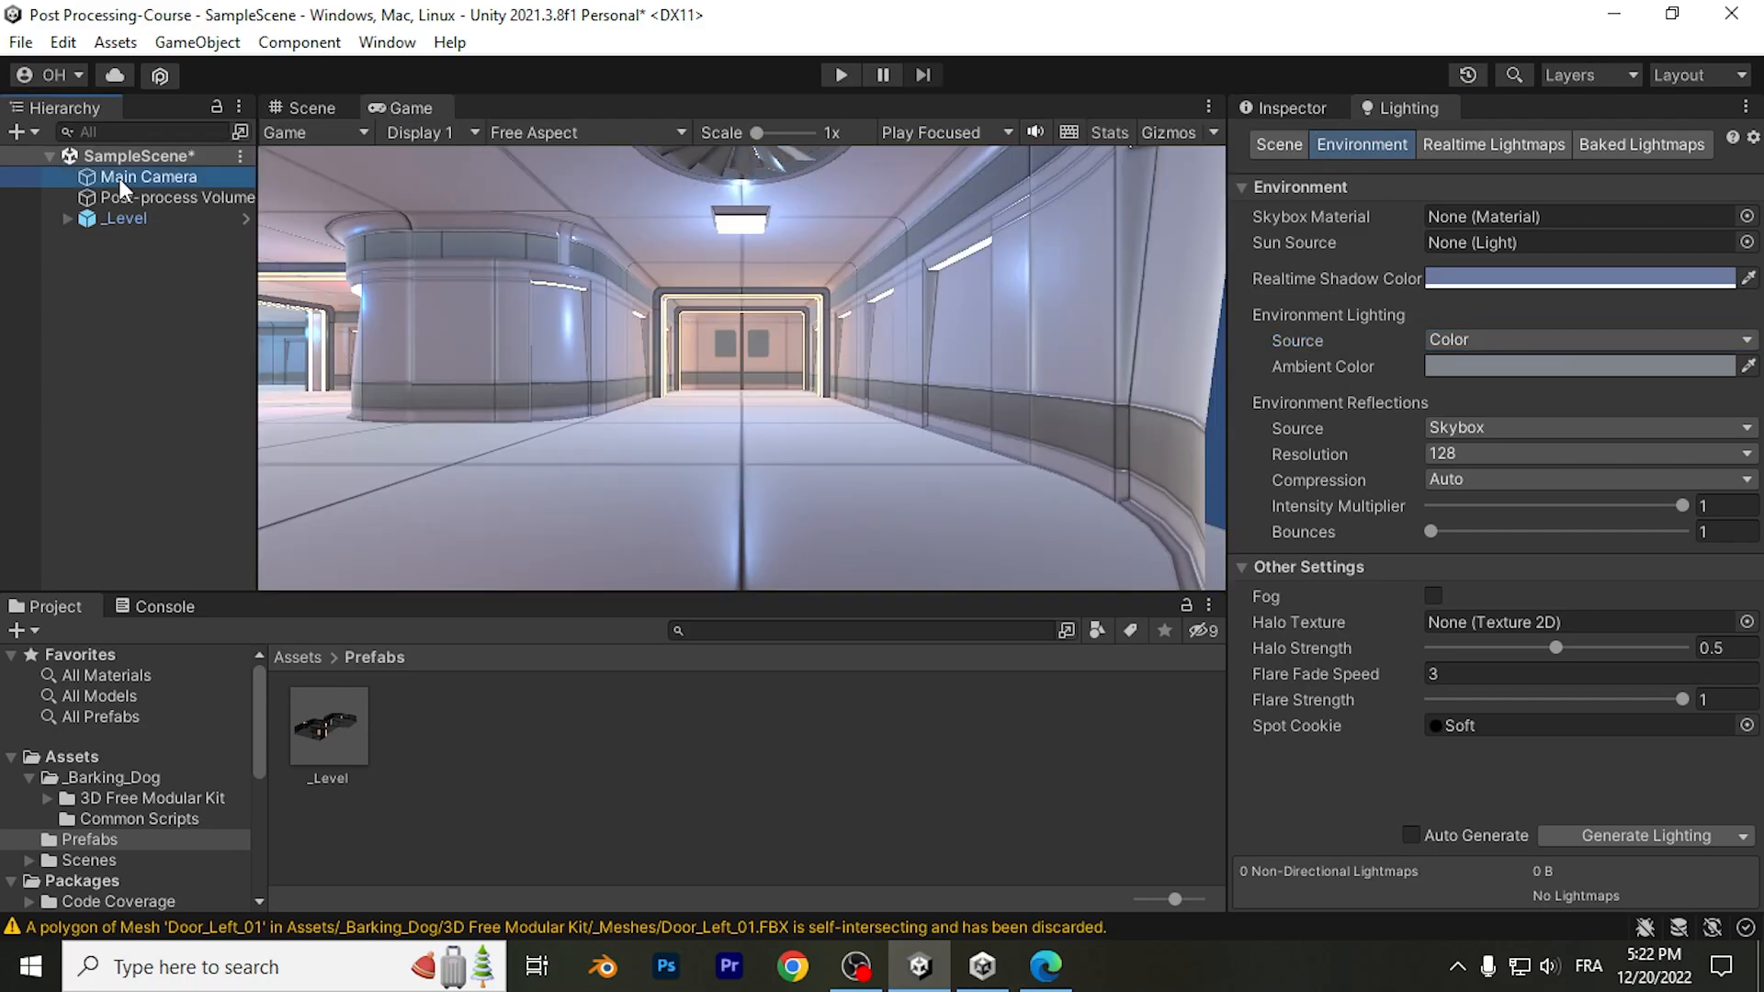
{"action": "left_click", "coordinate": [1285, 104]}
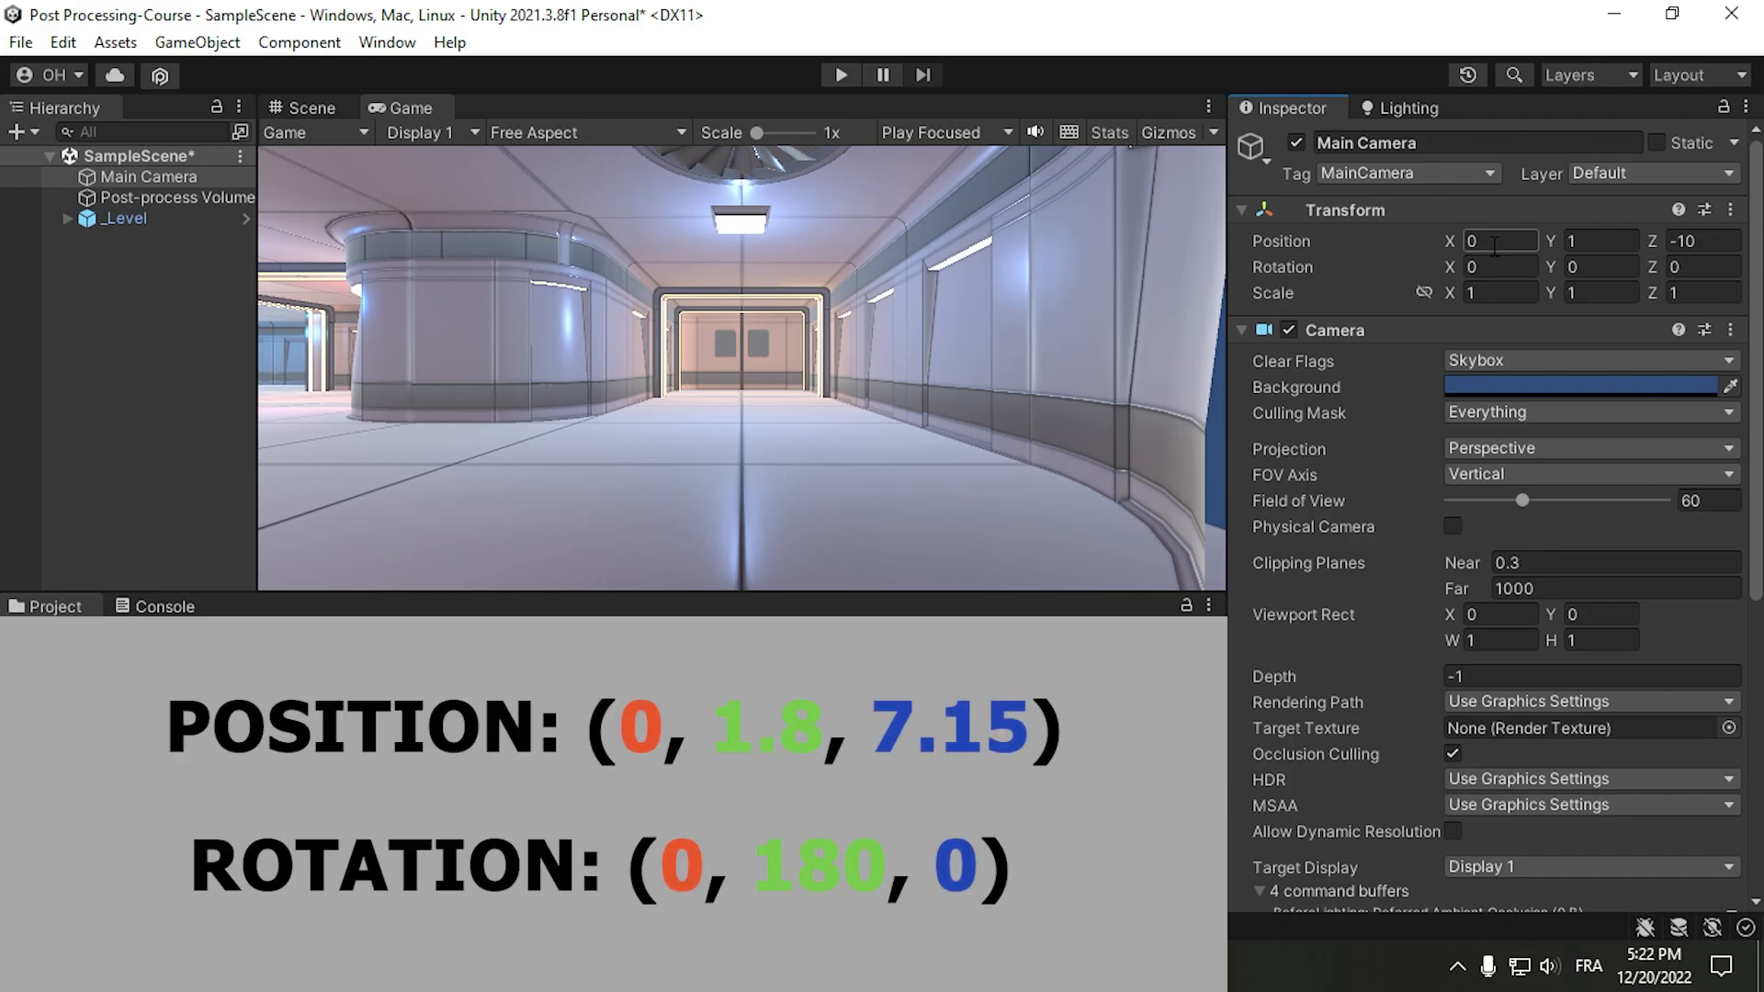
{"action": "left_click", "coordinate": [1598, 241]}
{"action": "type", "text": "1.8"}
{"action": "key", "text": "Tab"}
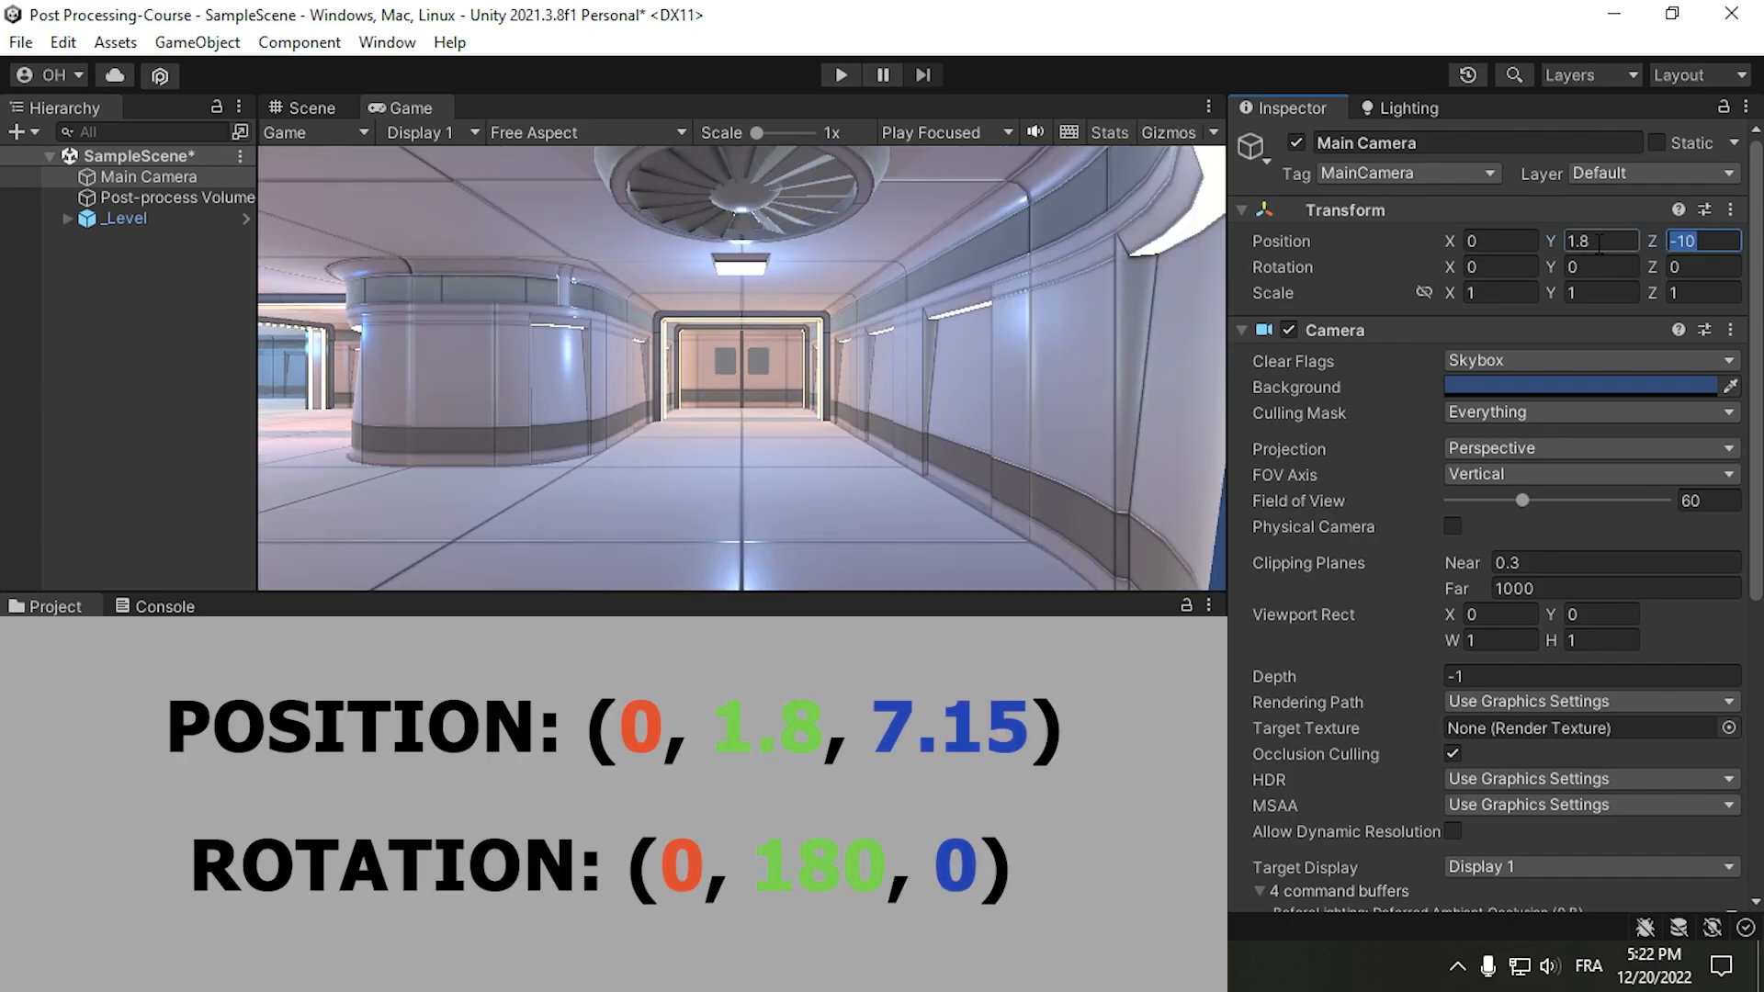
{"action": "type", "text": "7.15"}
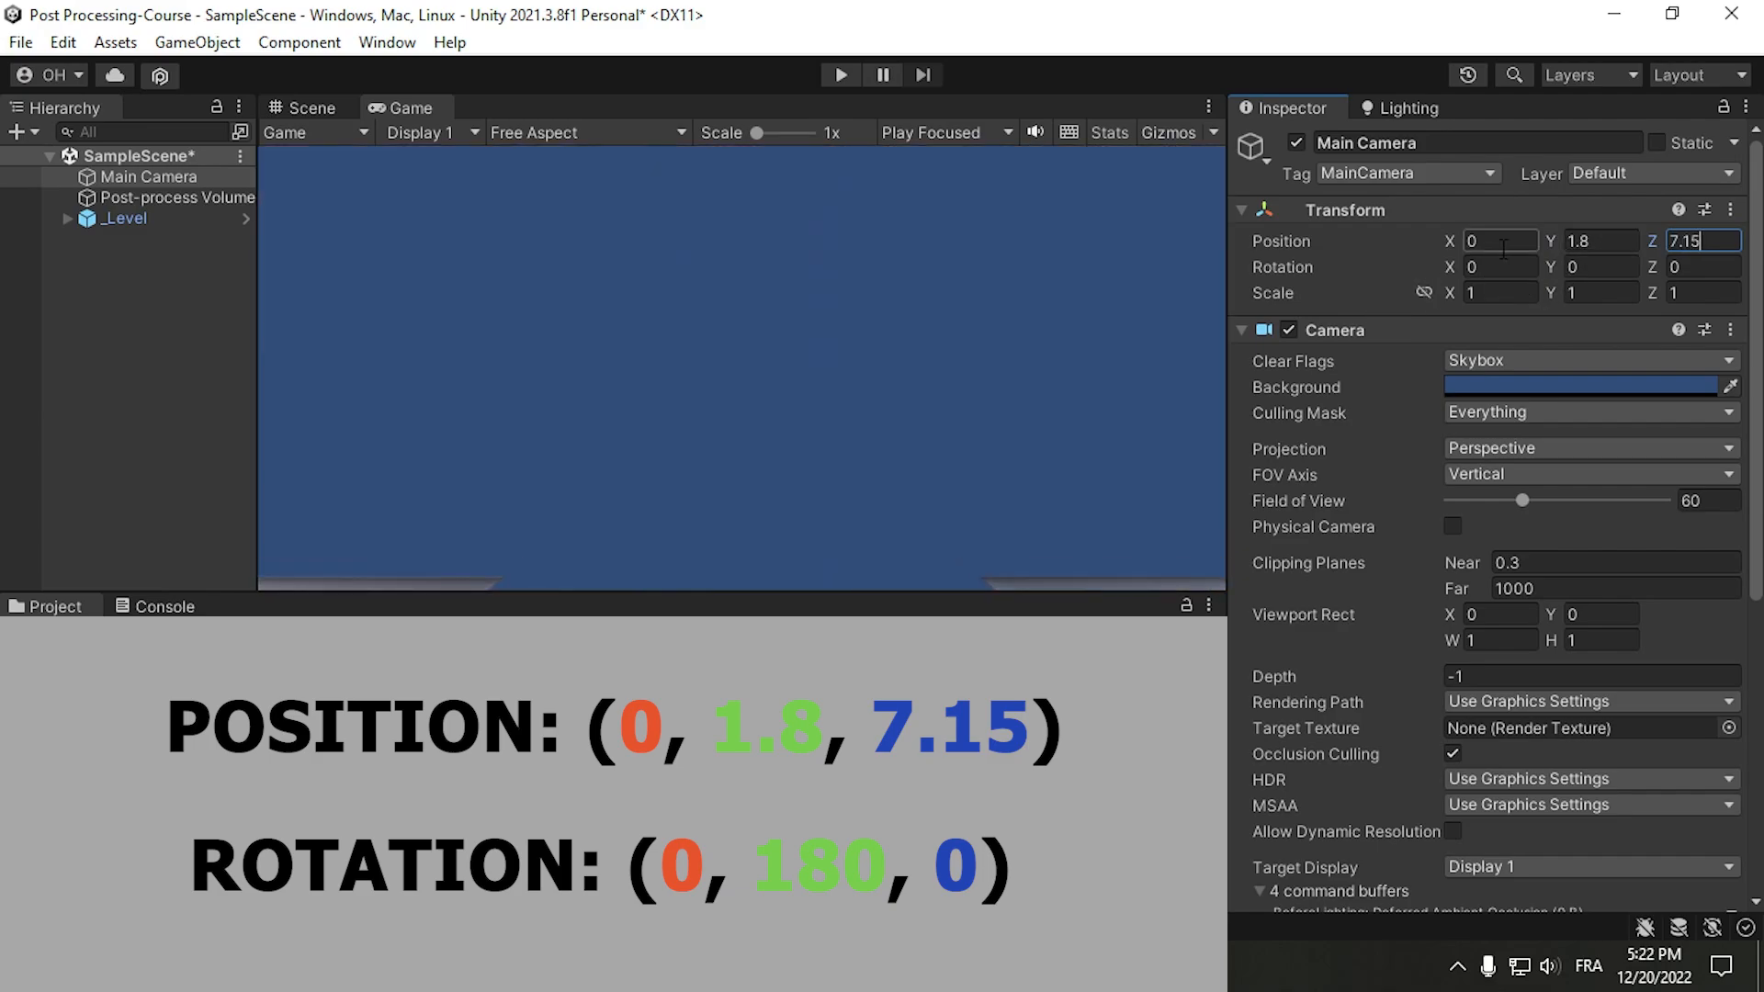
Set the Main Camera's Y rotation to 180 and its rendering path to Deferred
{"action": "key", "text": "Tab"}
{"action": "key", "text": "Tab"}
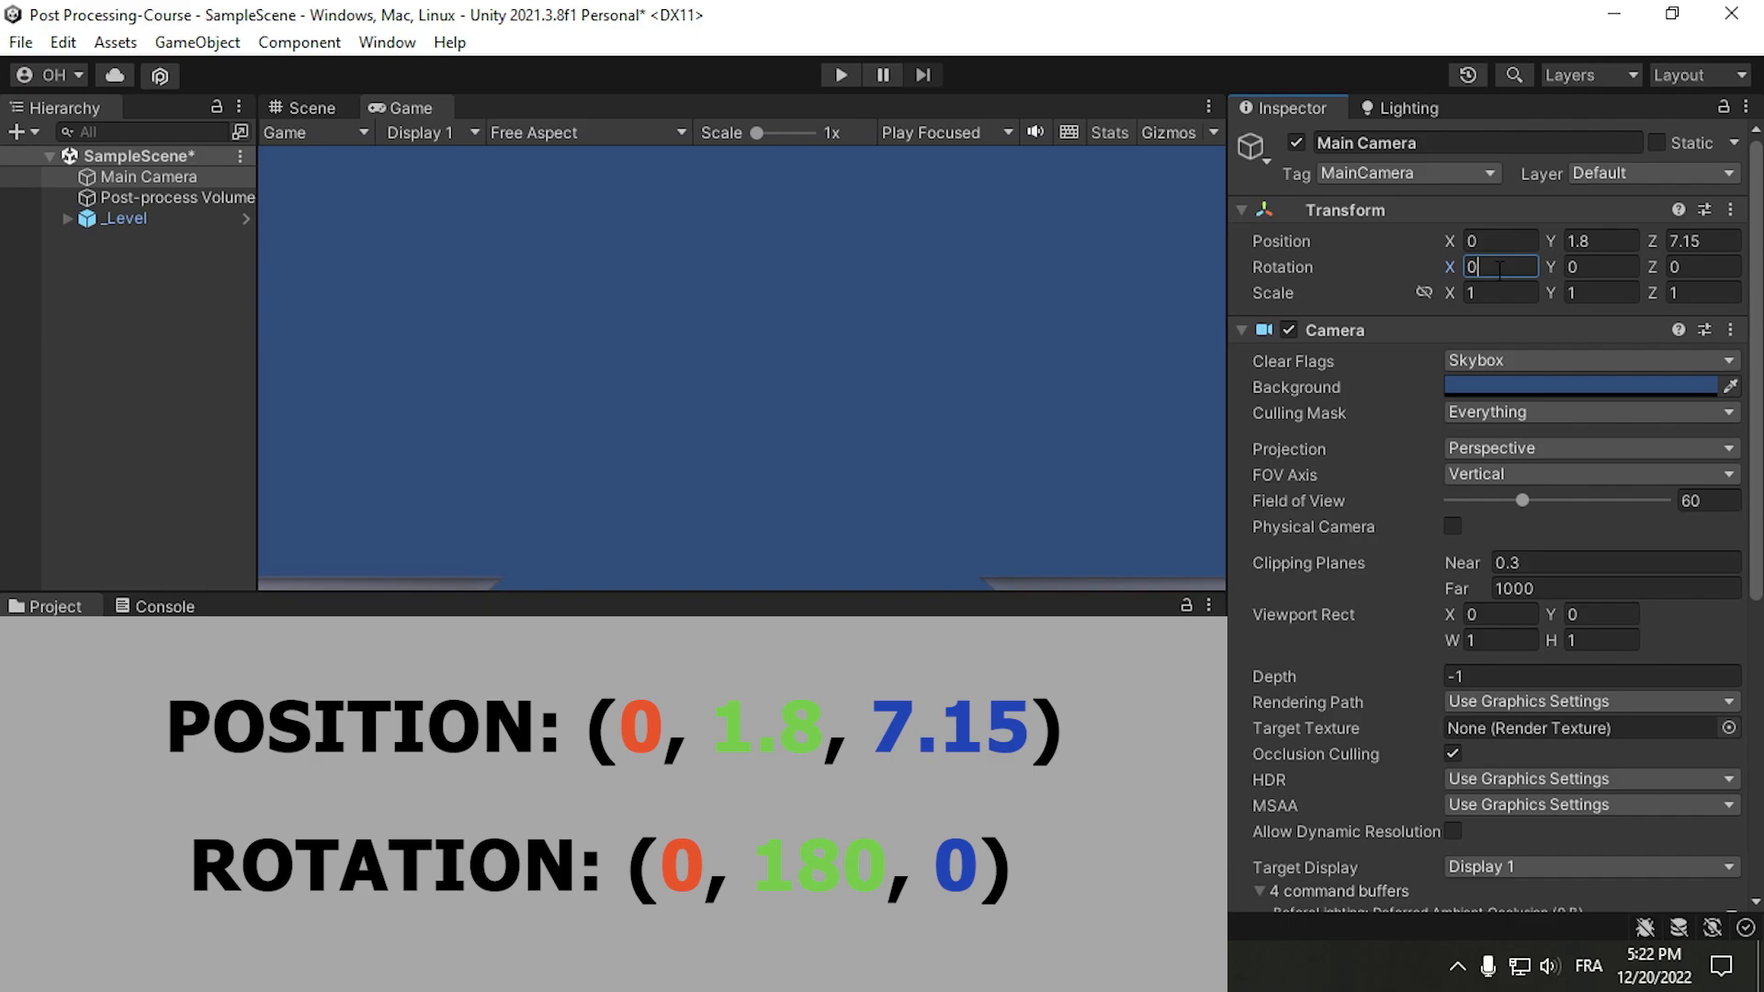
{"action": "type", "text": "180"}
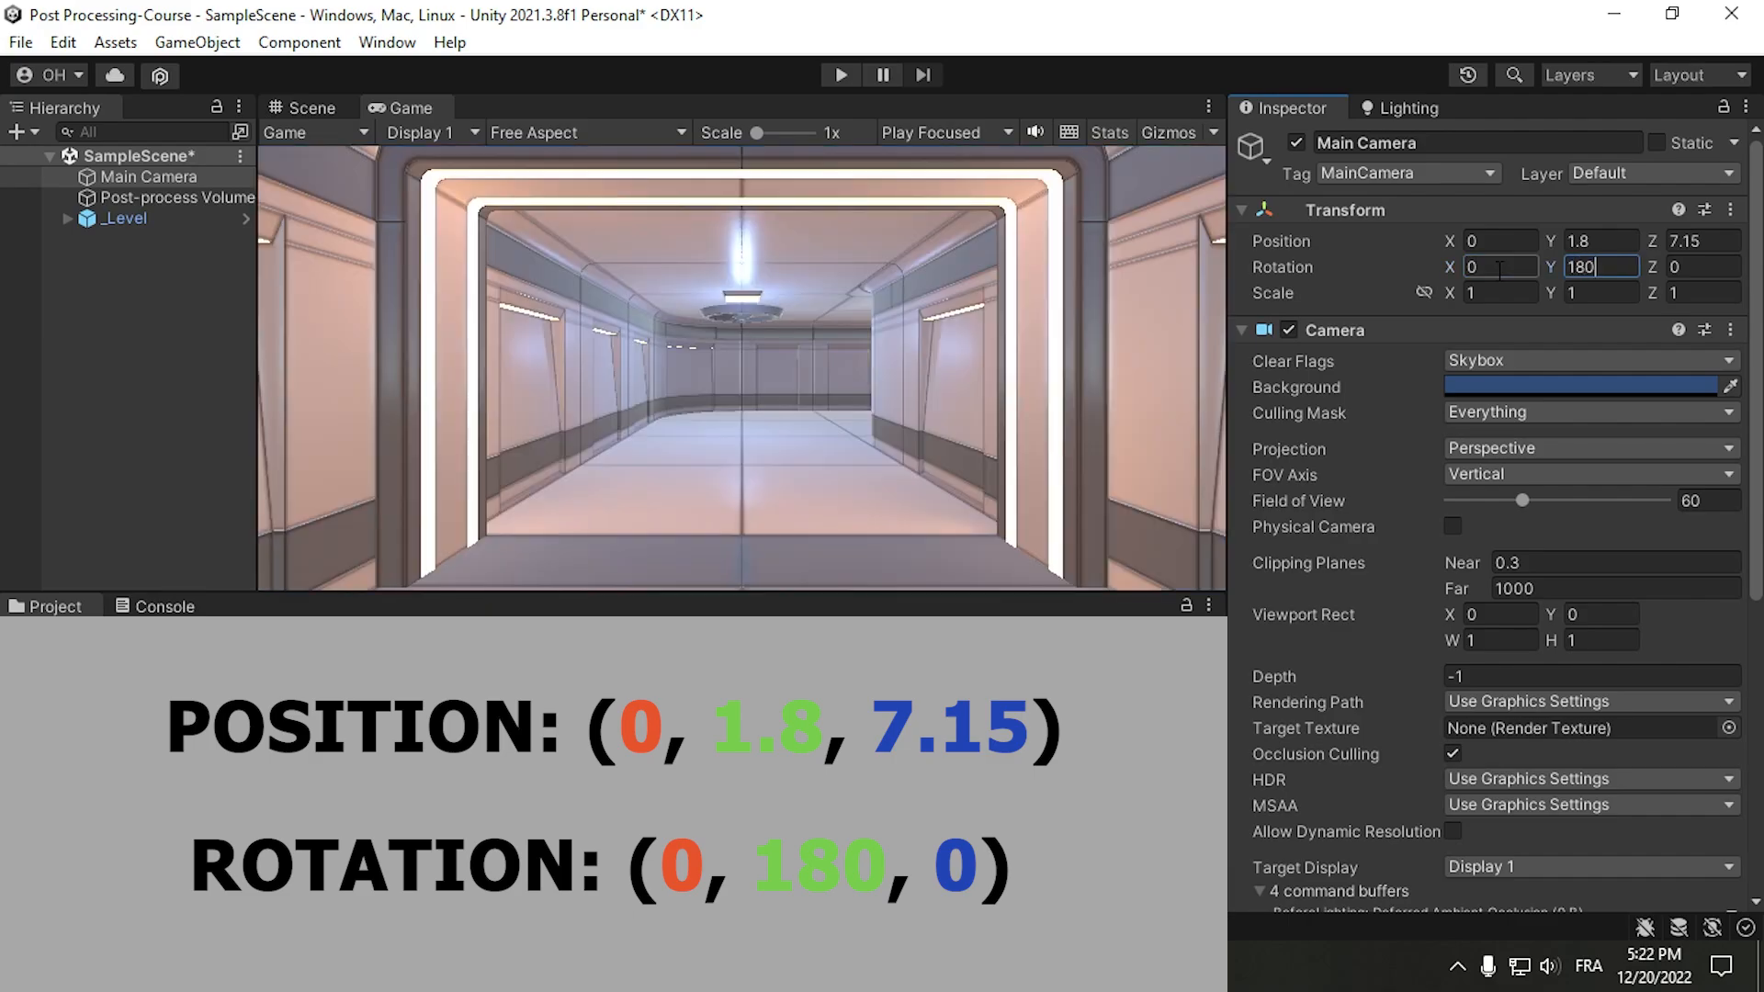
{"action": "key", "text": "Tab"}
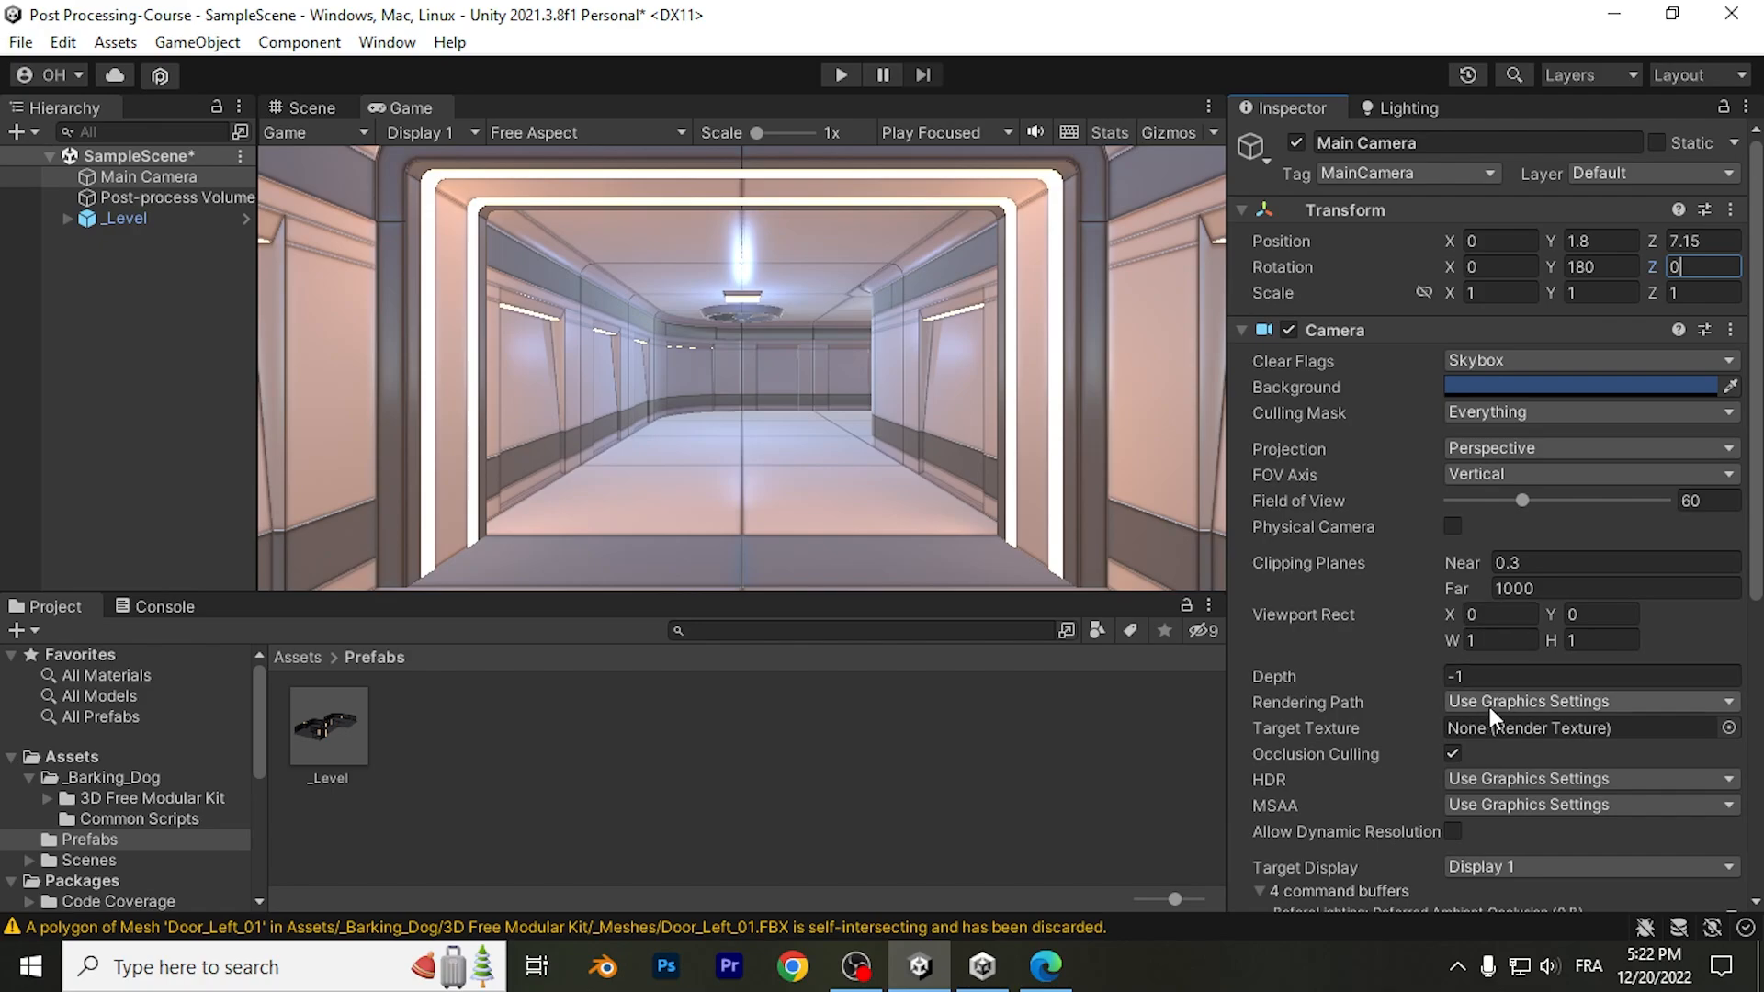
{"action": "left_click", "coordinate": [1521, 702]}
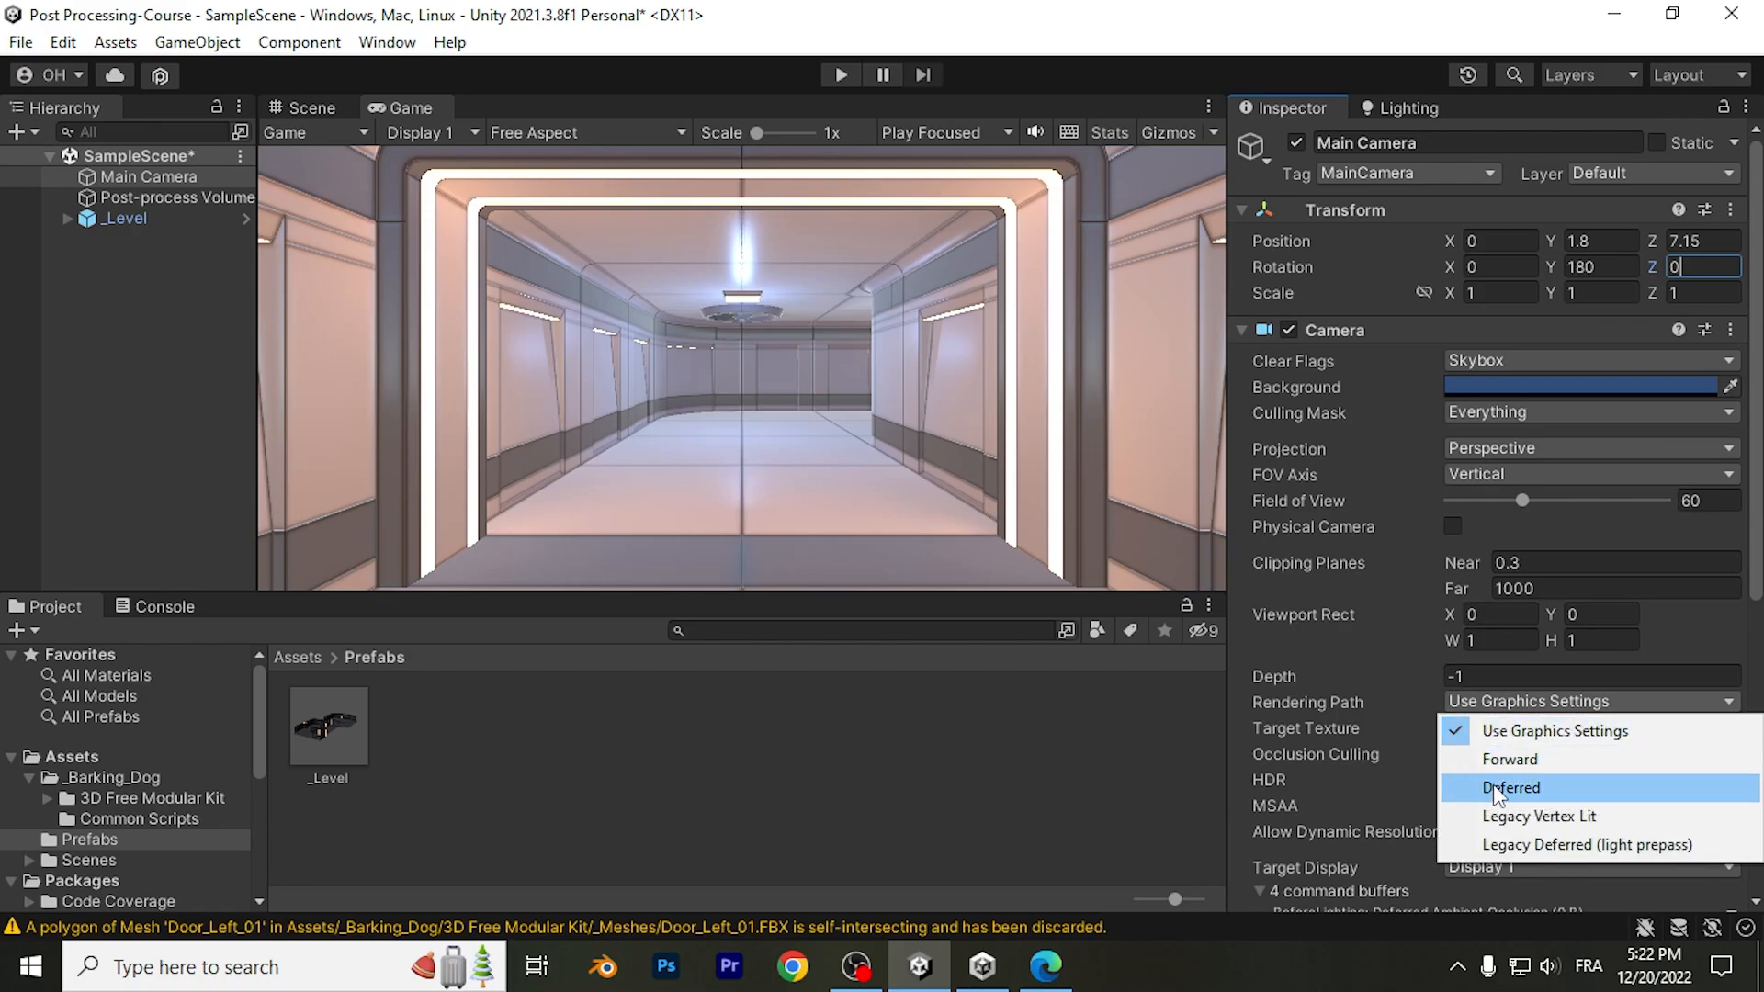
{"action": "left_click", "coordinate": [1487, 784]}
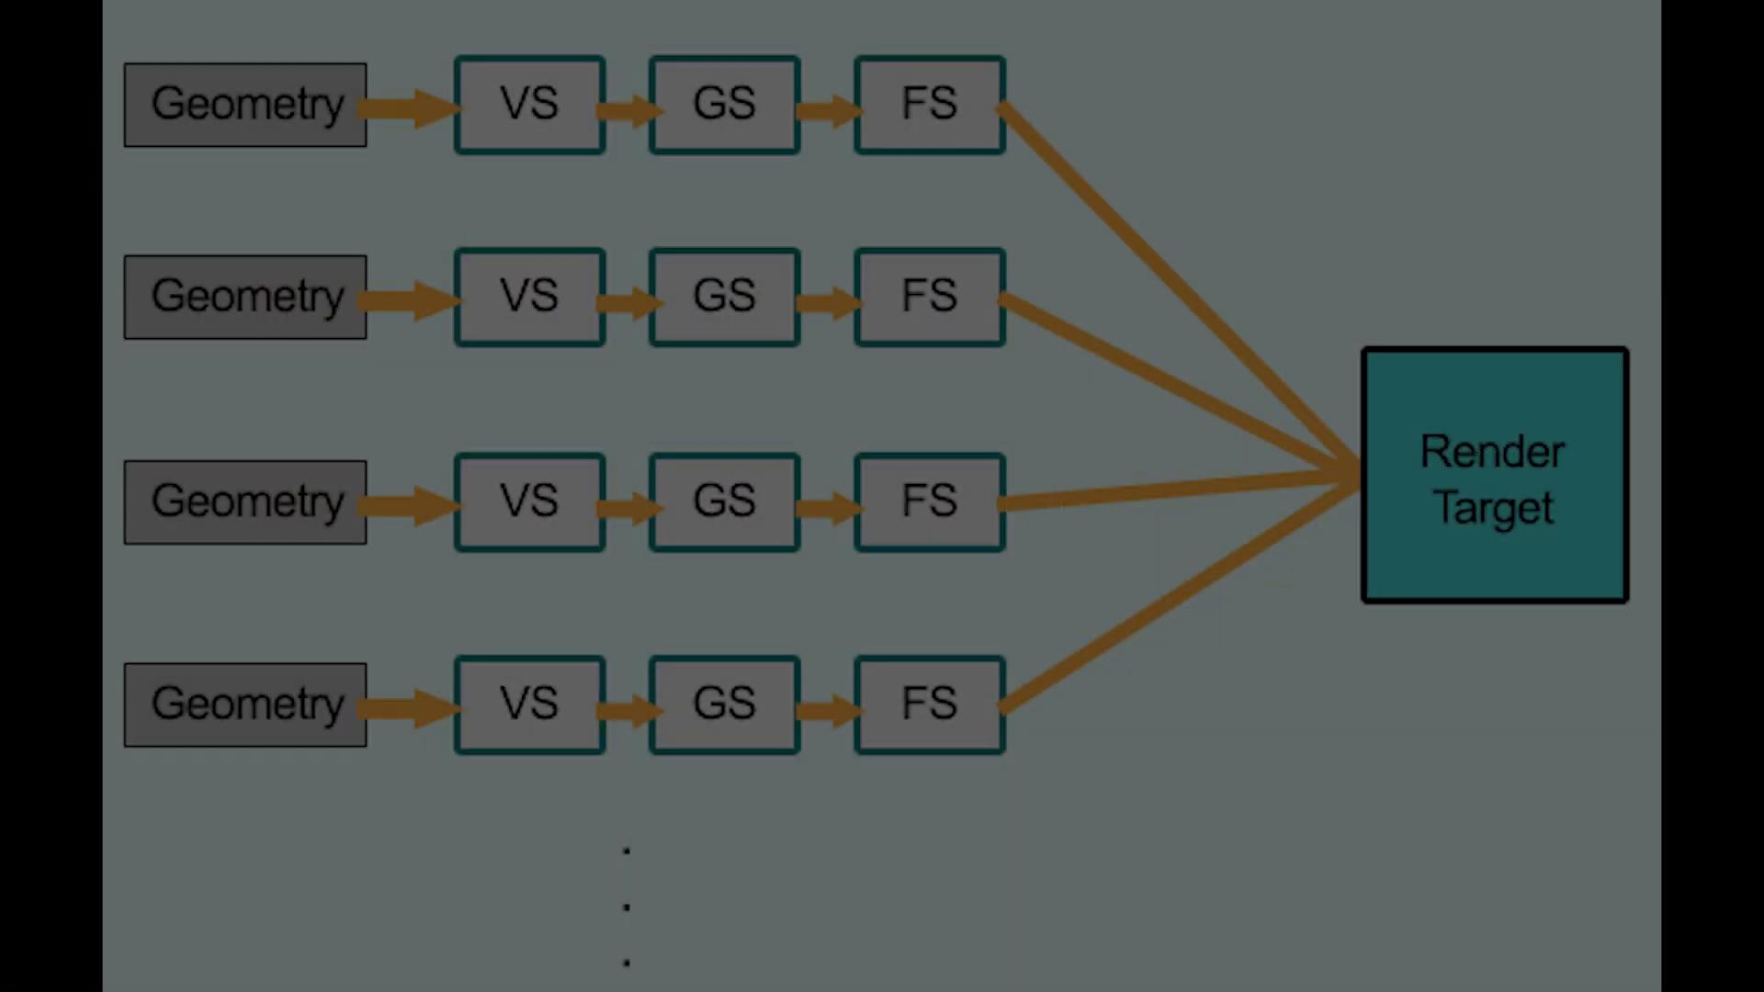